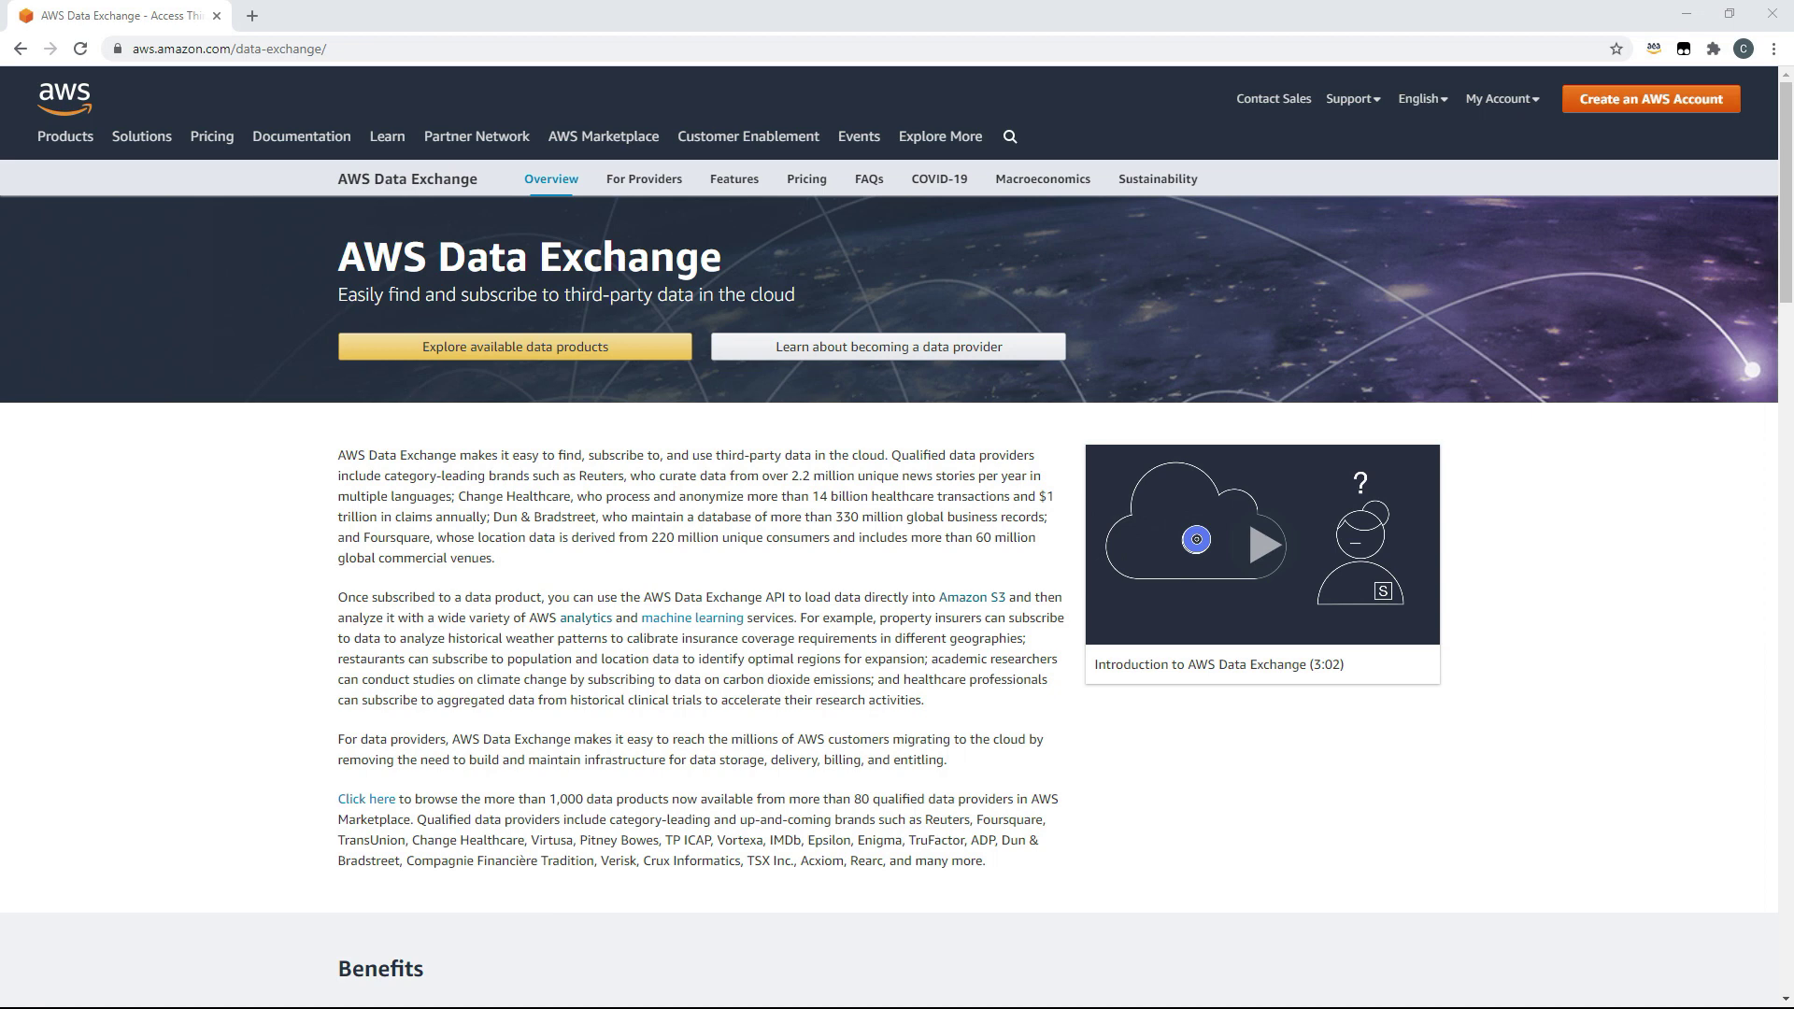
Step: Open AWS Data Exchange's Sustainability page and bring the Sustainable Finance Data cards into view
click(1179, 182)
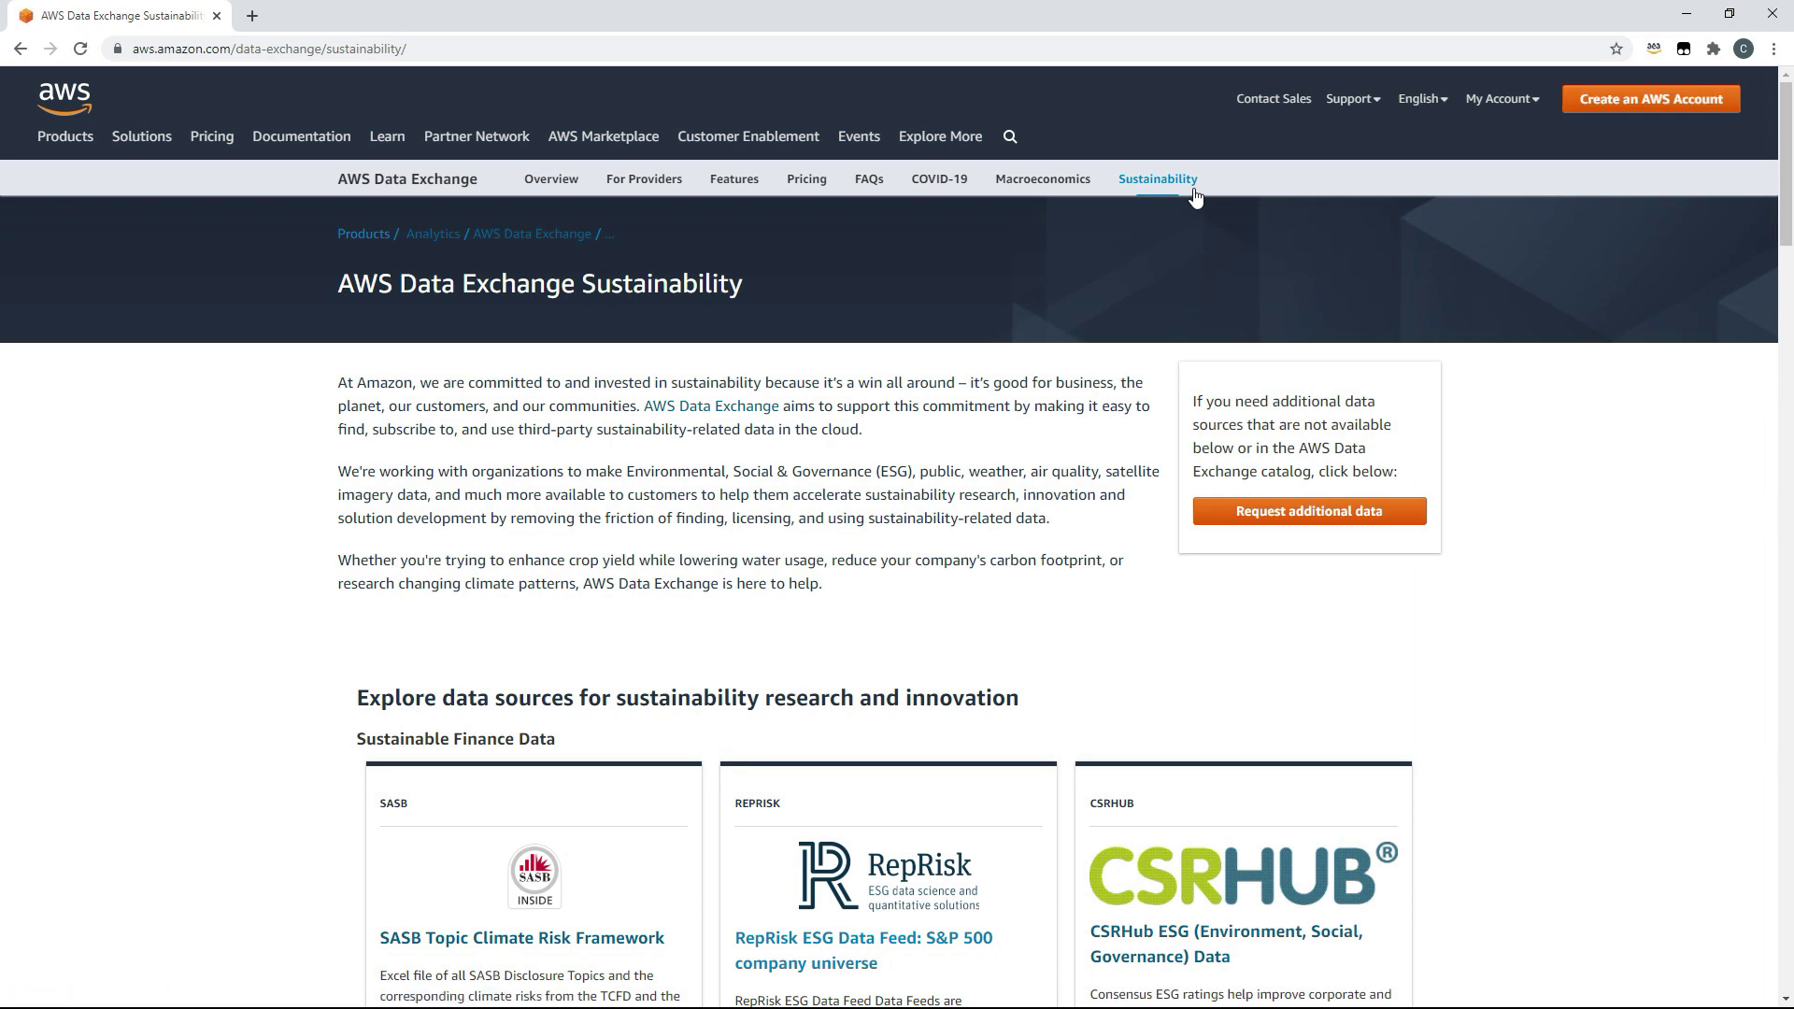
scroll(1270, 738, down, 4)
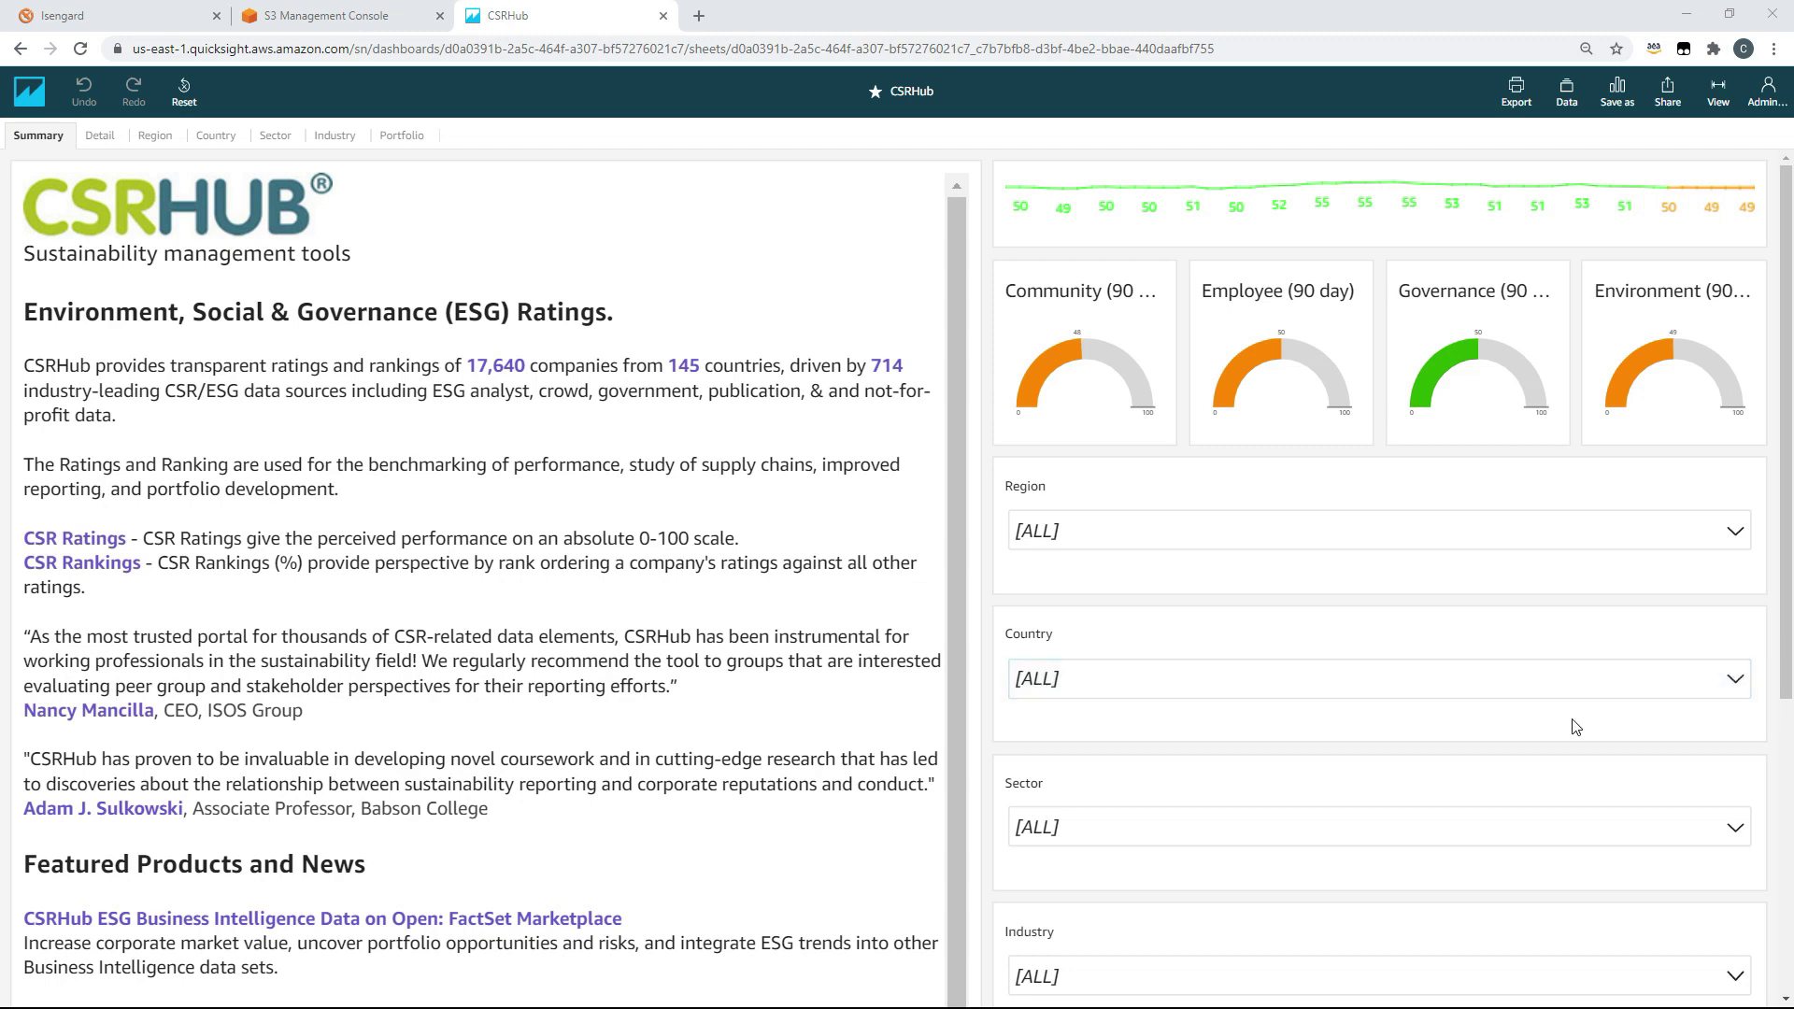
Step: Scroll through the CSRHub Summary sheet's text and filters and back to the top
scroll(1569, 725, down, 2)
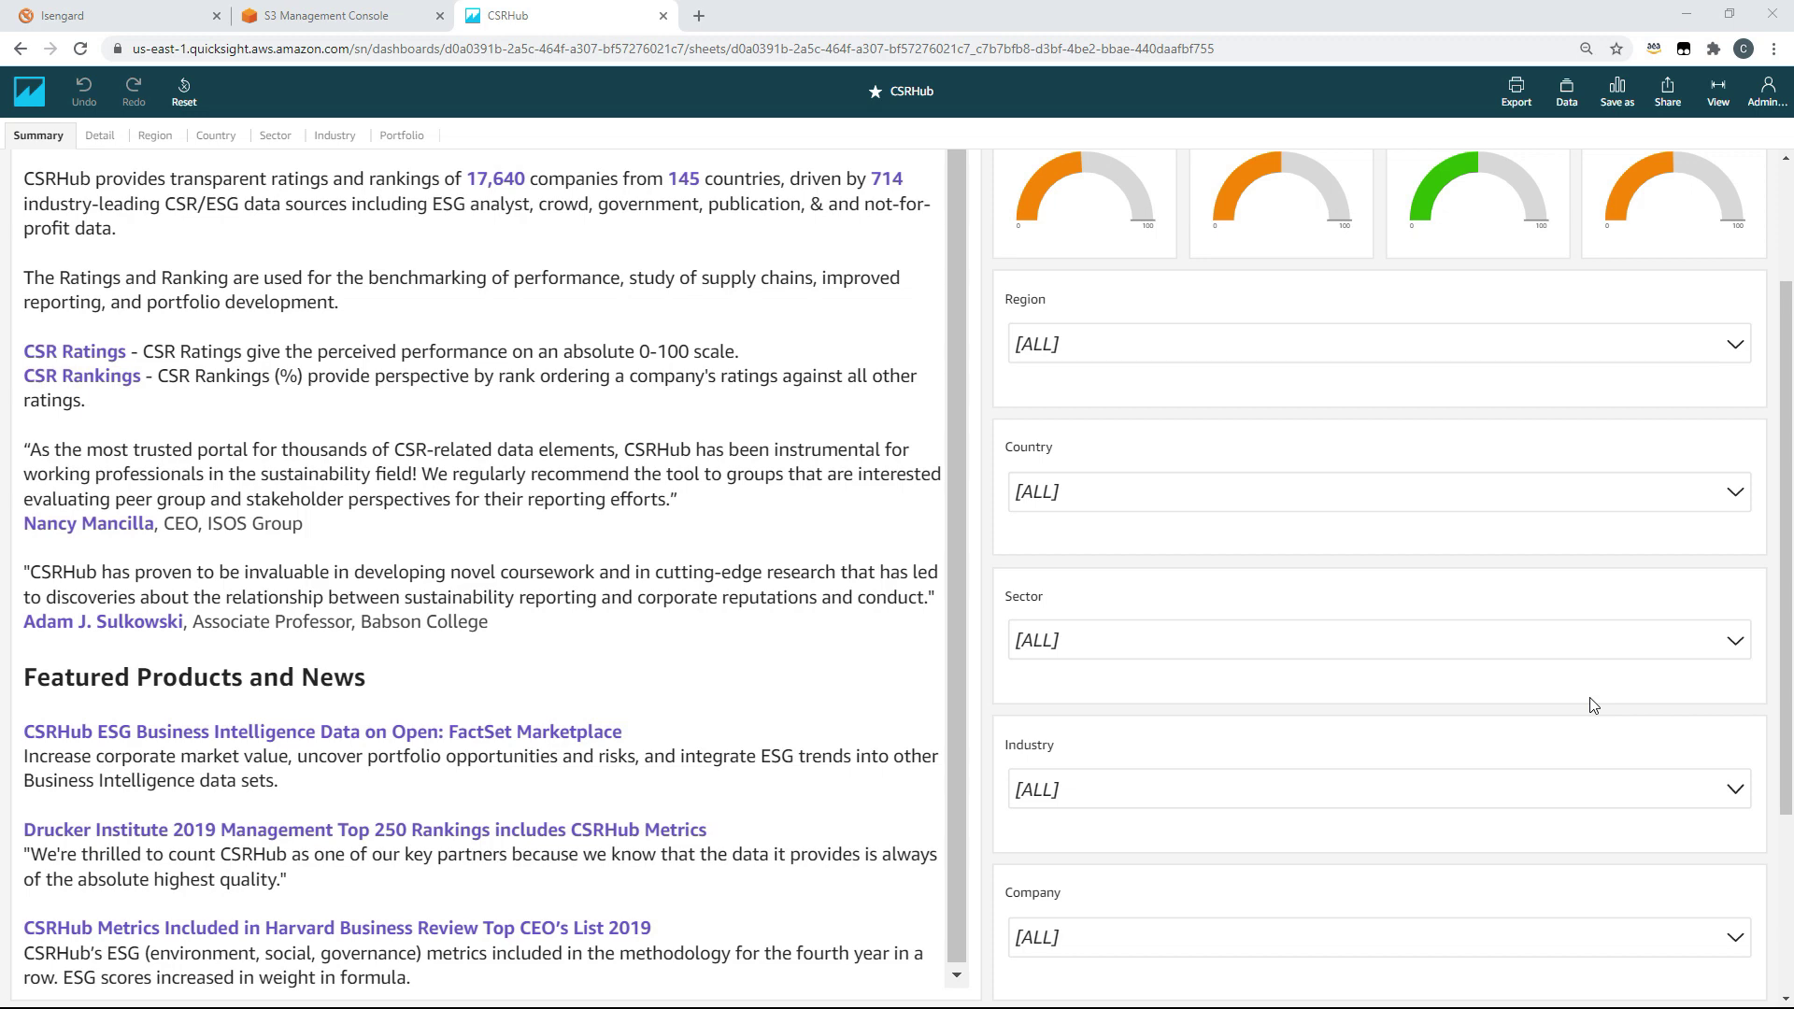
scroll(1588, 705, up, 2)
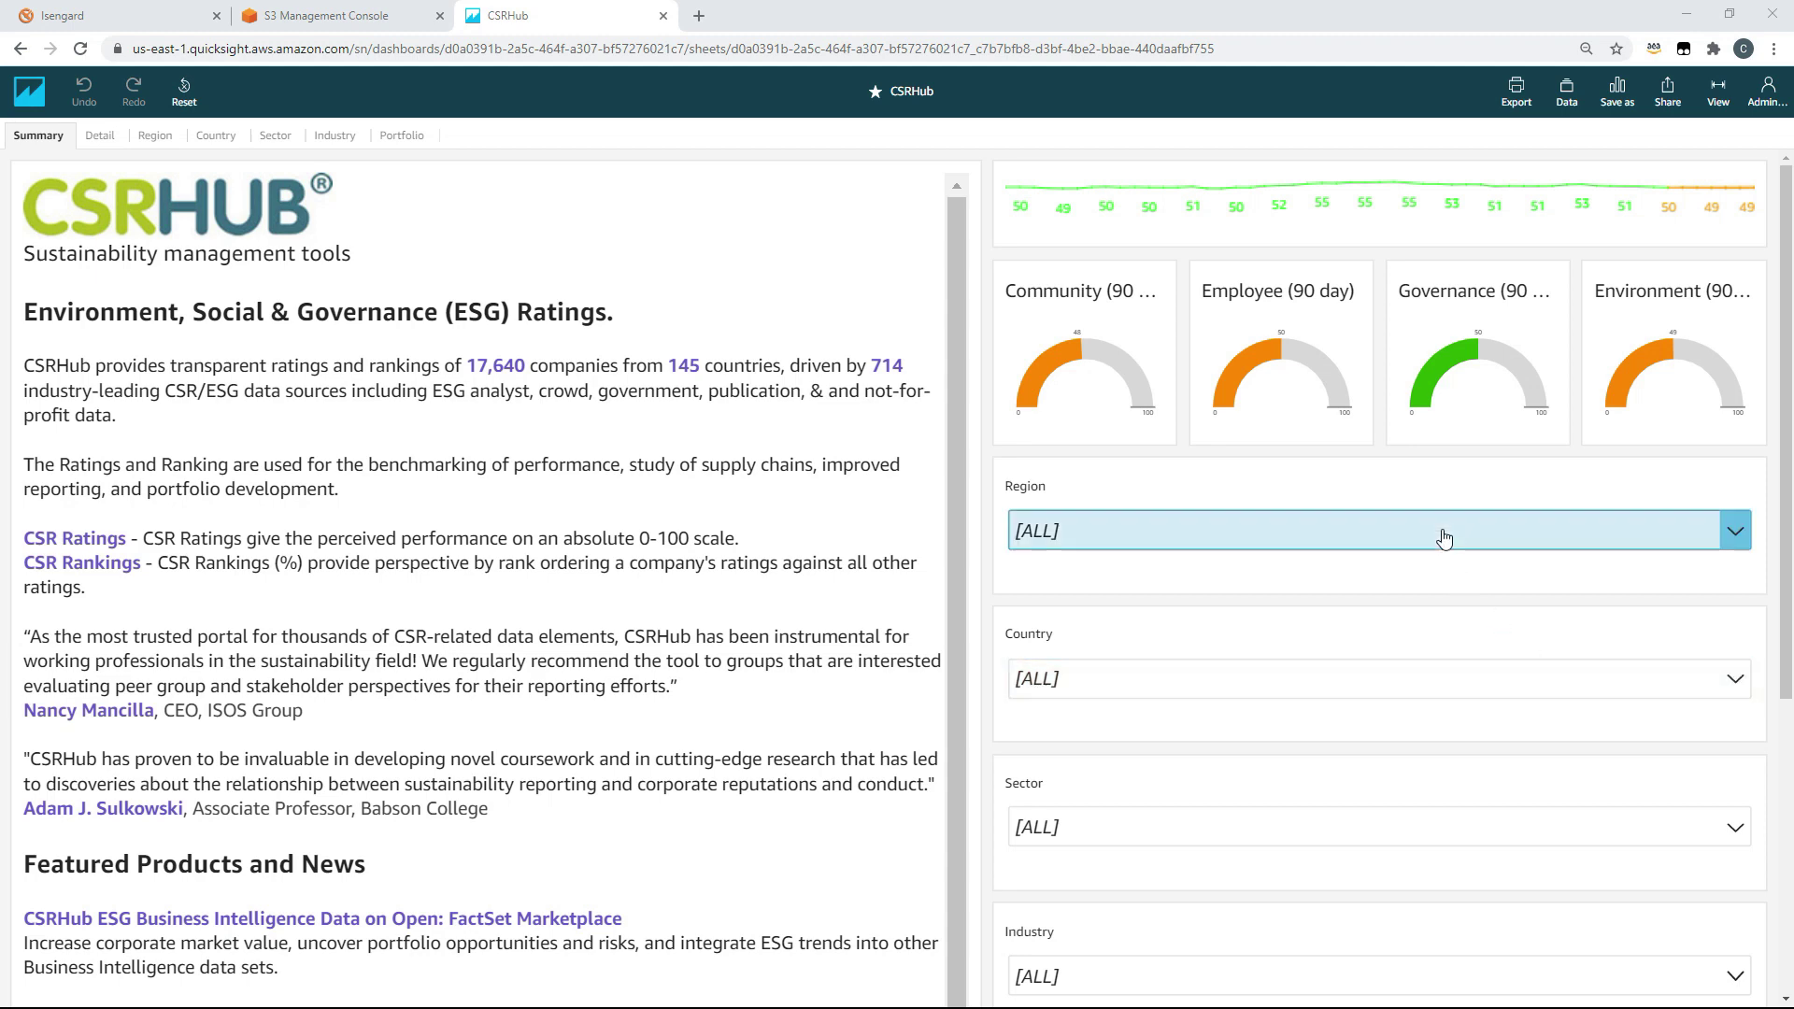
Step: Filter Region to South Asia, then to South America, and switch to the Detail sheet
click(1449, 544)
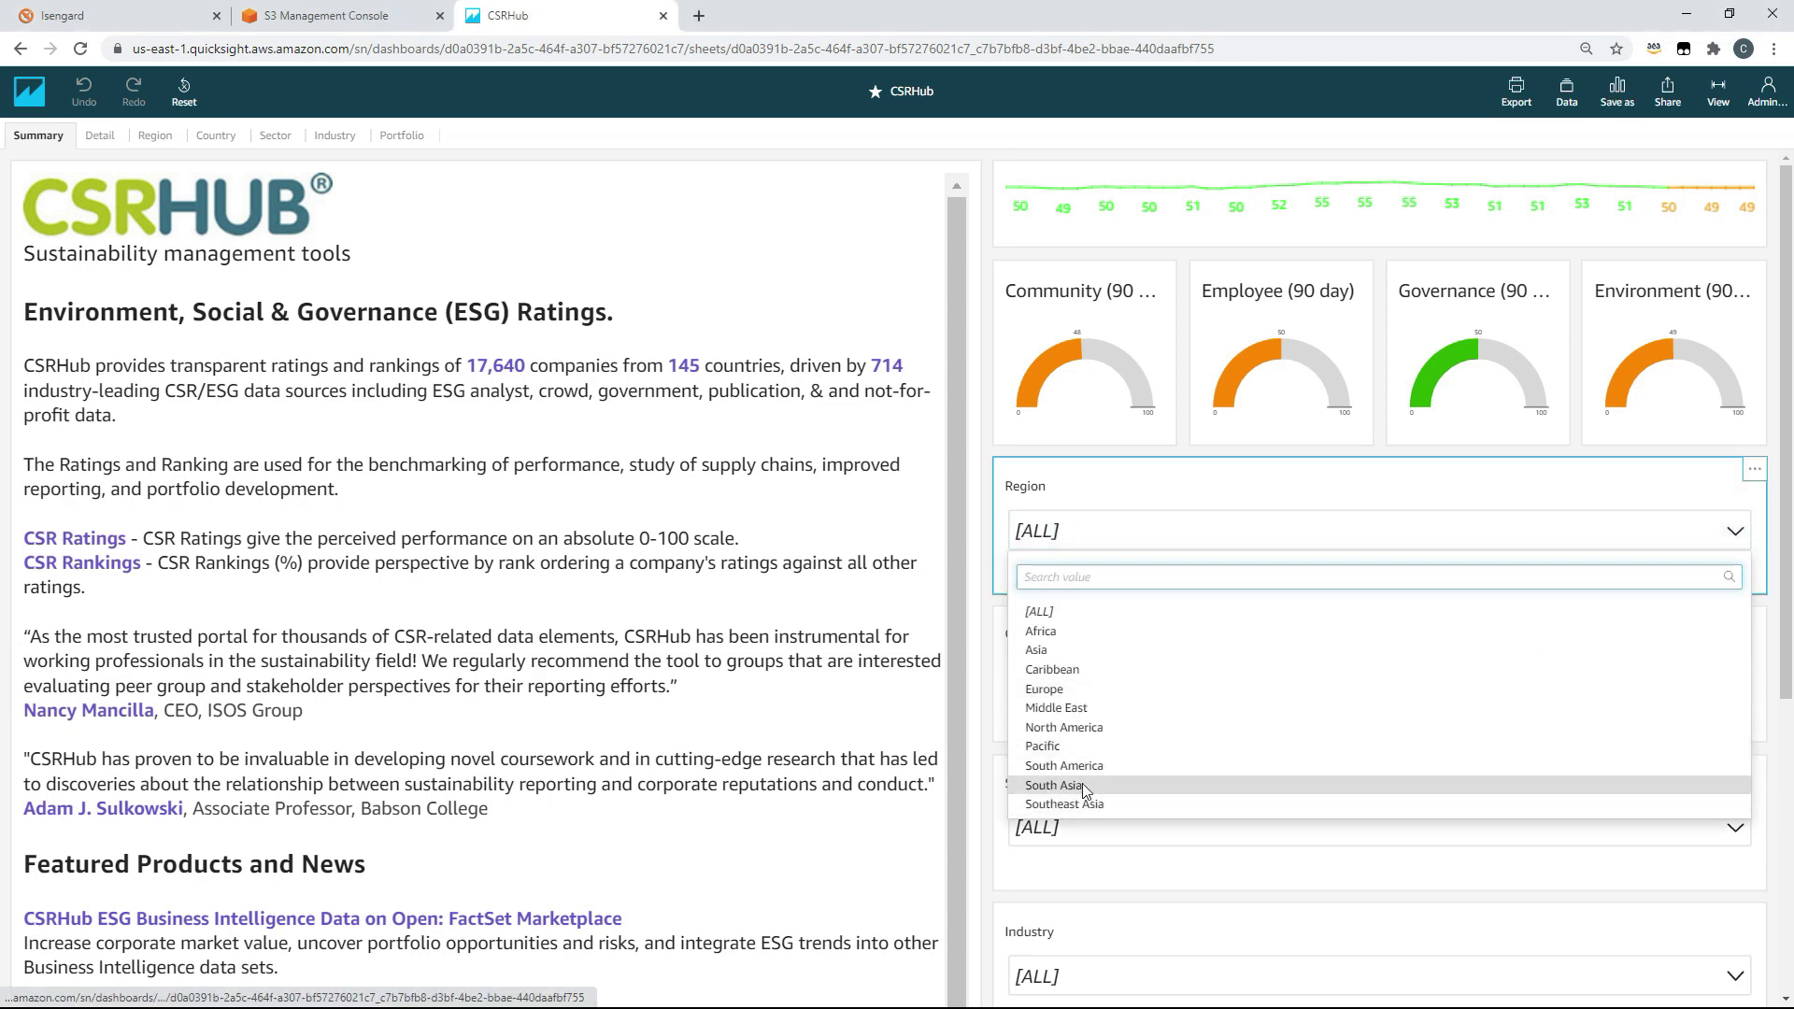
click(1101, 786)
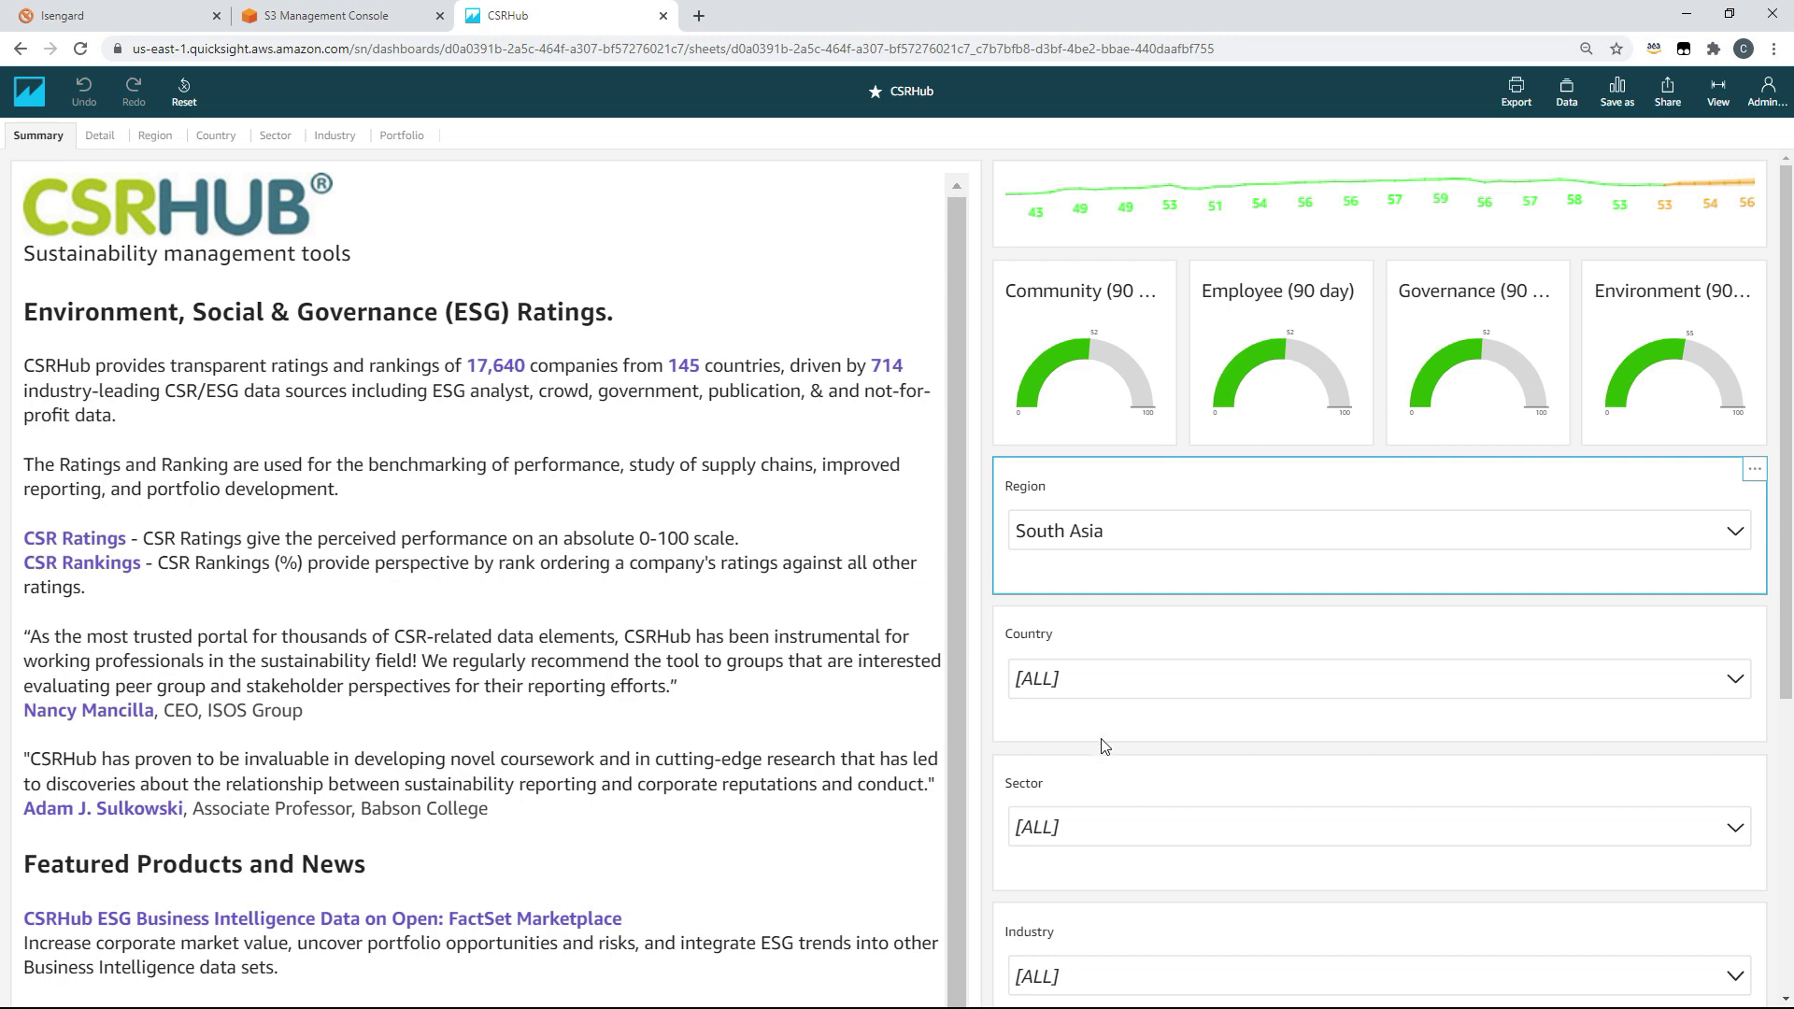
click(1110, 540)
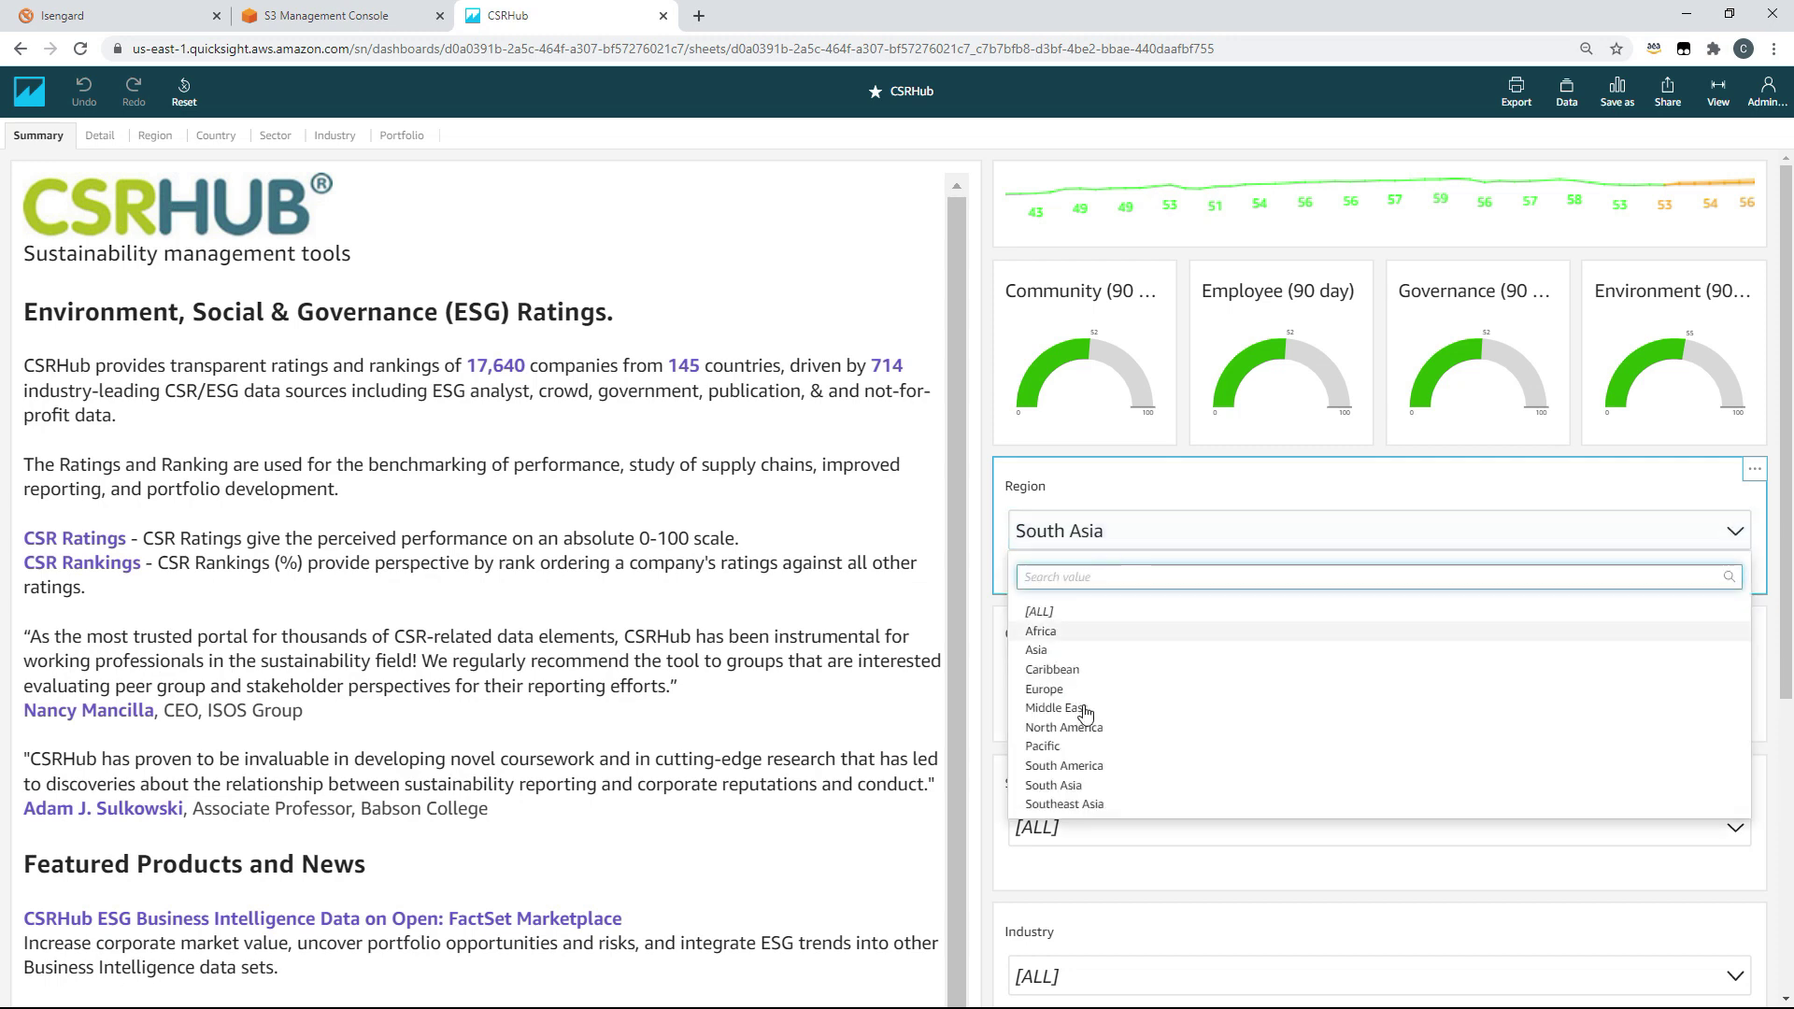
click(1082, 768)
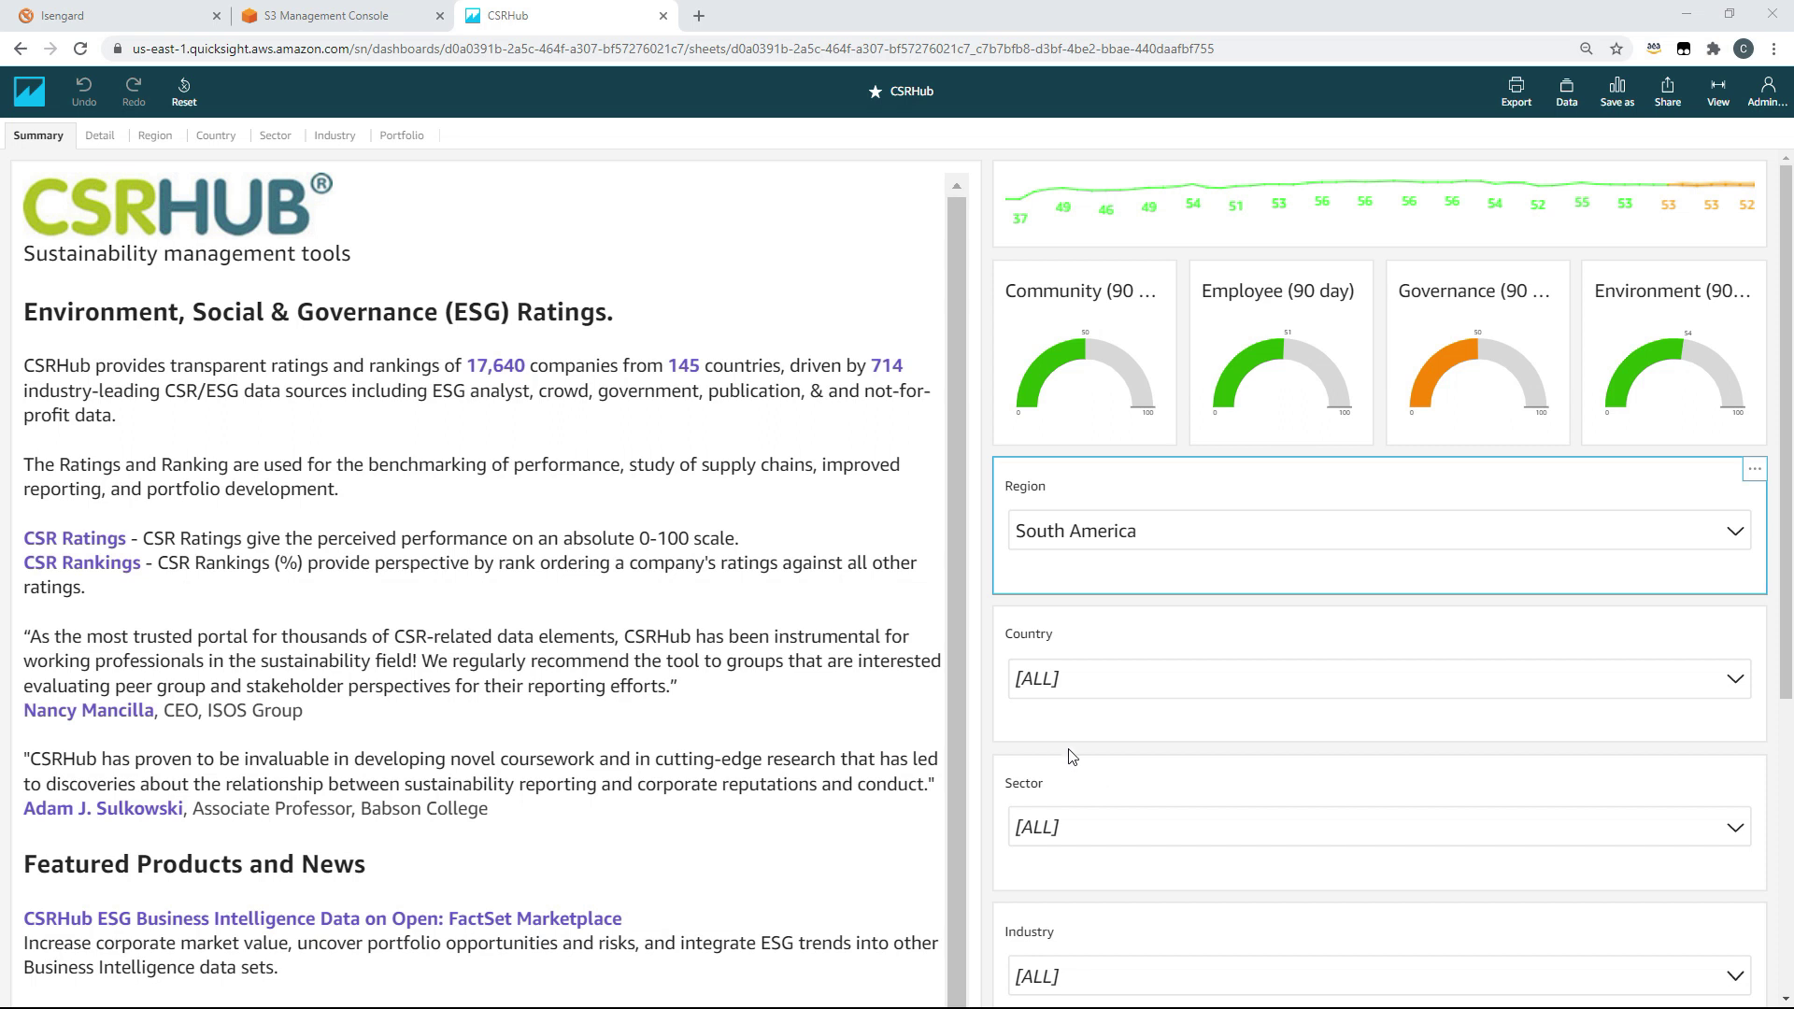
click(98, 137)
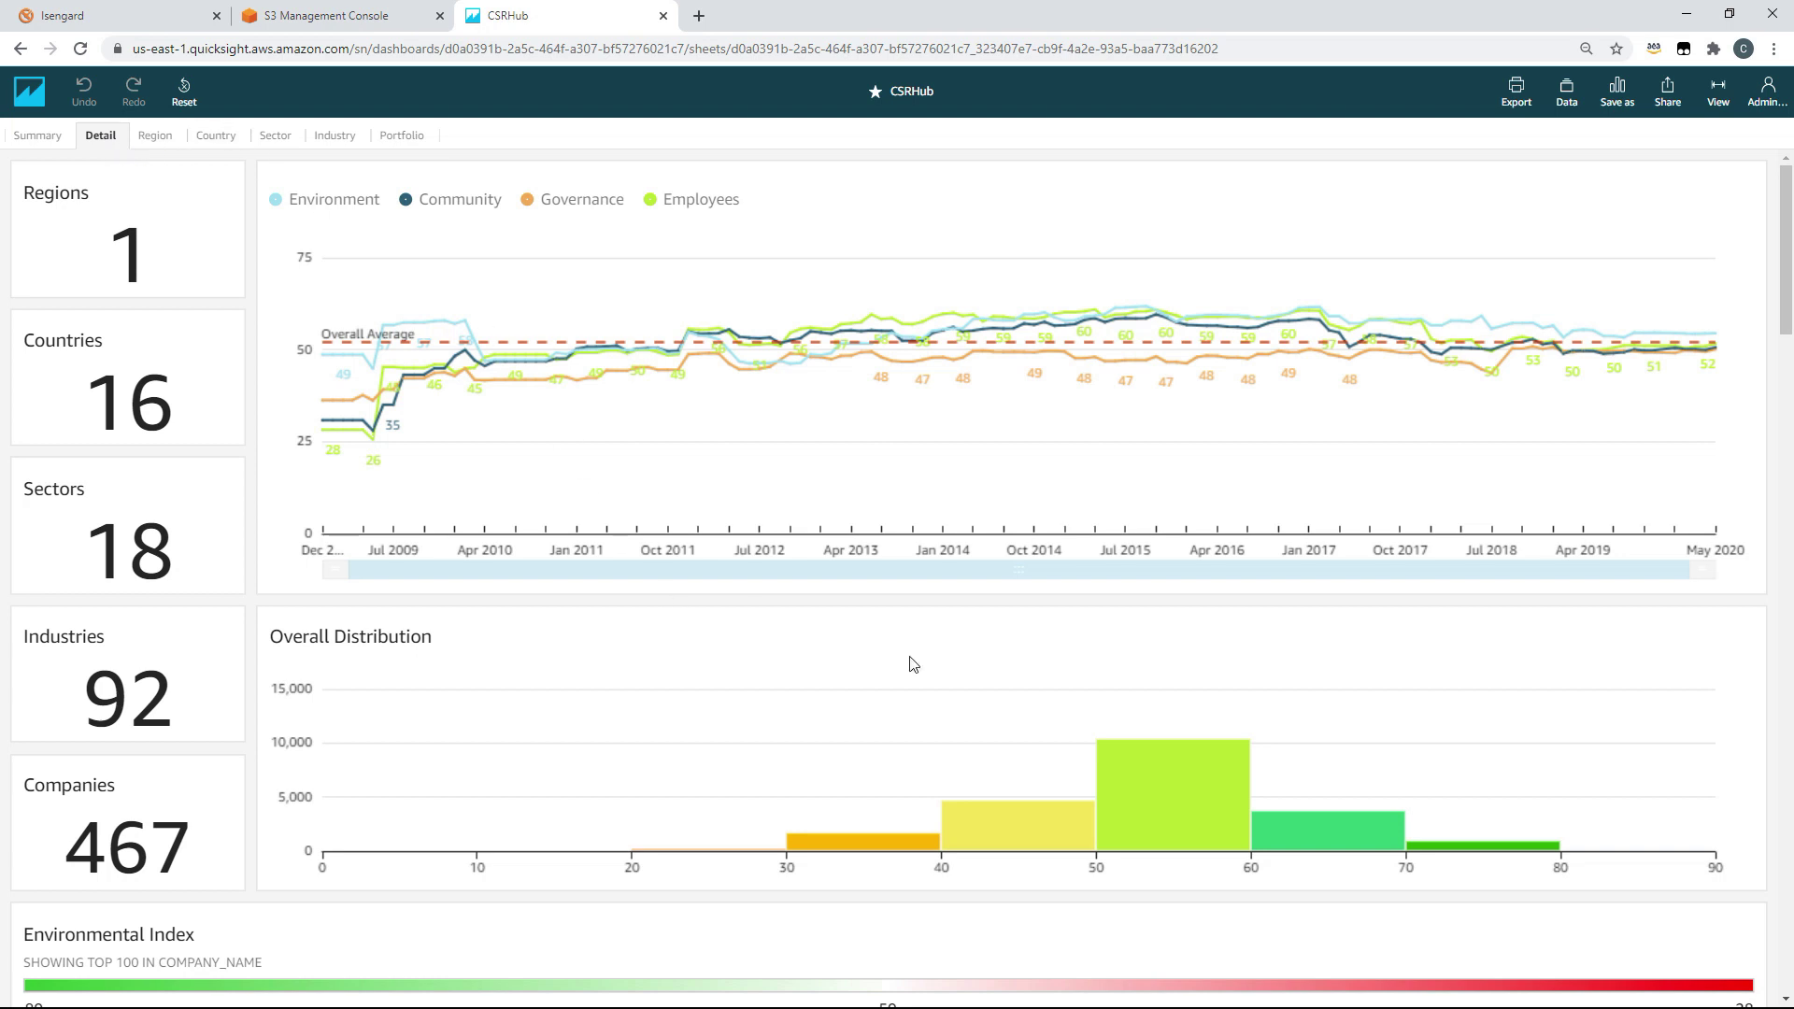
mouse_move(1112, 713)
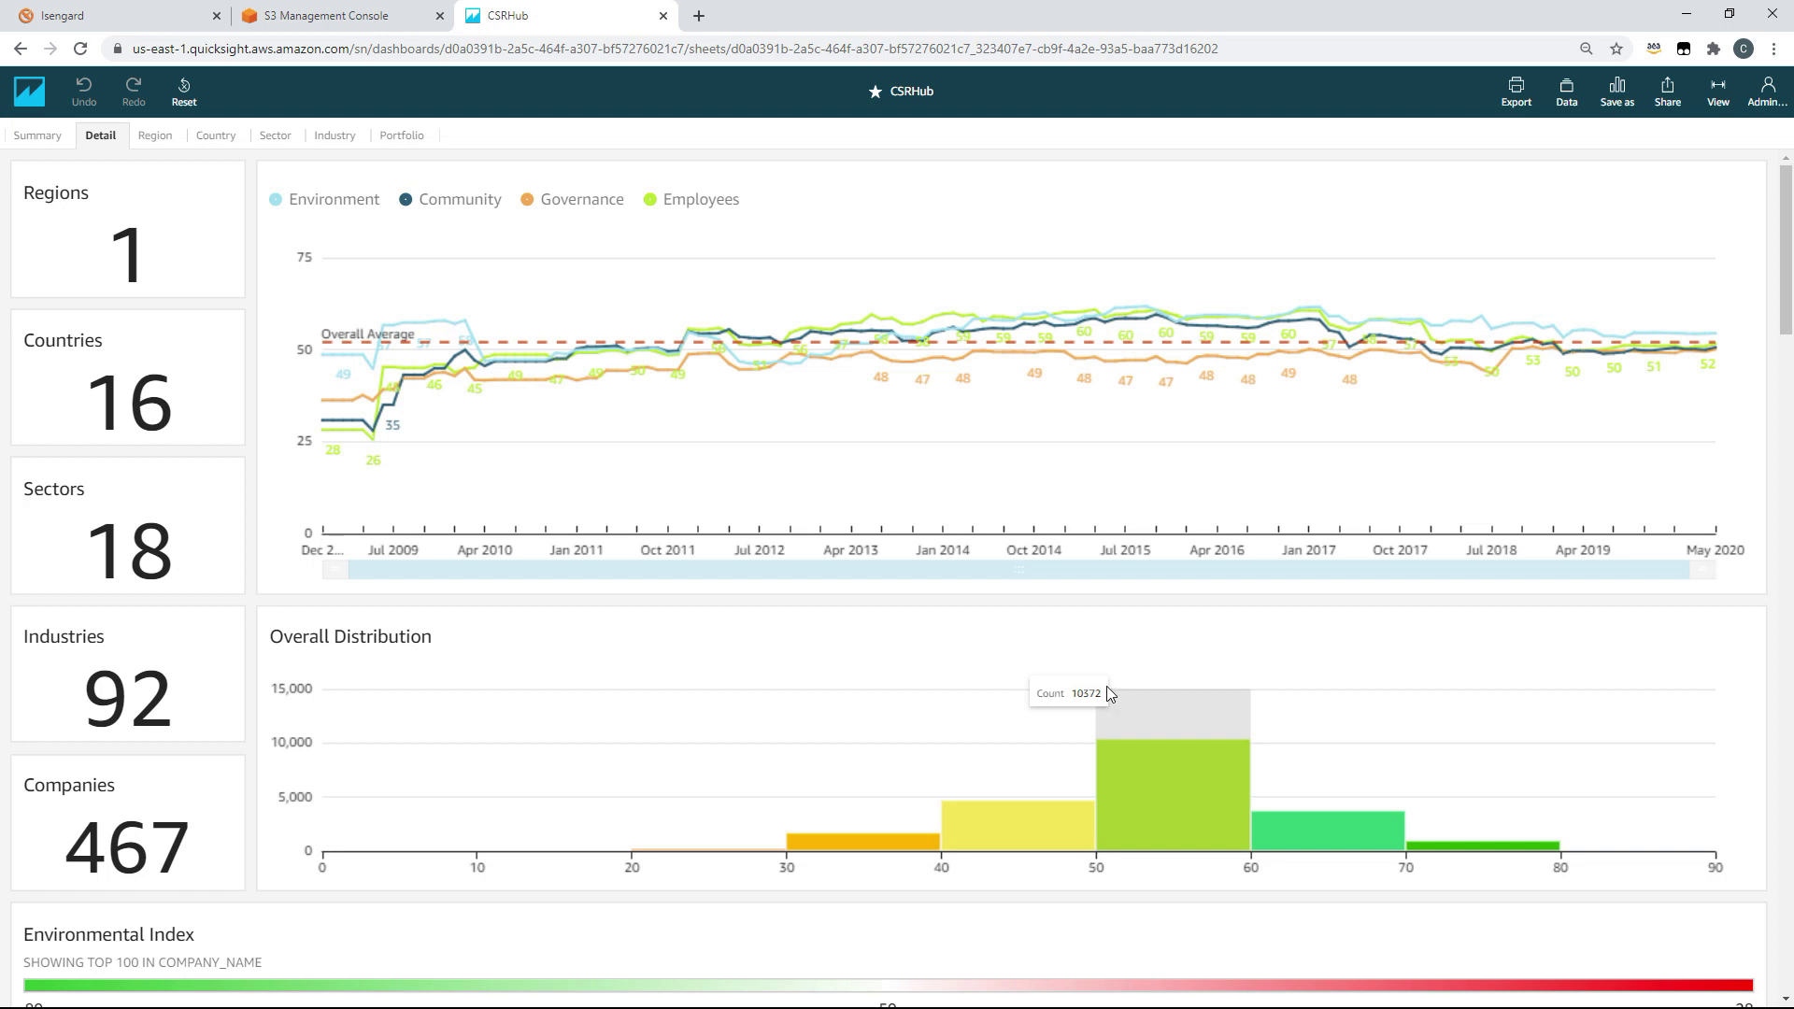
scroll(1109, 701, down, 2)
scroll(1109, 707, down, 4)
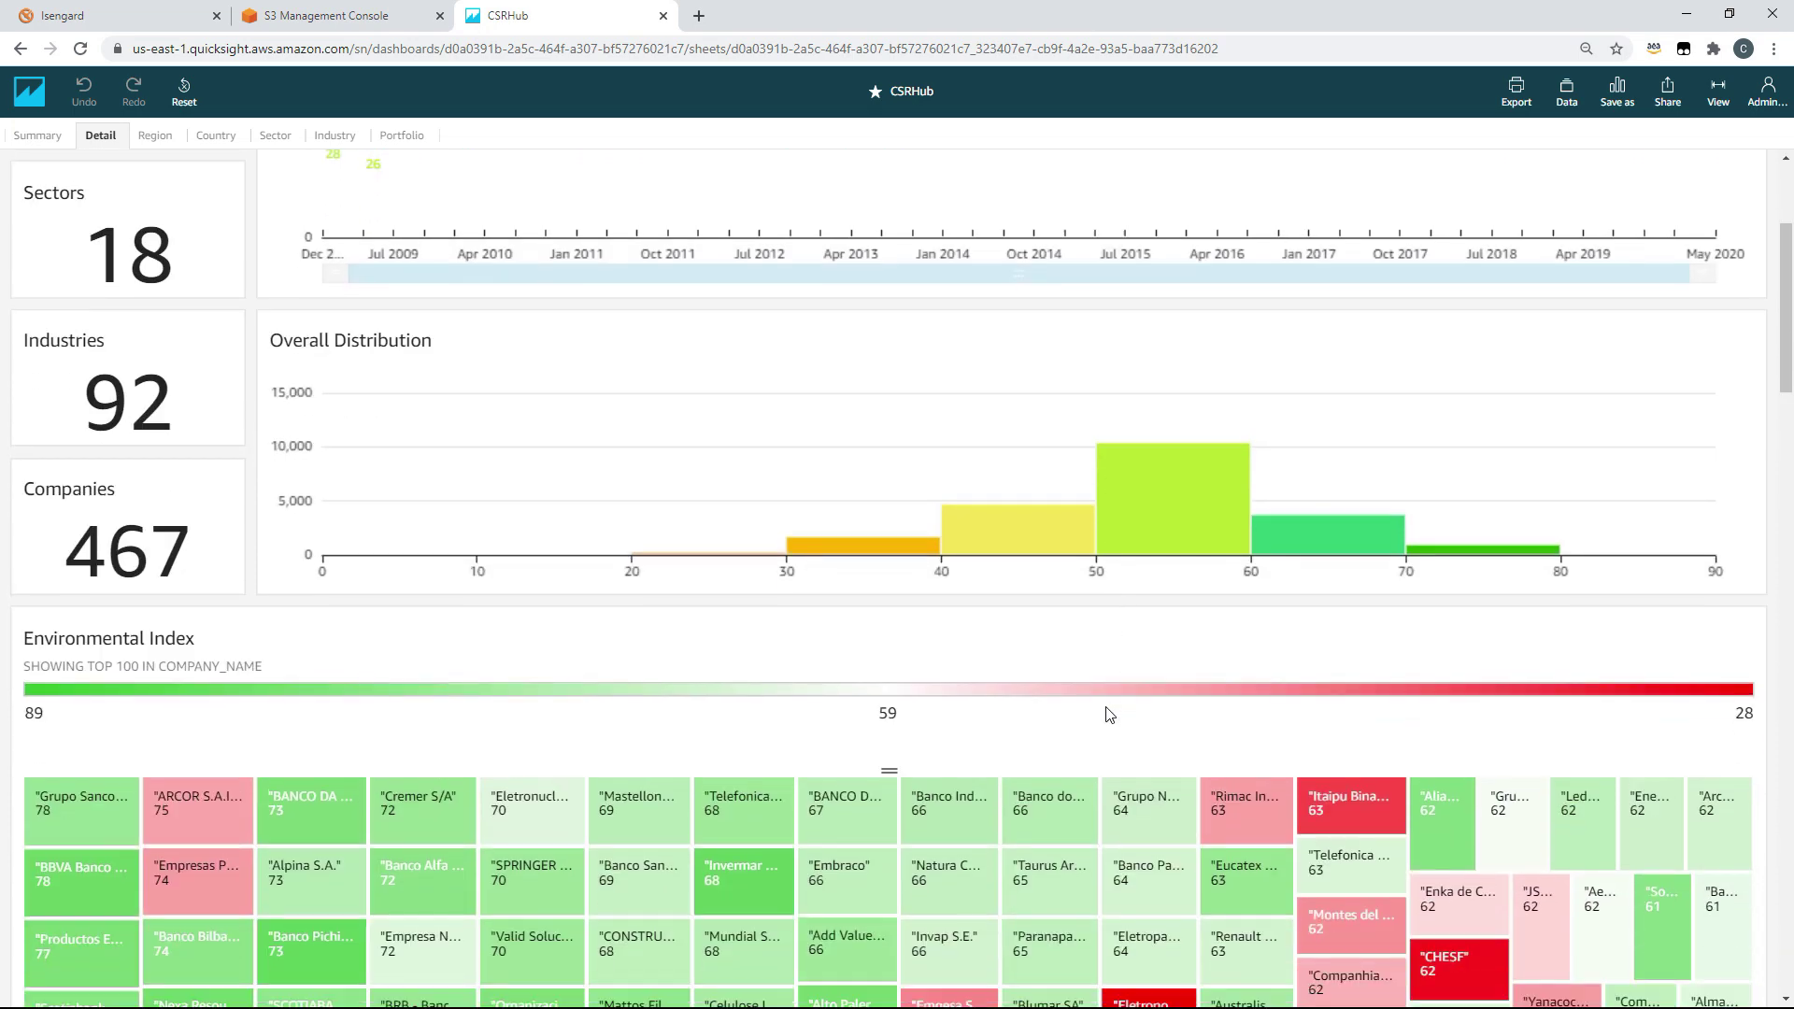
scroll(1108, 712, down, 1)
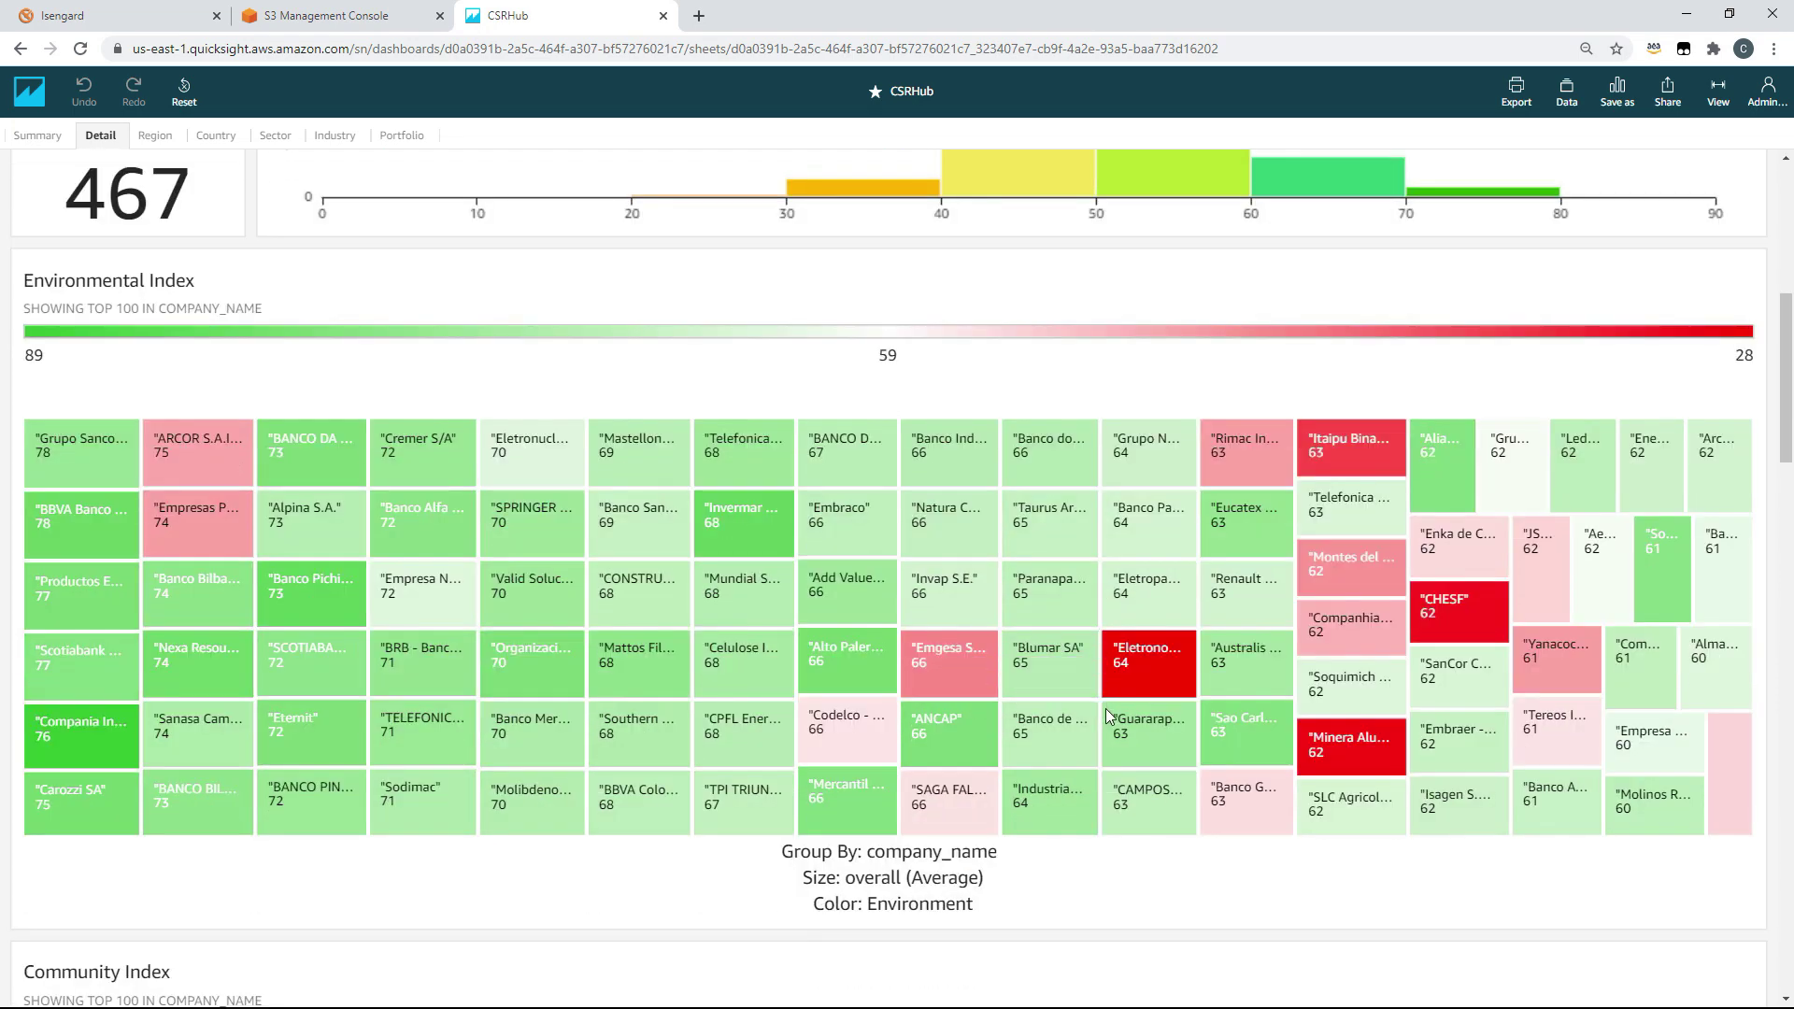
mouse_move(1087, 198)
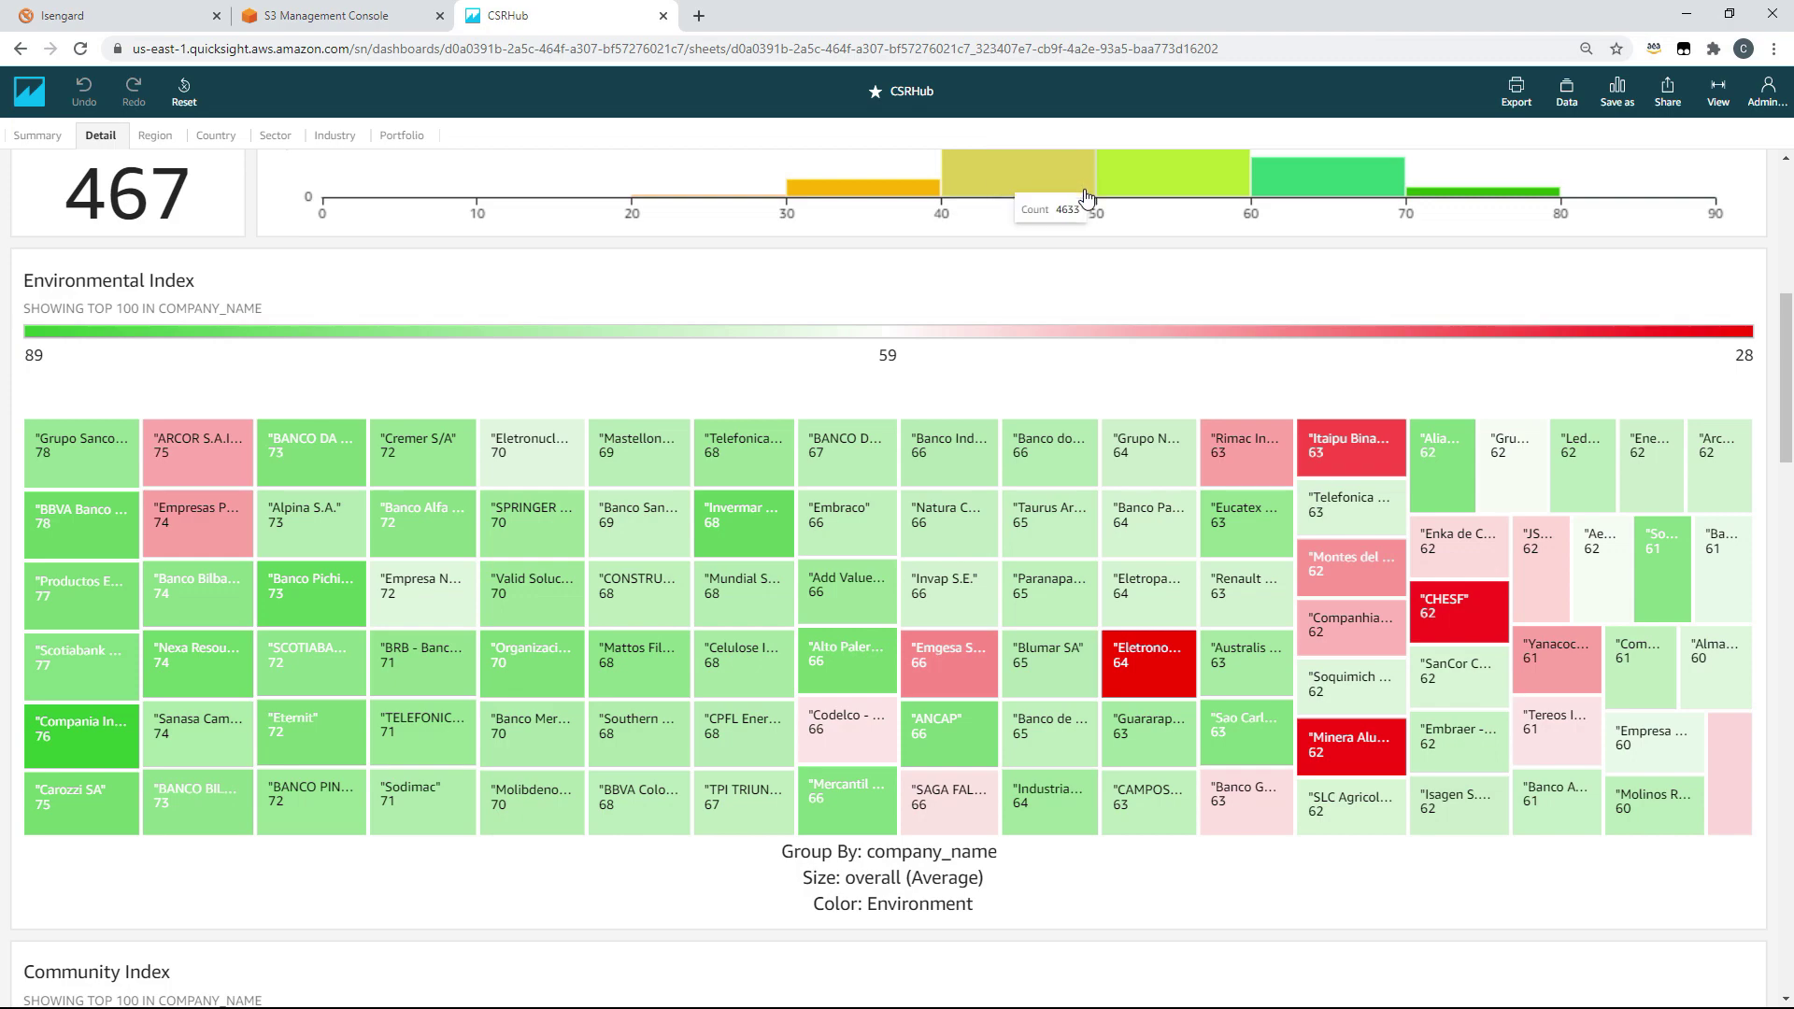
scroll(1164, 329, down, 4)
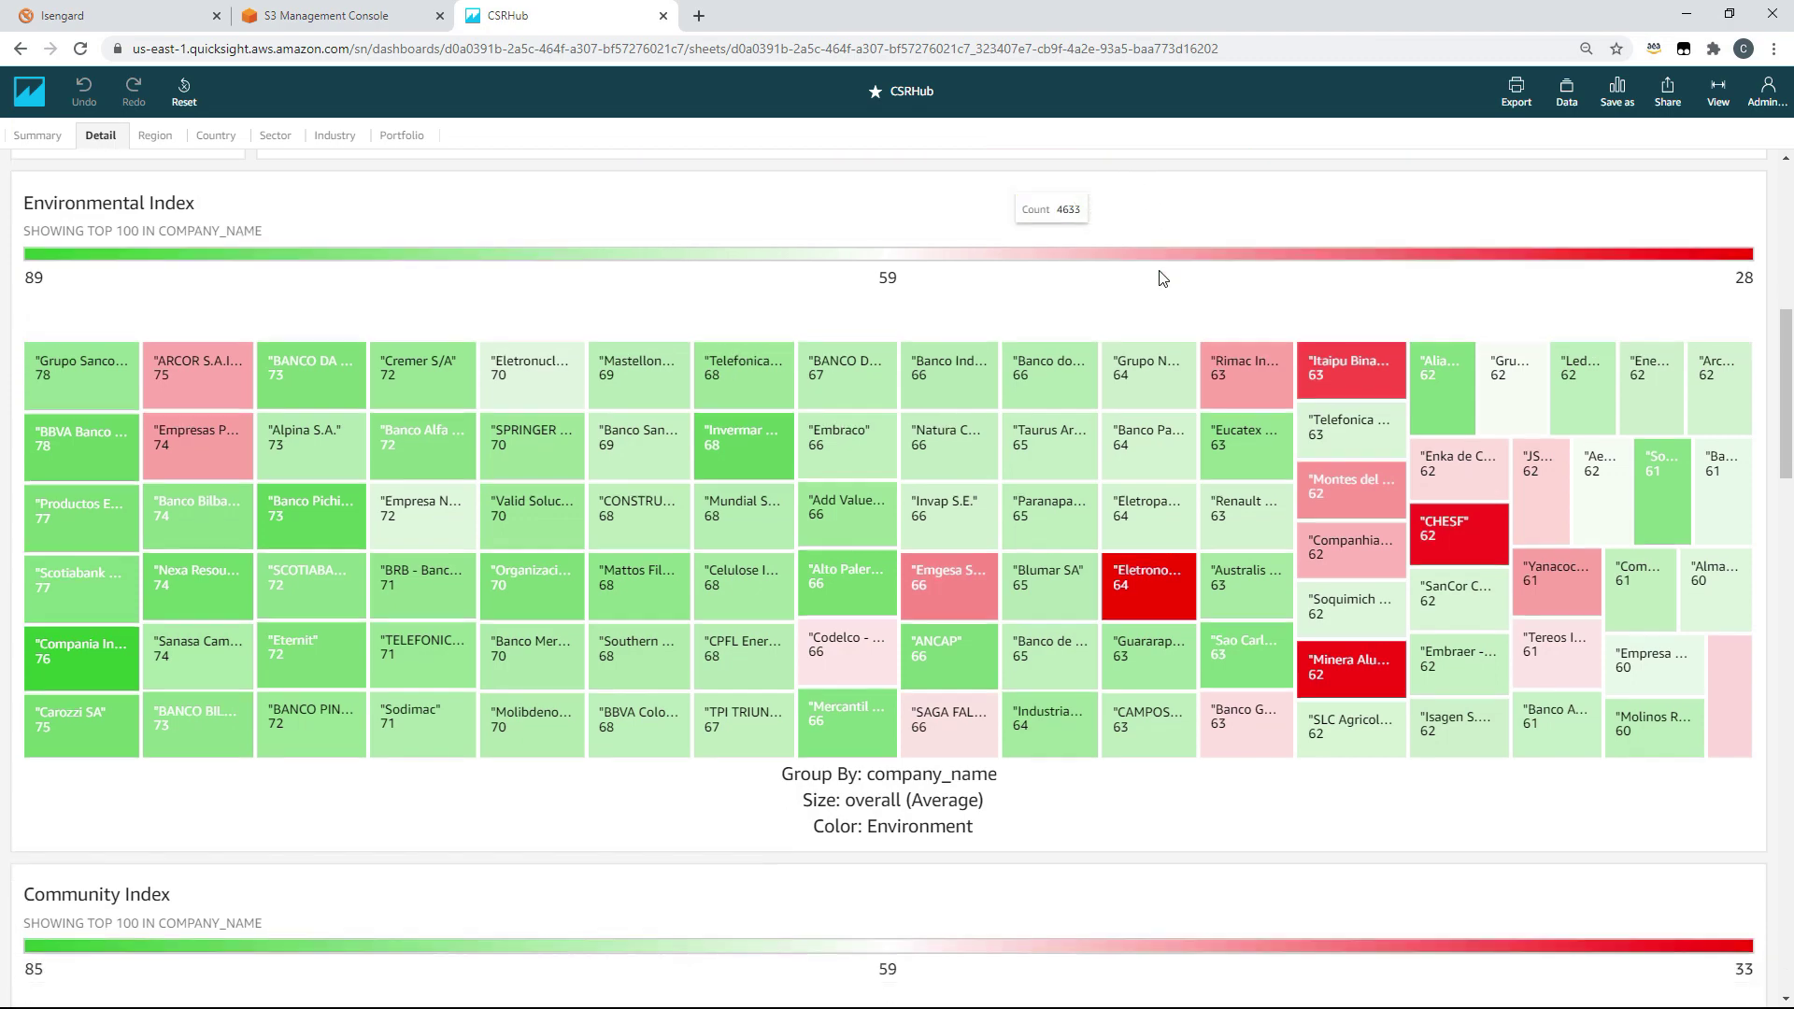
scroll(1168, 338, down, 9)
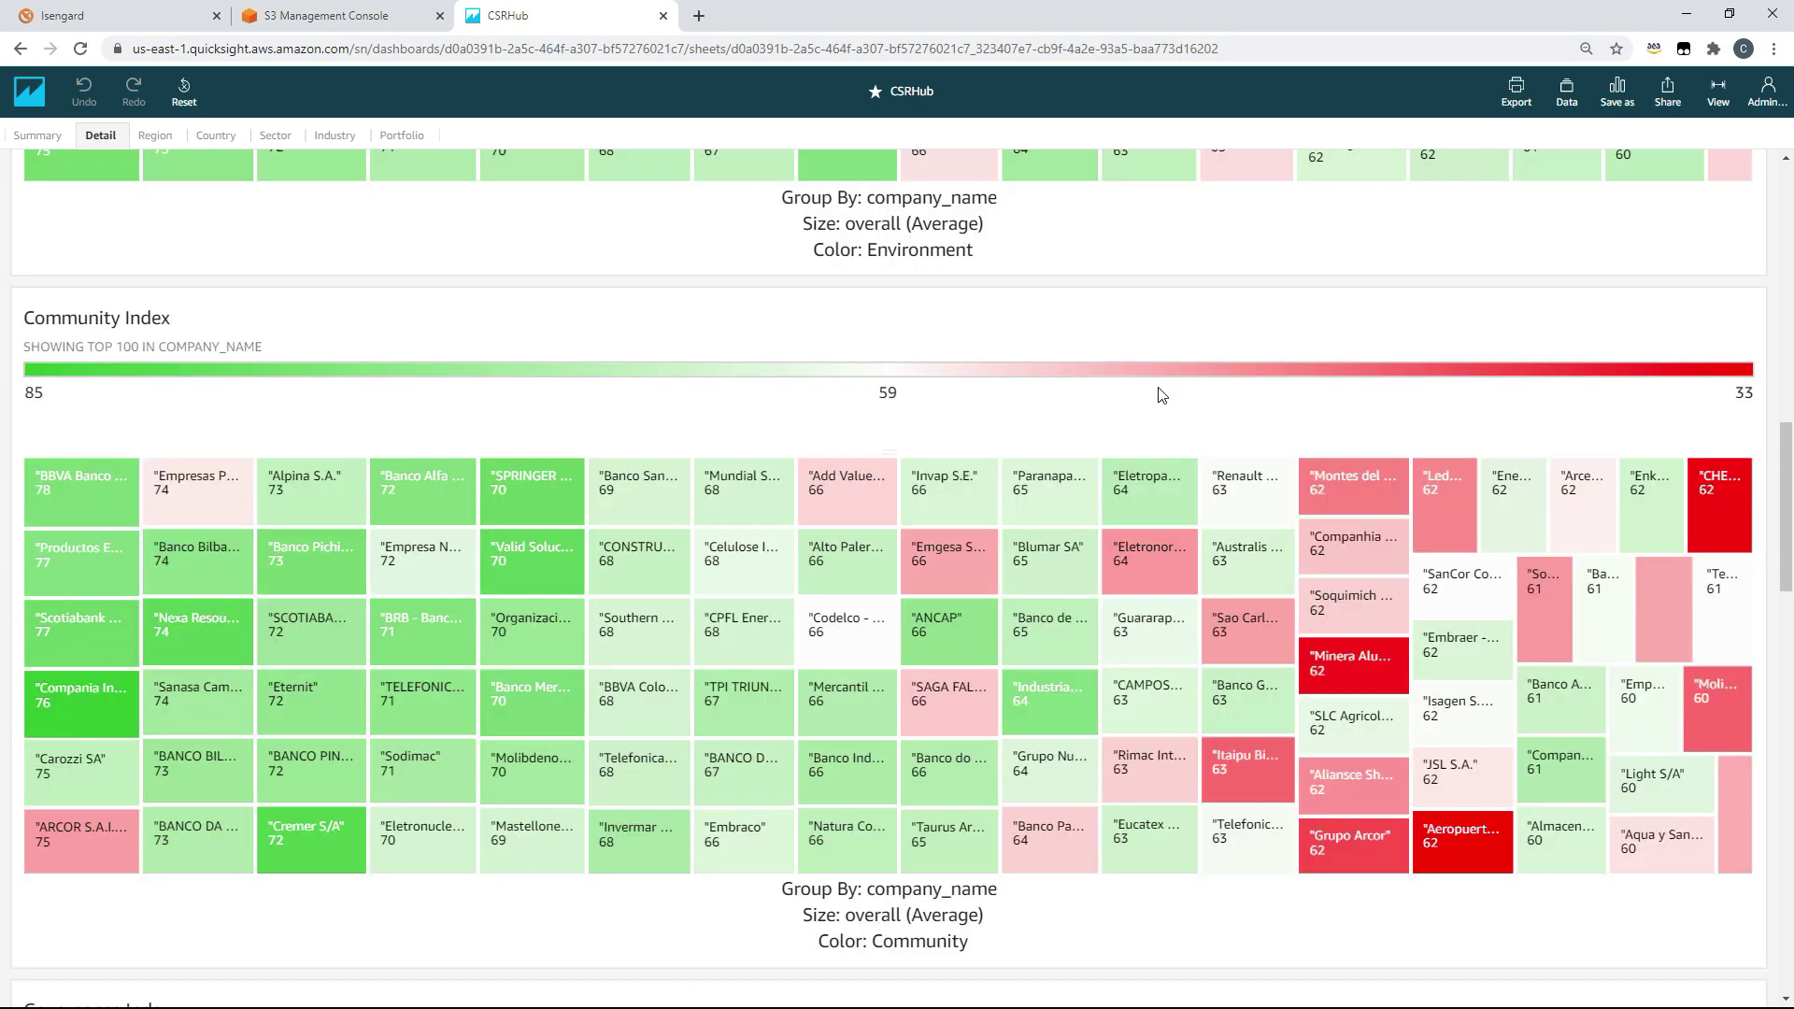
scroll(1158, 402, down, 5)
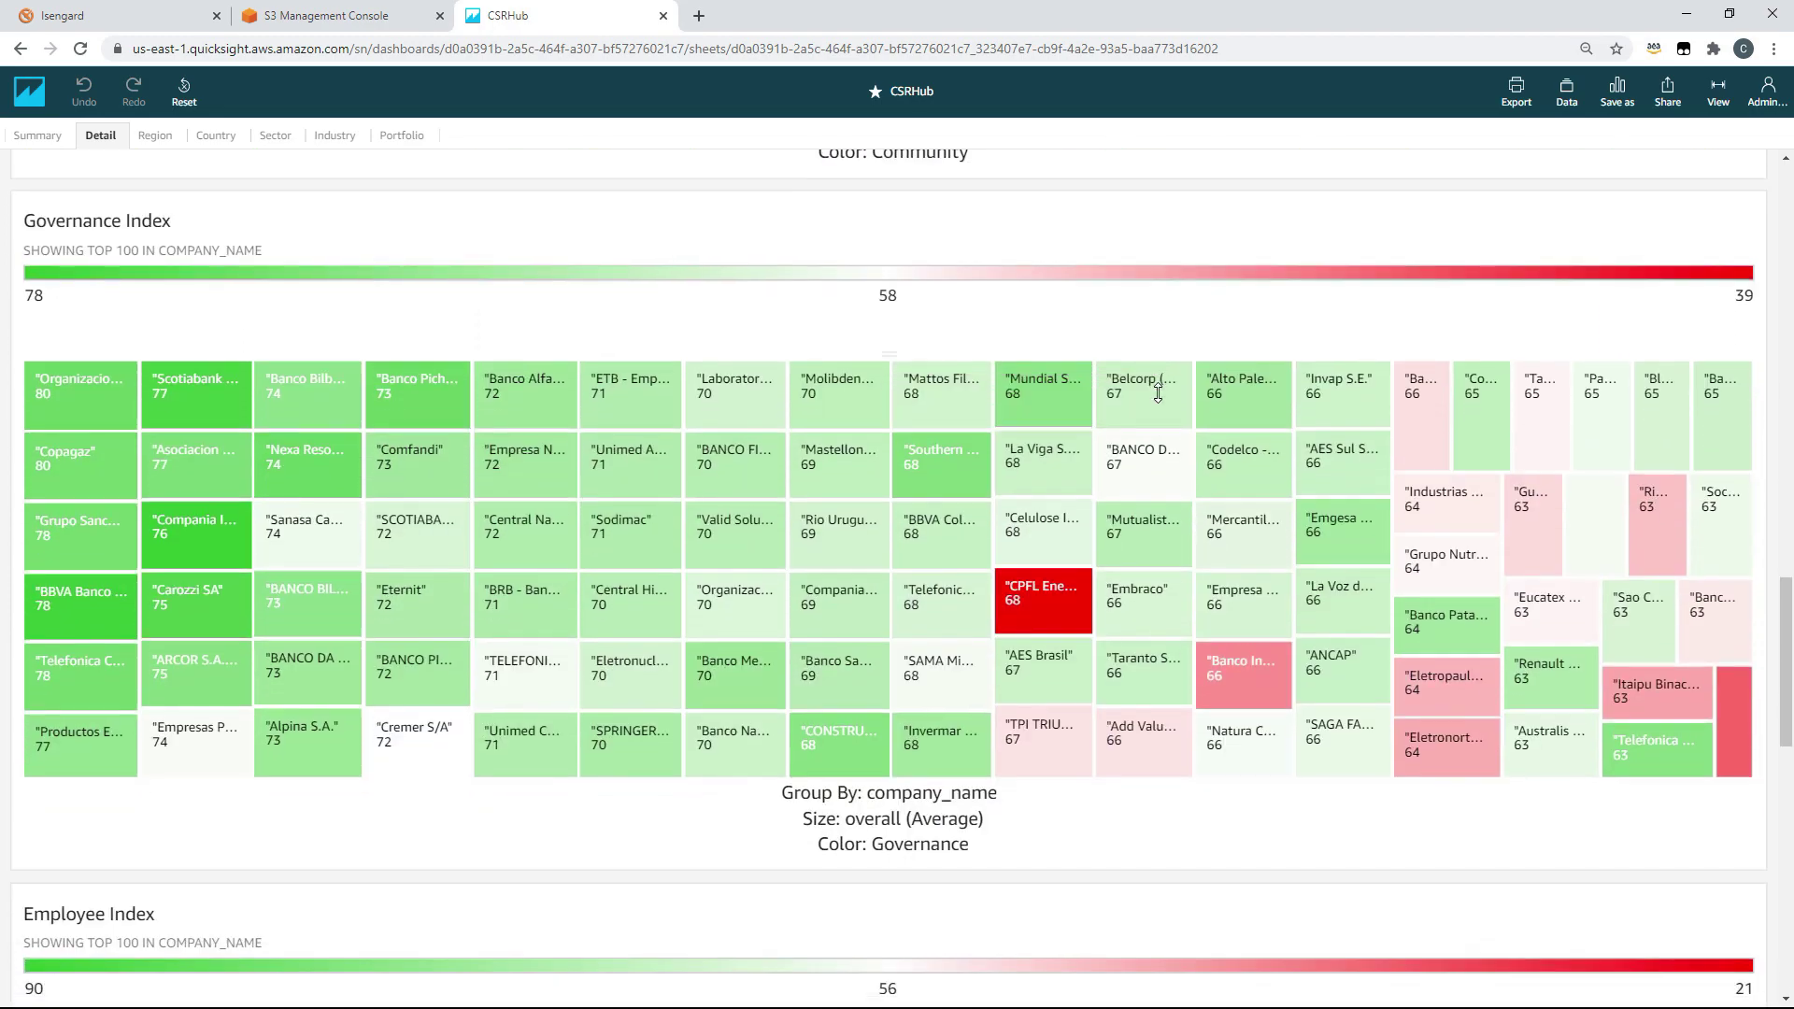
scroll(1159, 400, down, 3)
scroll(1157, 394, up, 11)
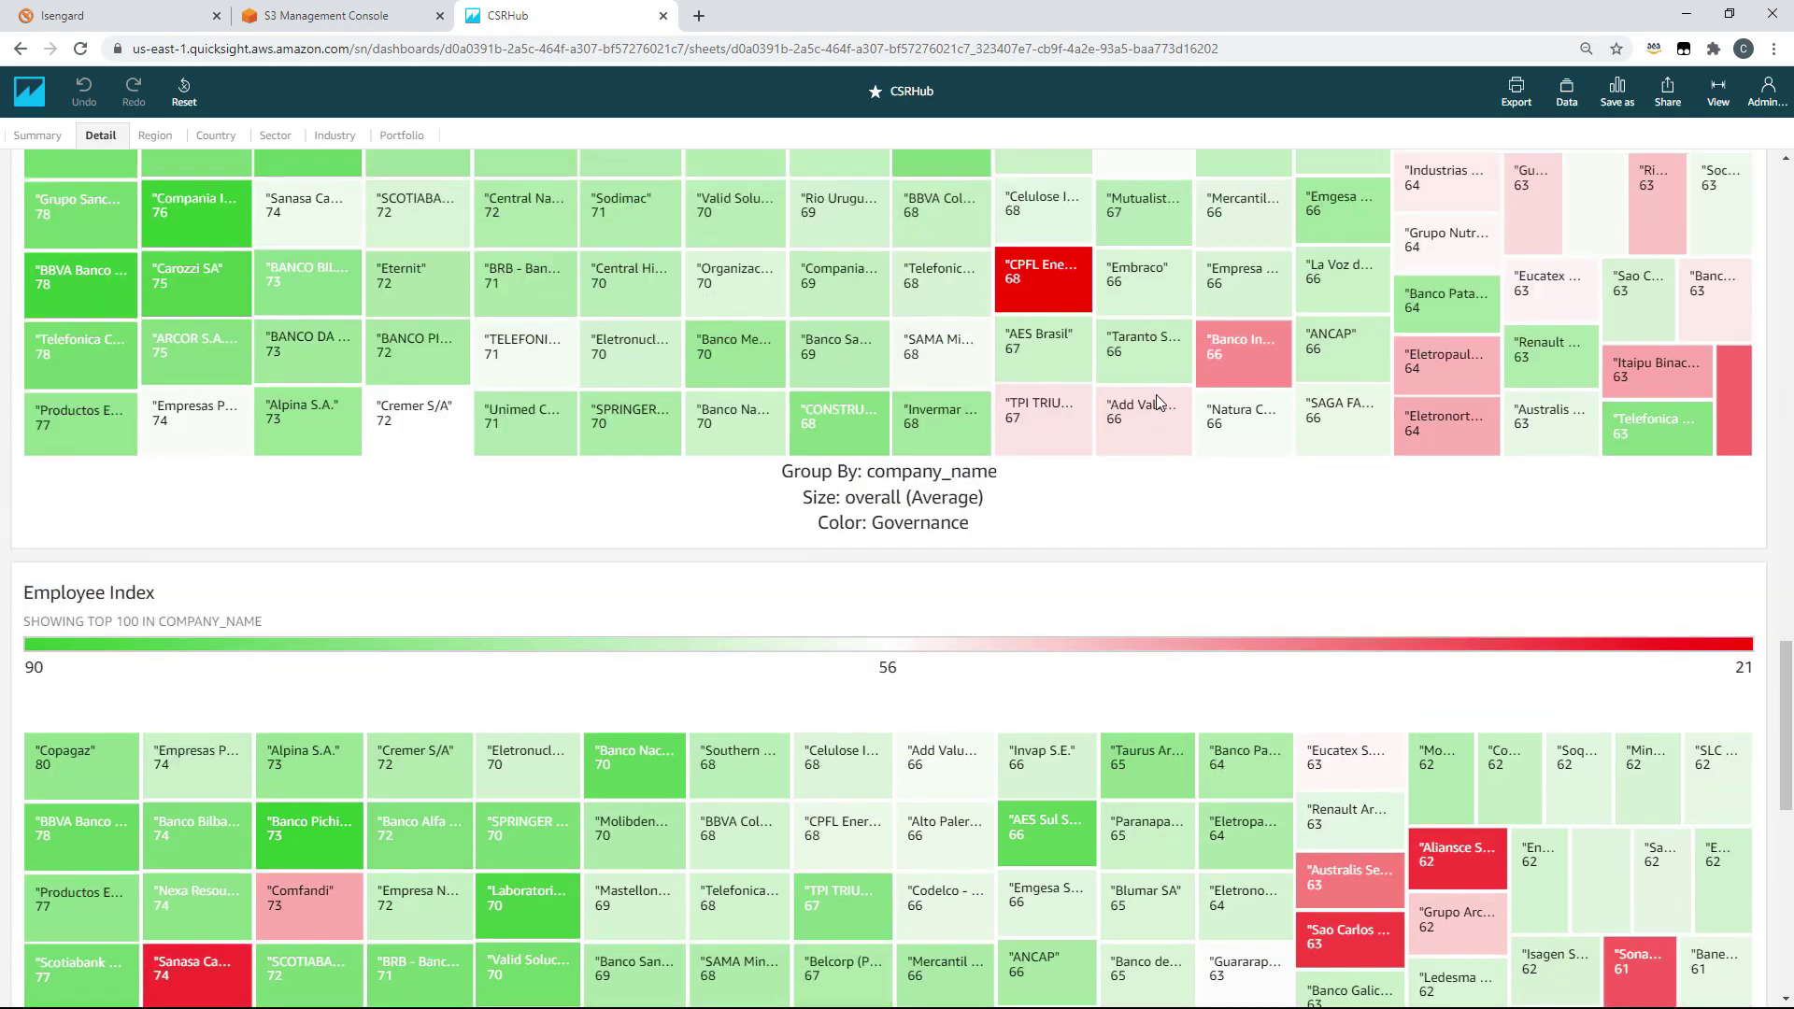
scroll(1157, 402, up, 3)
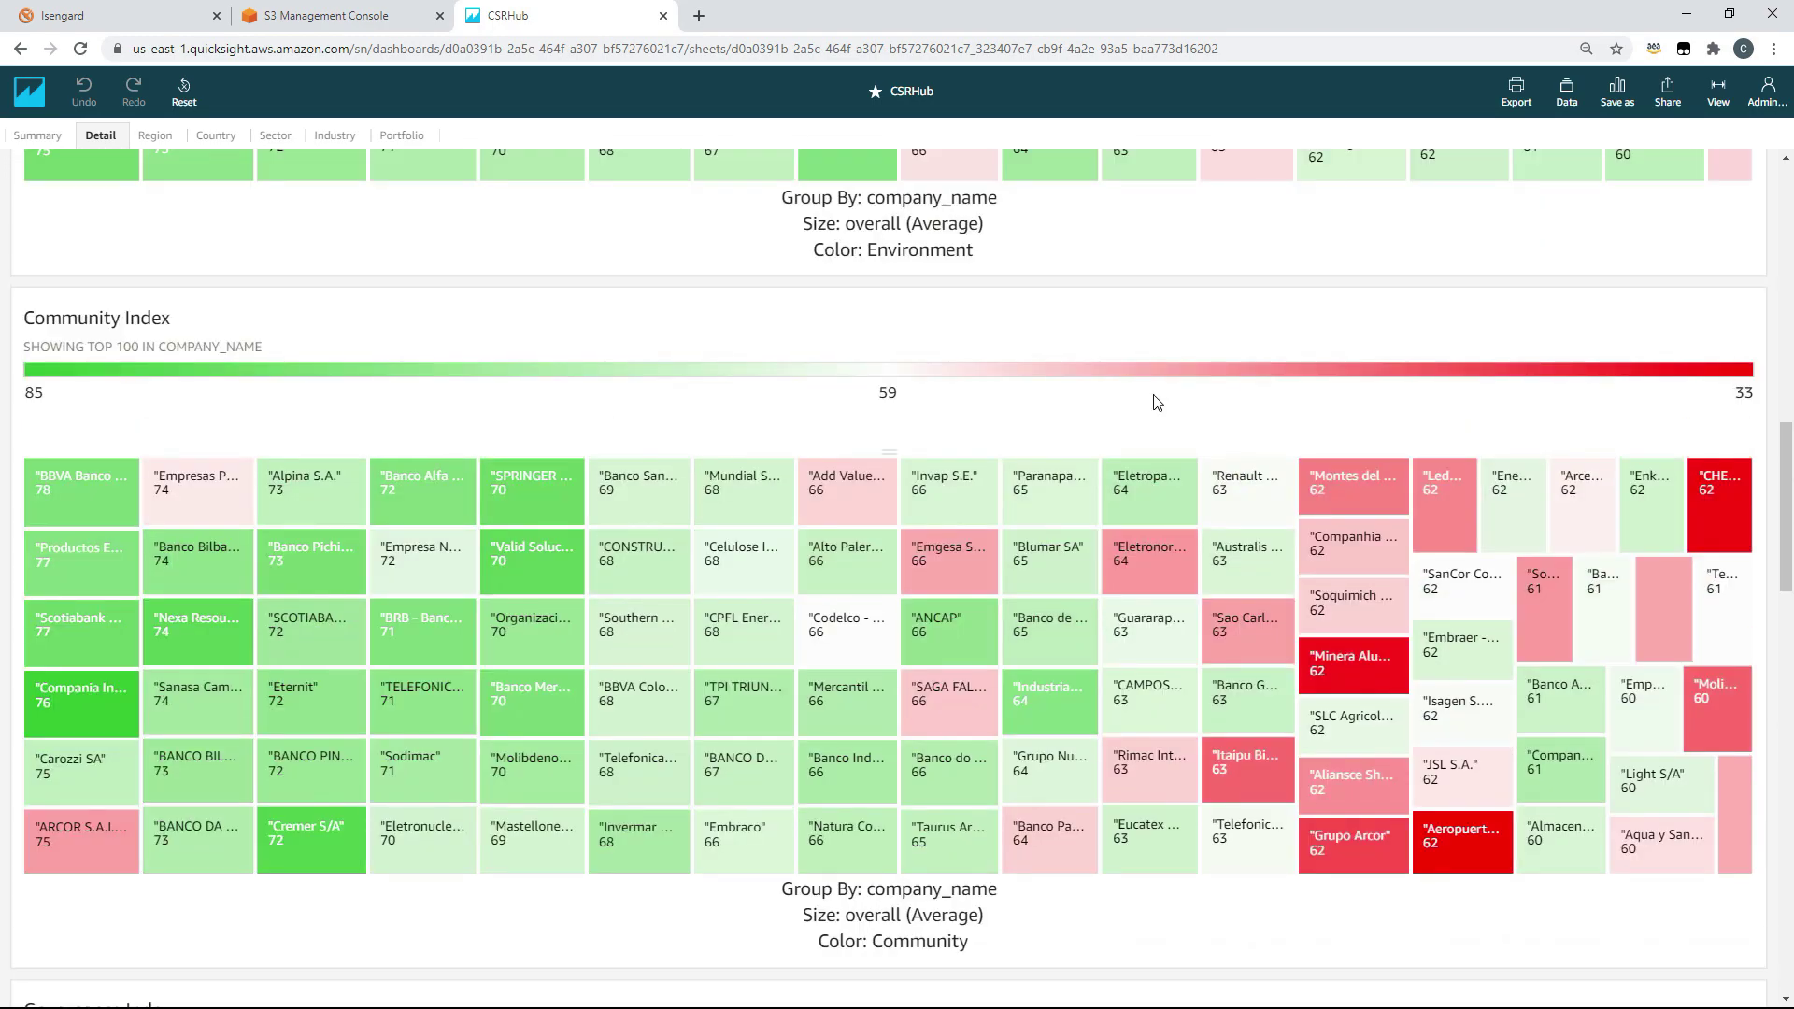
scroll(1156, 402, up, 6)
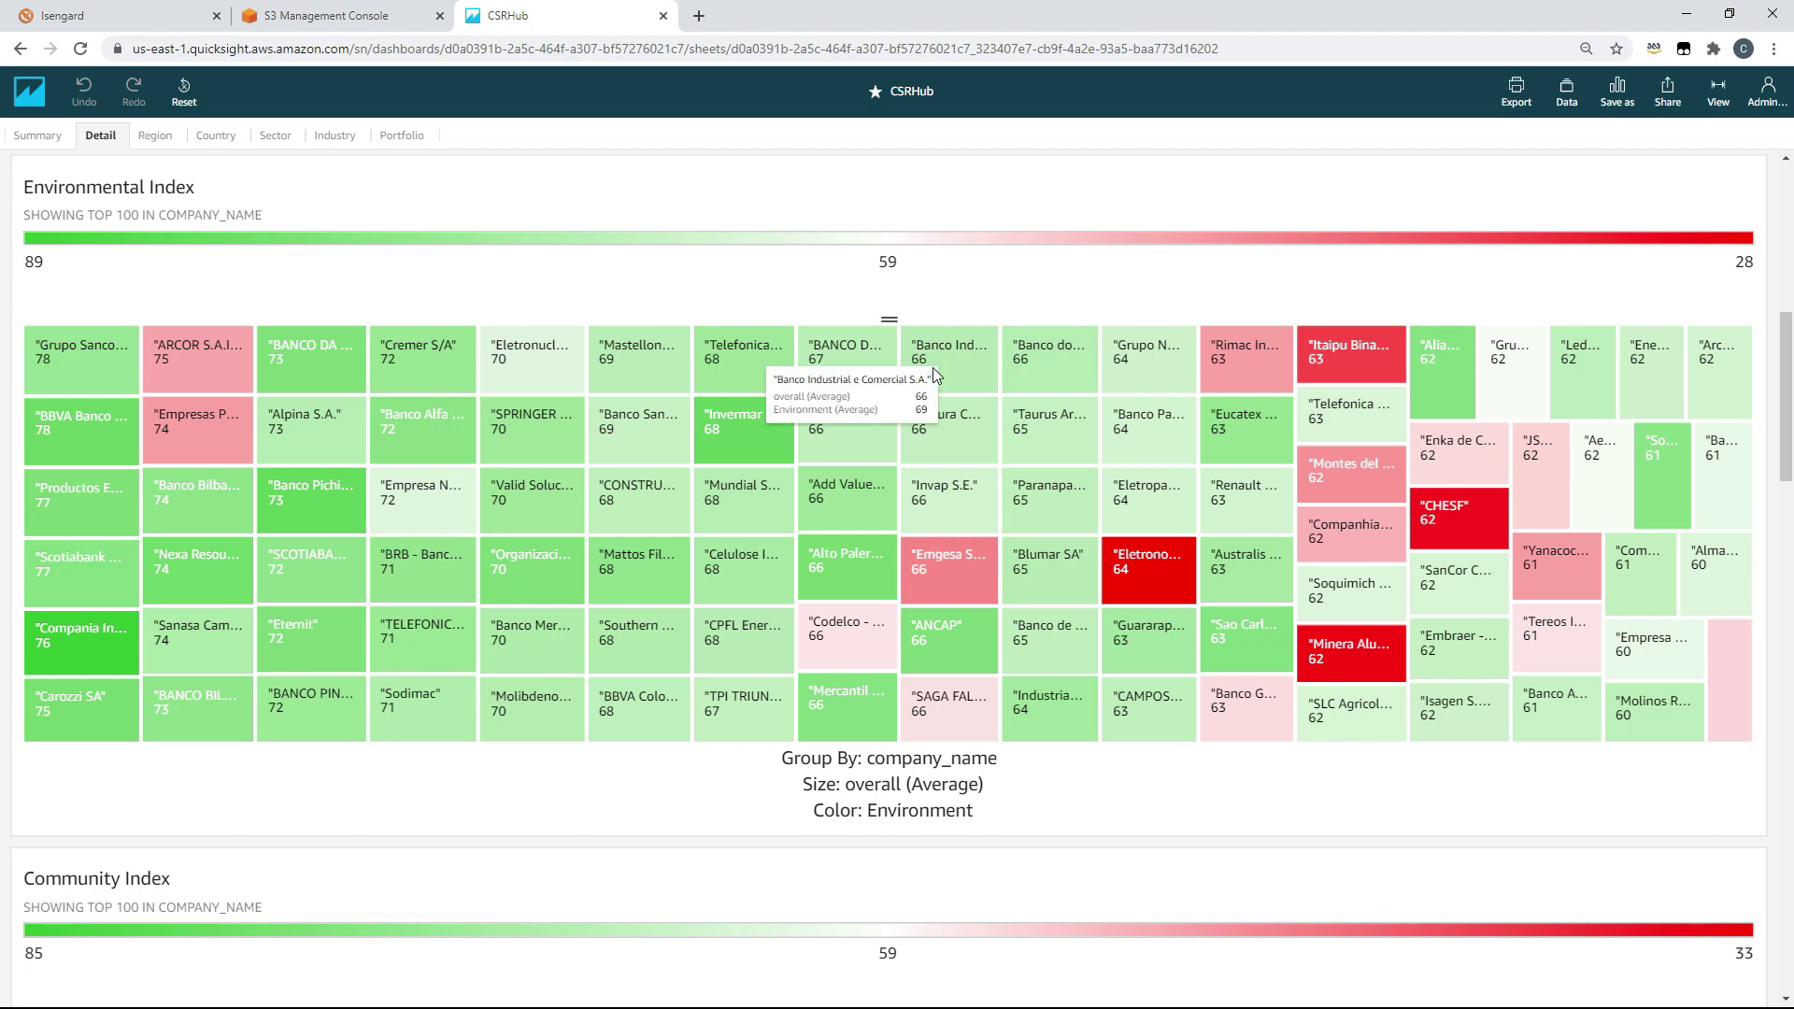
scroll(859, 448, down, 5)
scroll(860, 493, down, 15)
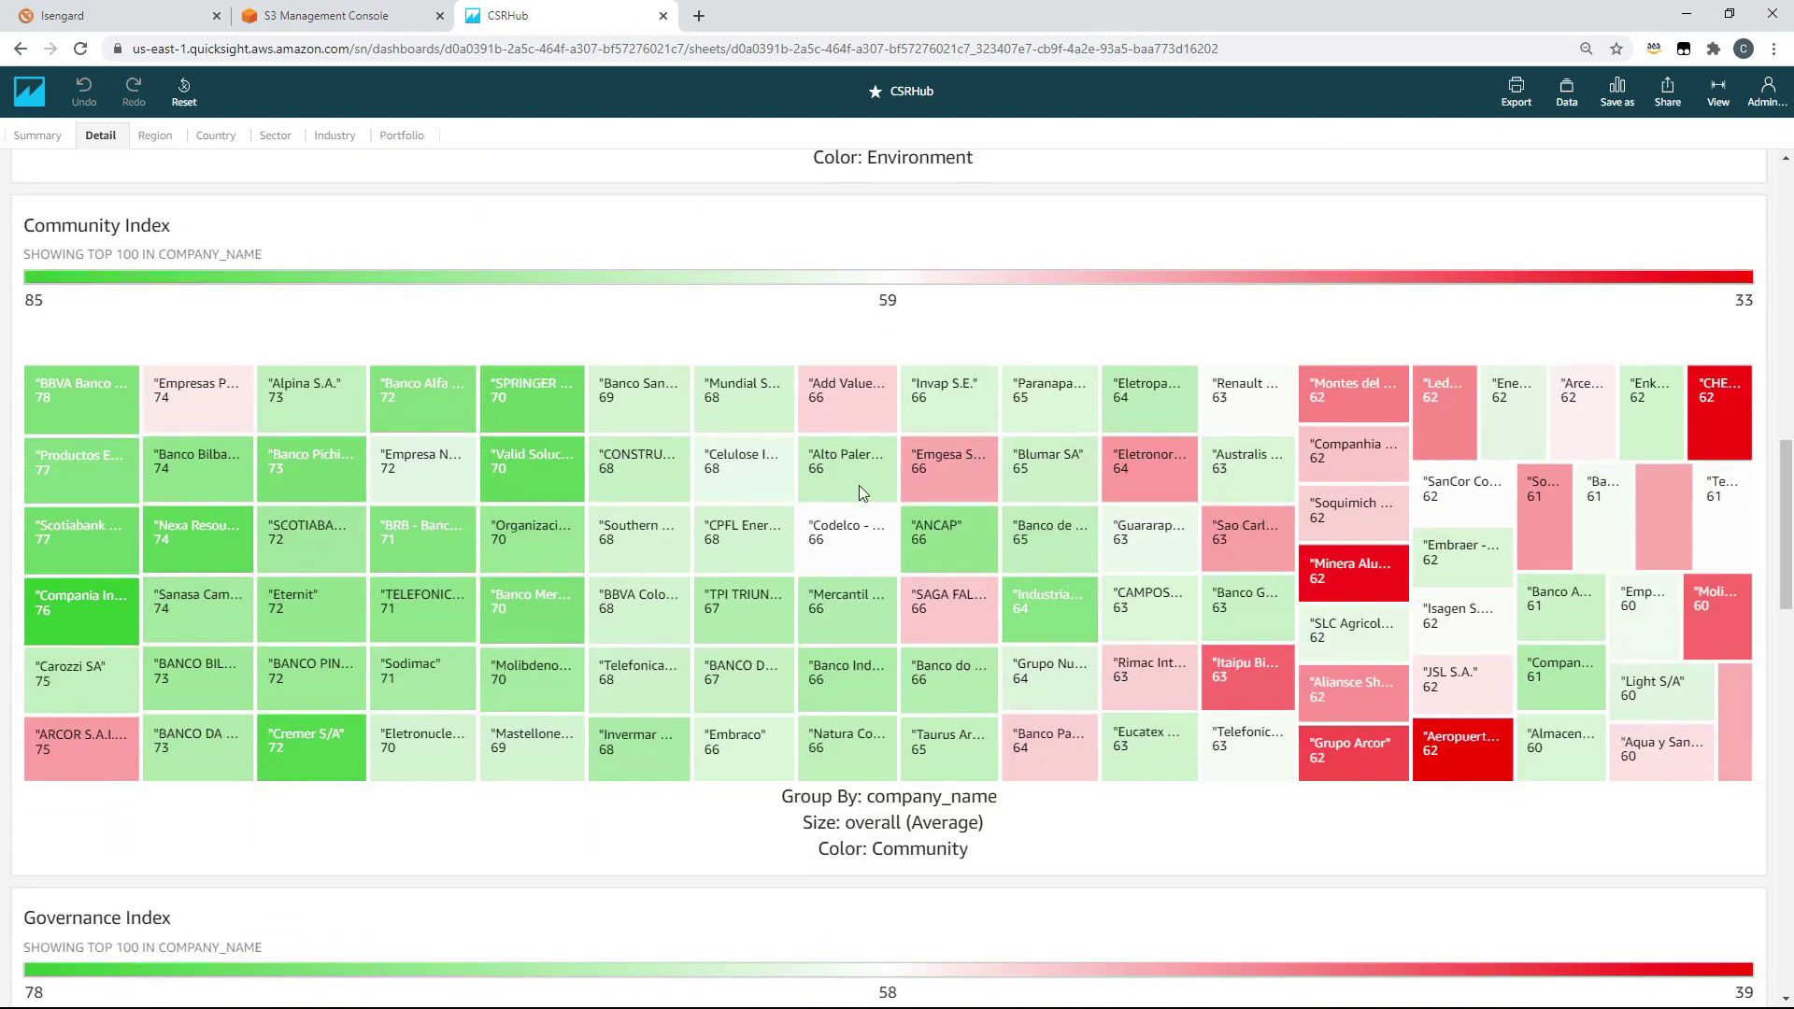
scroll(853, 516, down, 8)
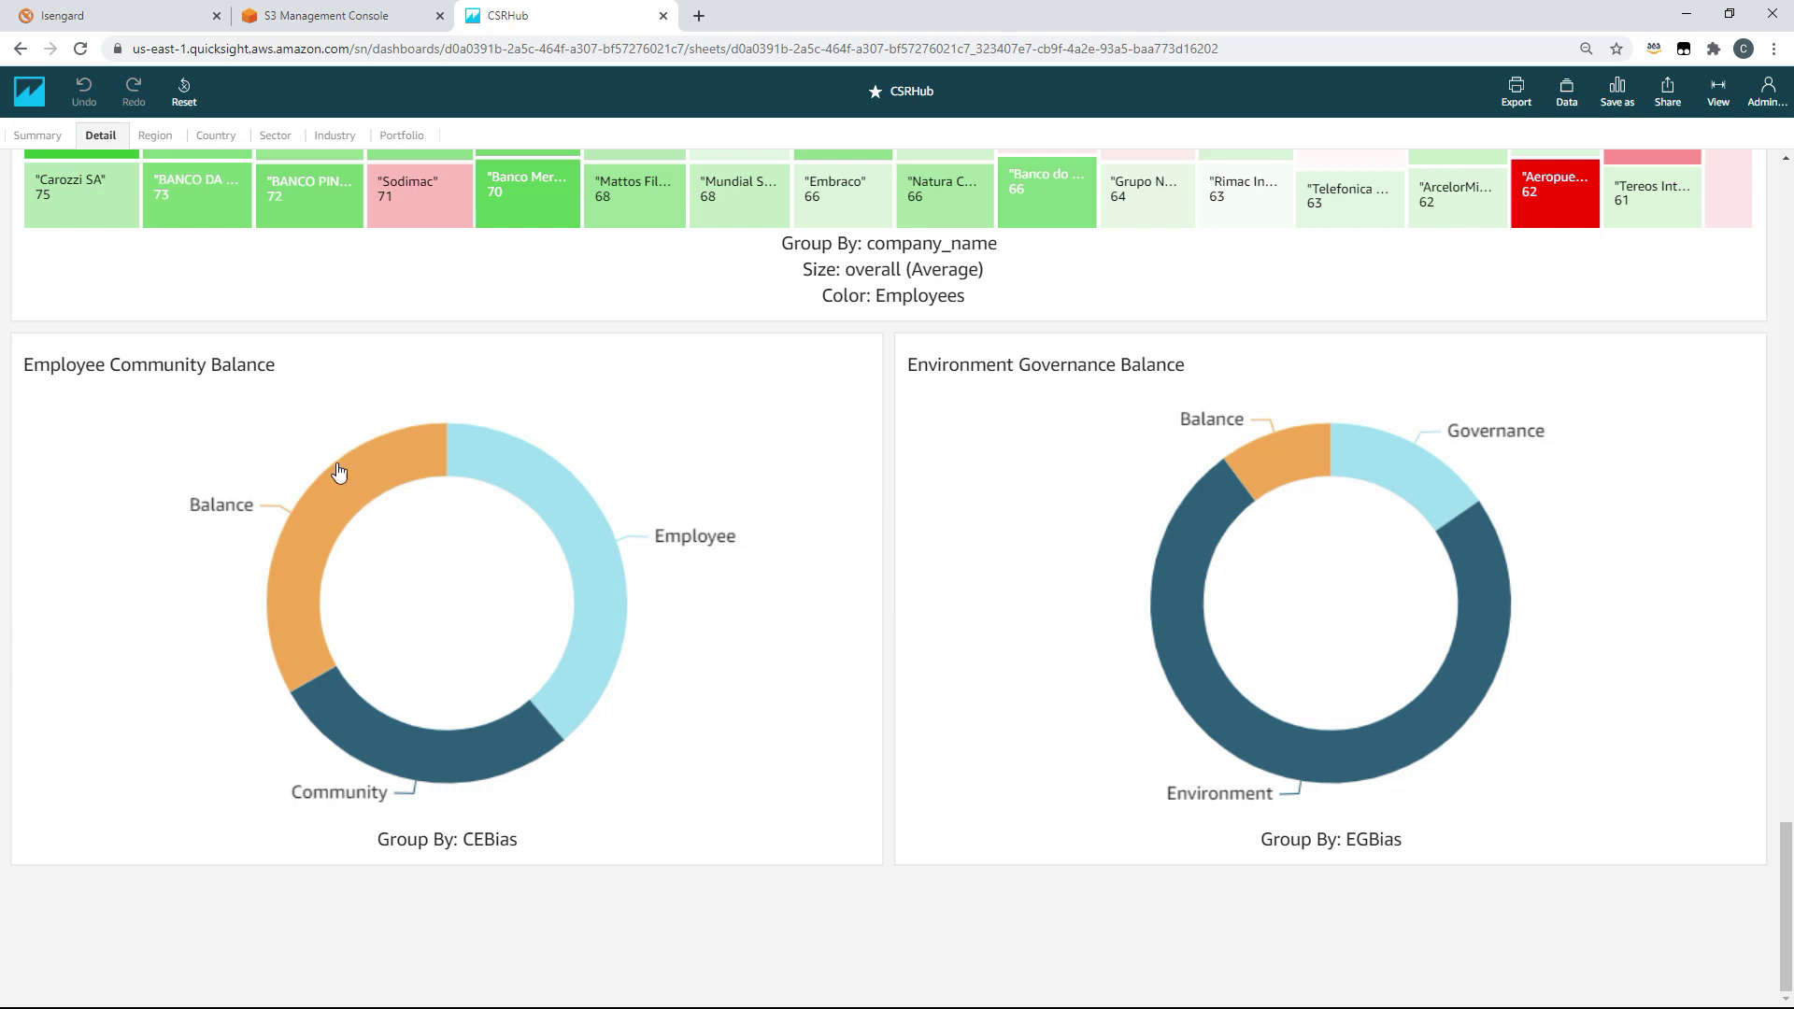
mouse_move(353, 482)
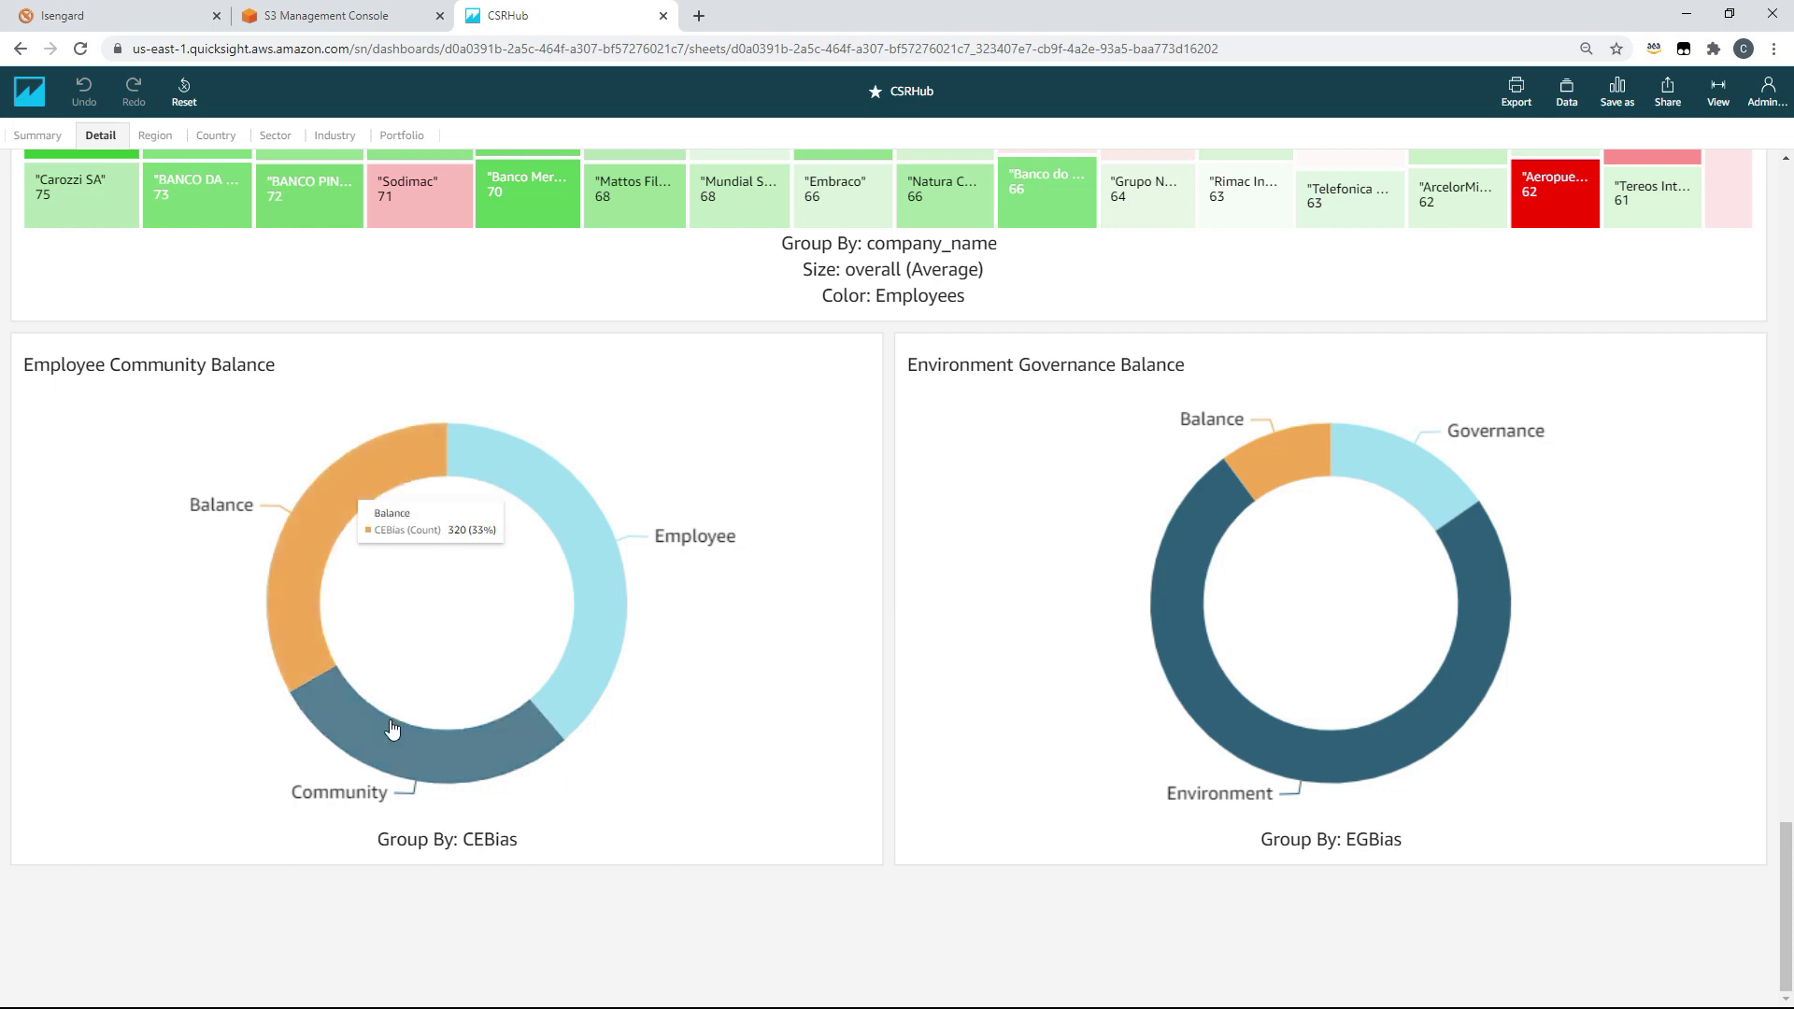
mouse_move(404, 743)
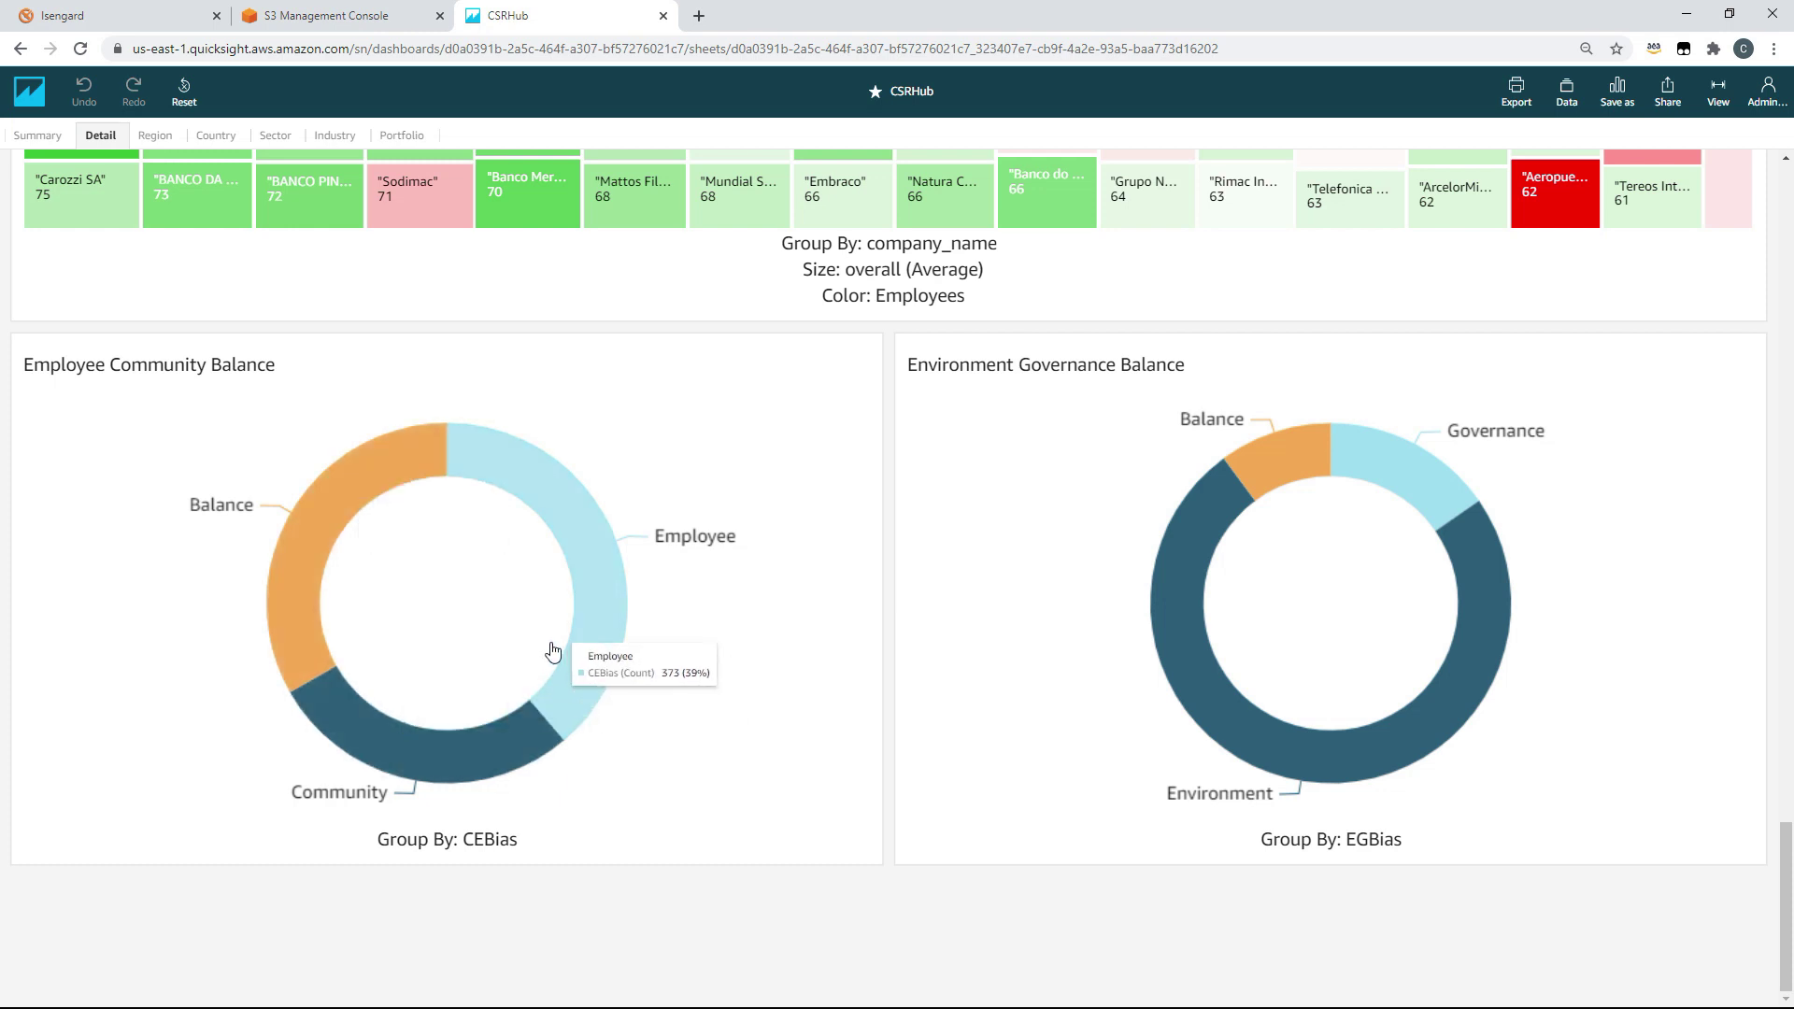
mouse_move(587, 595)
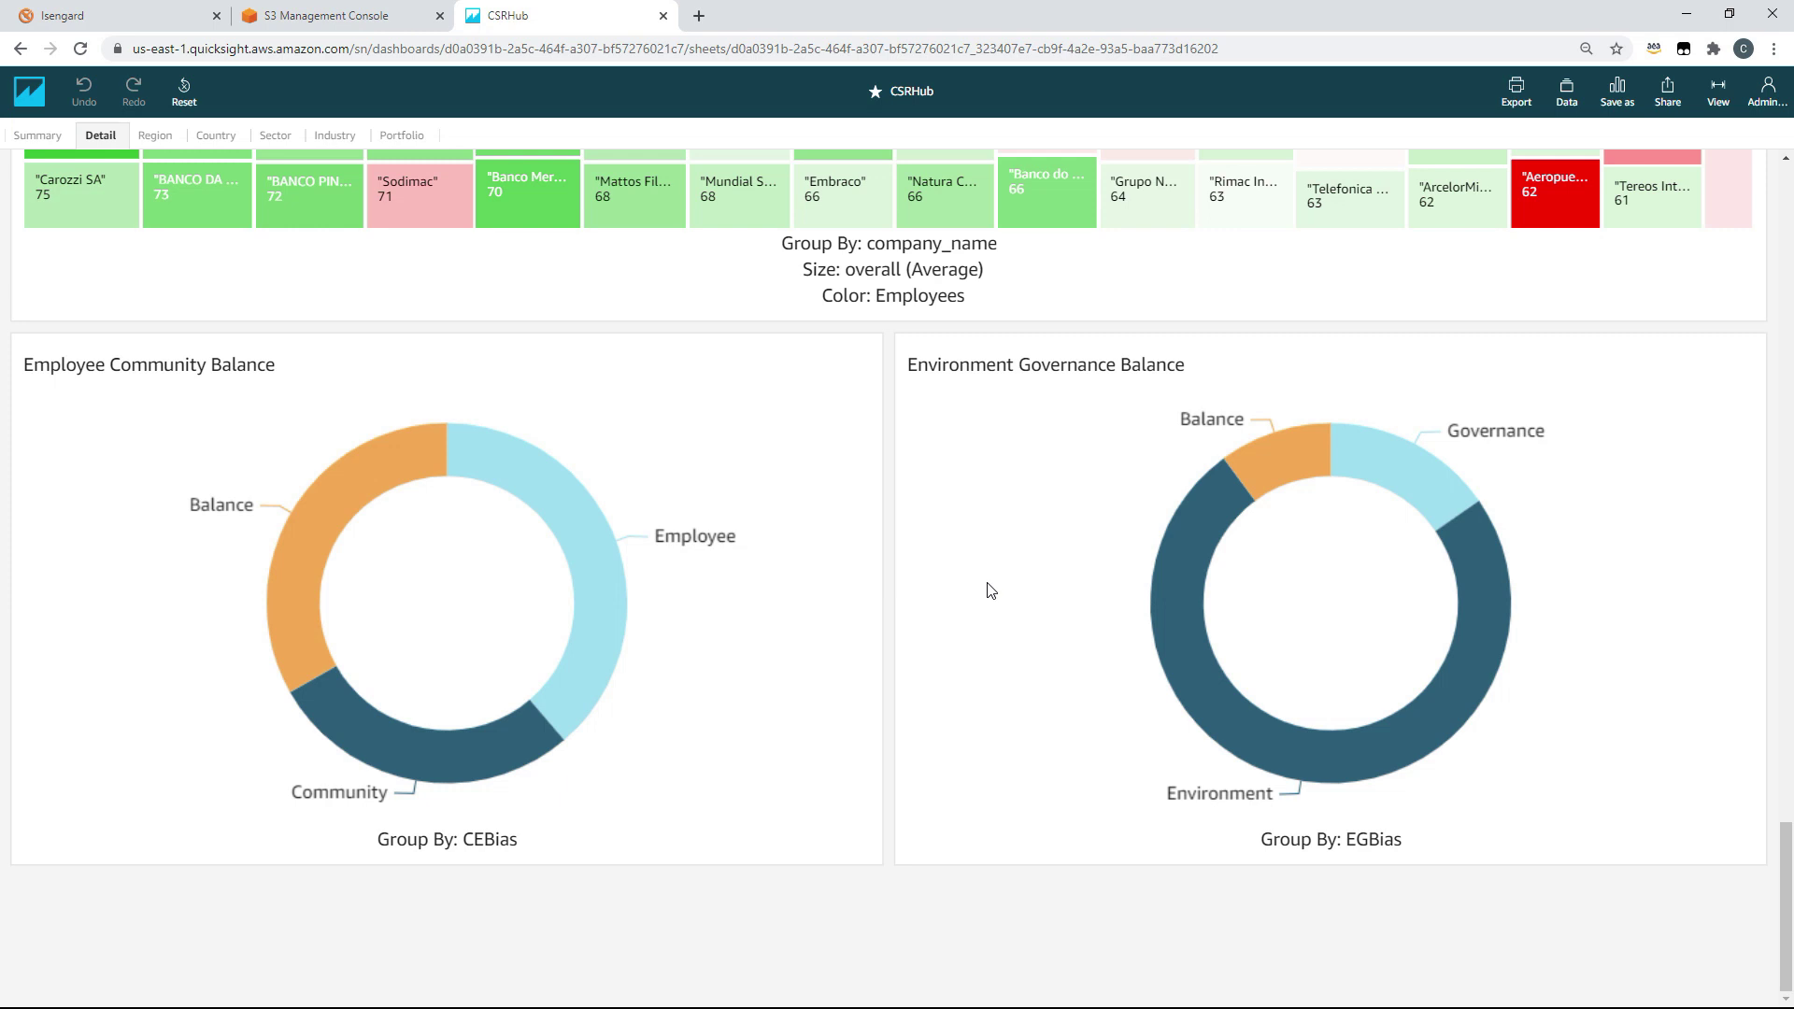
Step: Return to the Summary sheet and reset its Region filter from South America to [ALL]
scroll(990, 590, up, 10)
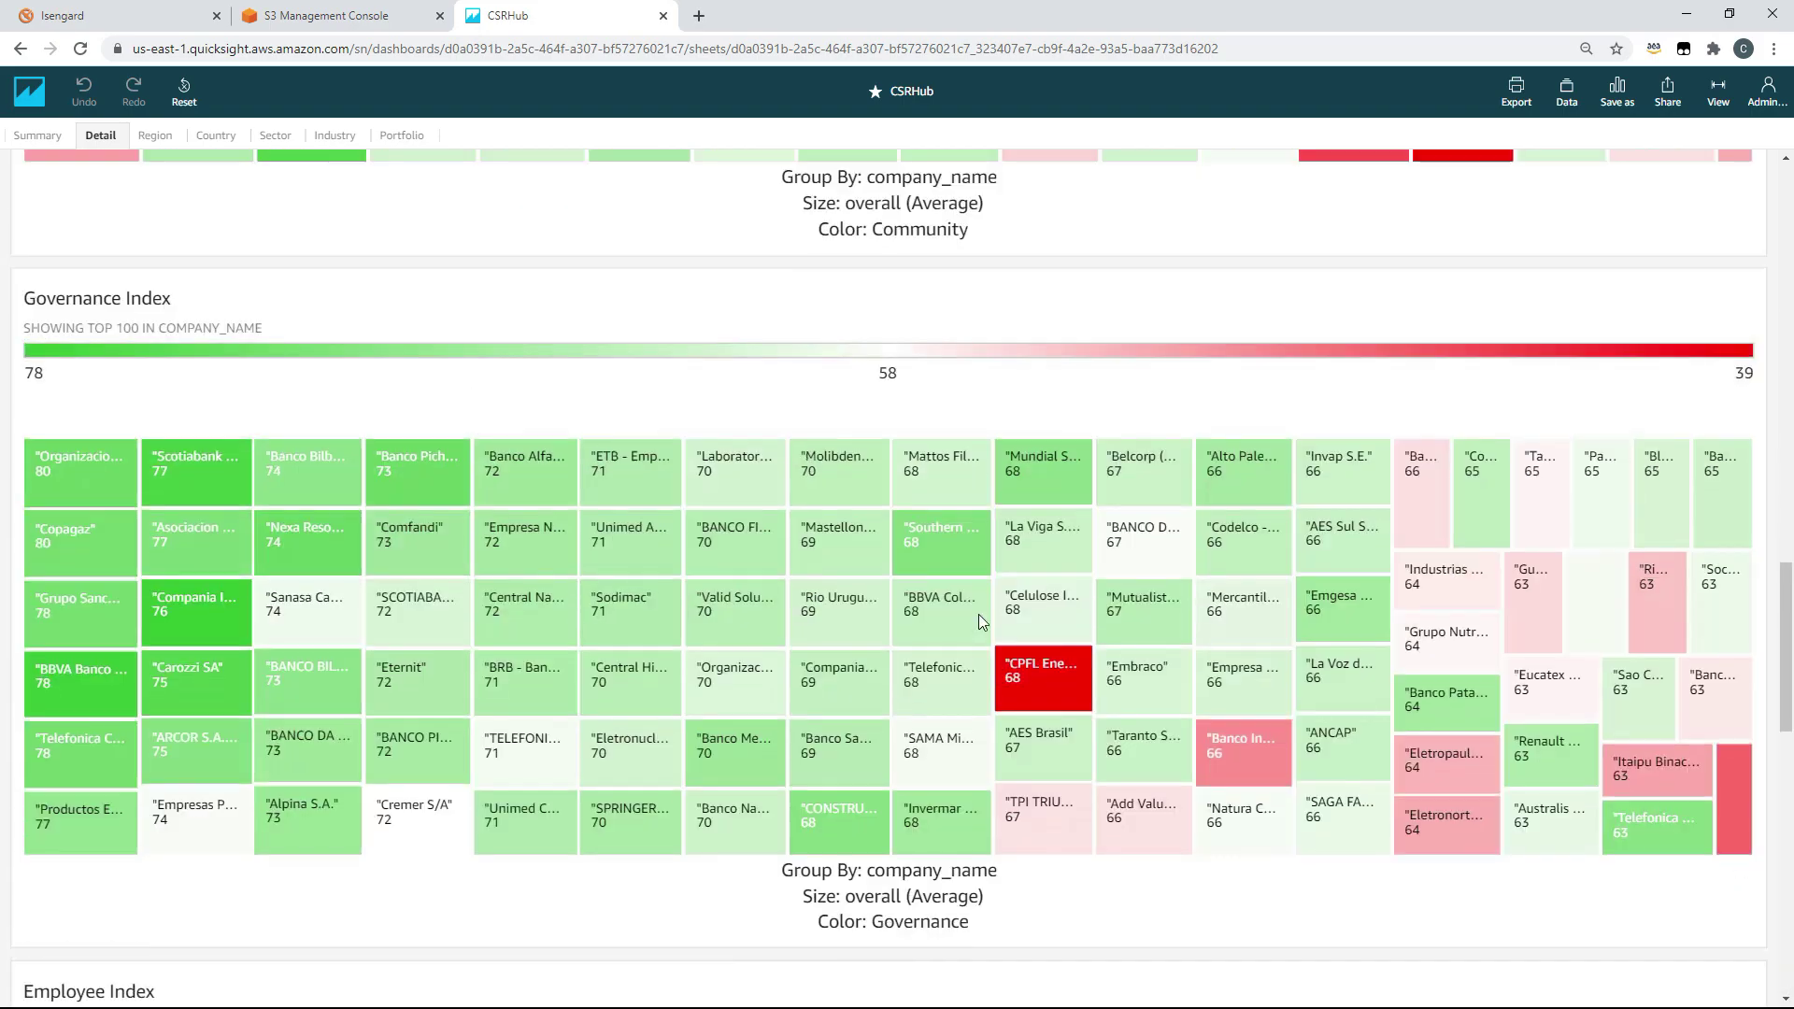
scroll(978, 618, up, 15)
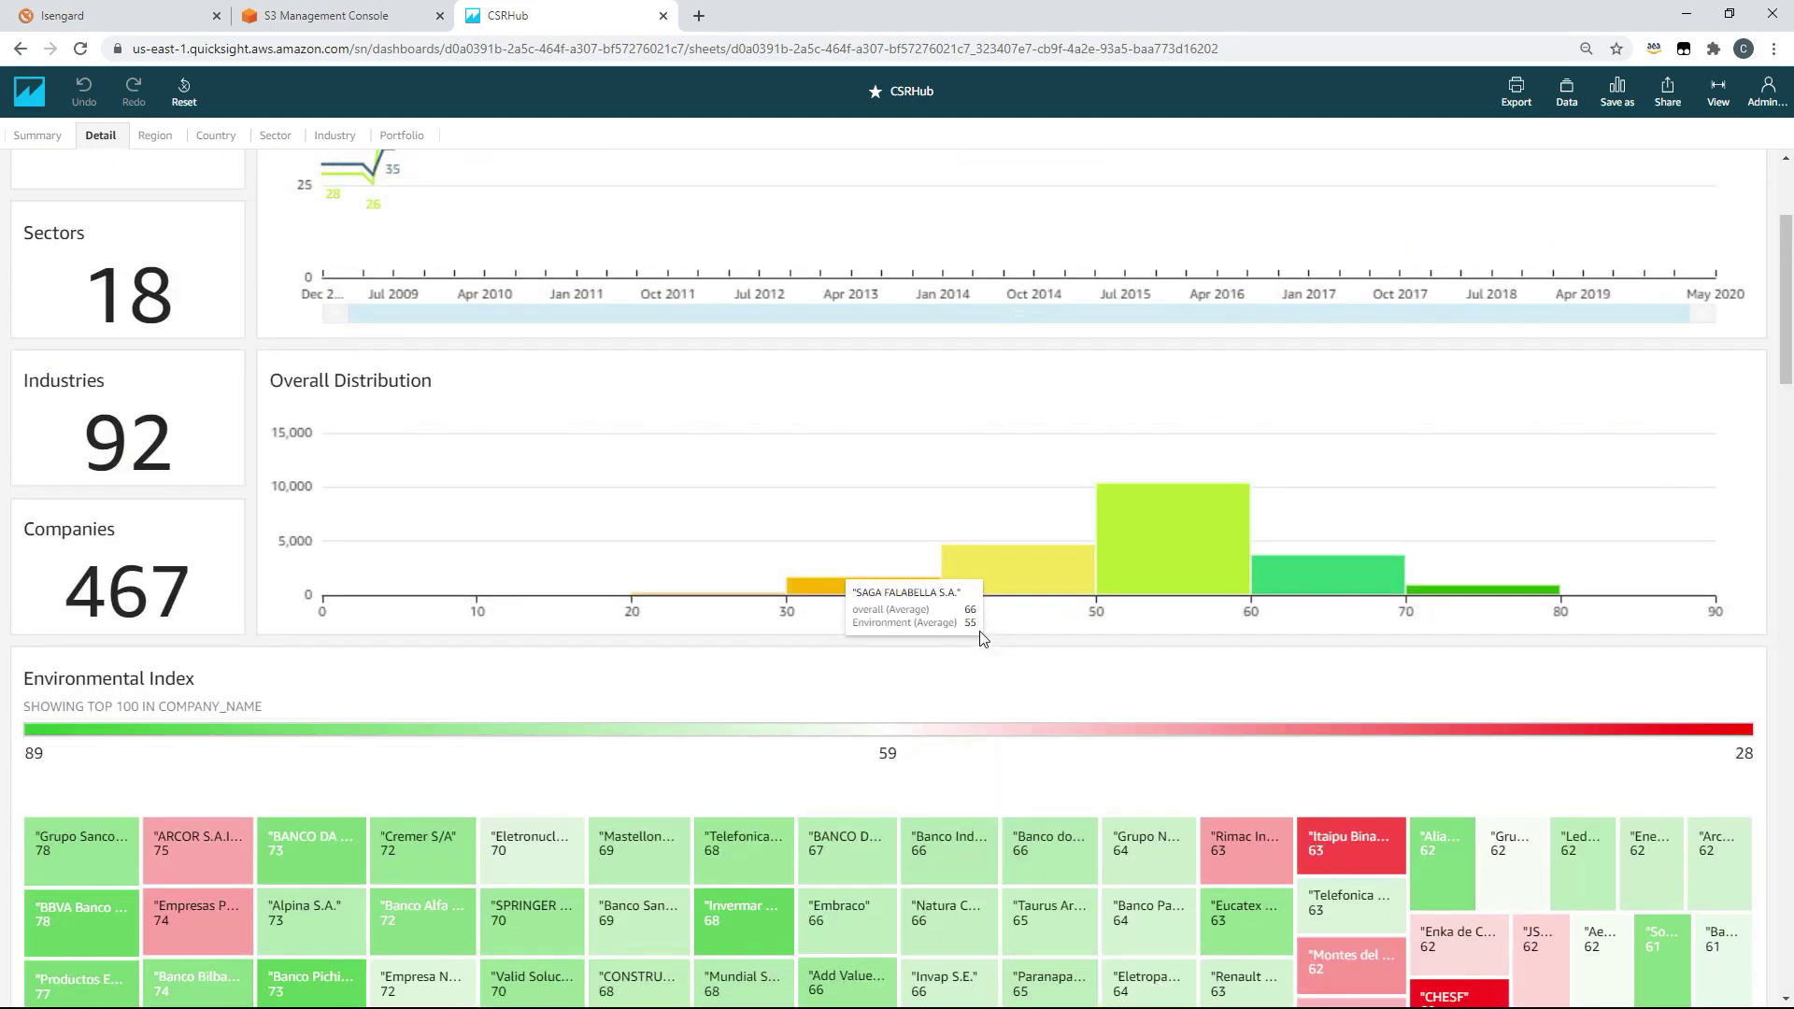
scroll(978, 633, up, 3)
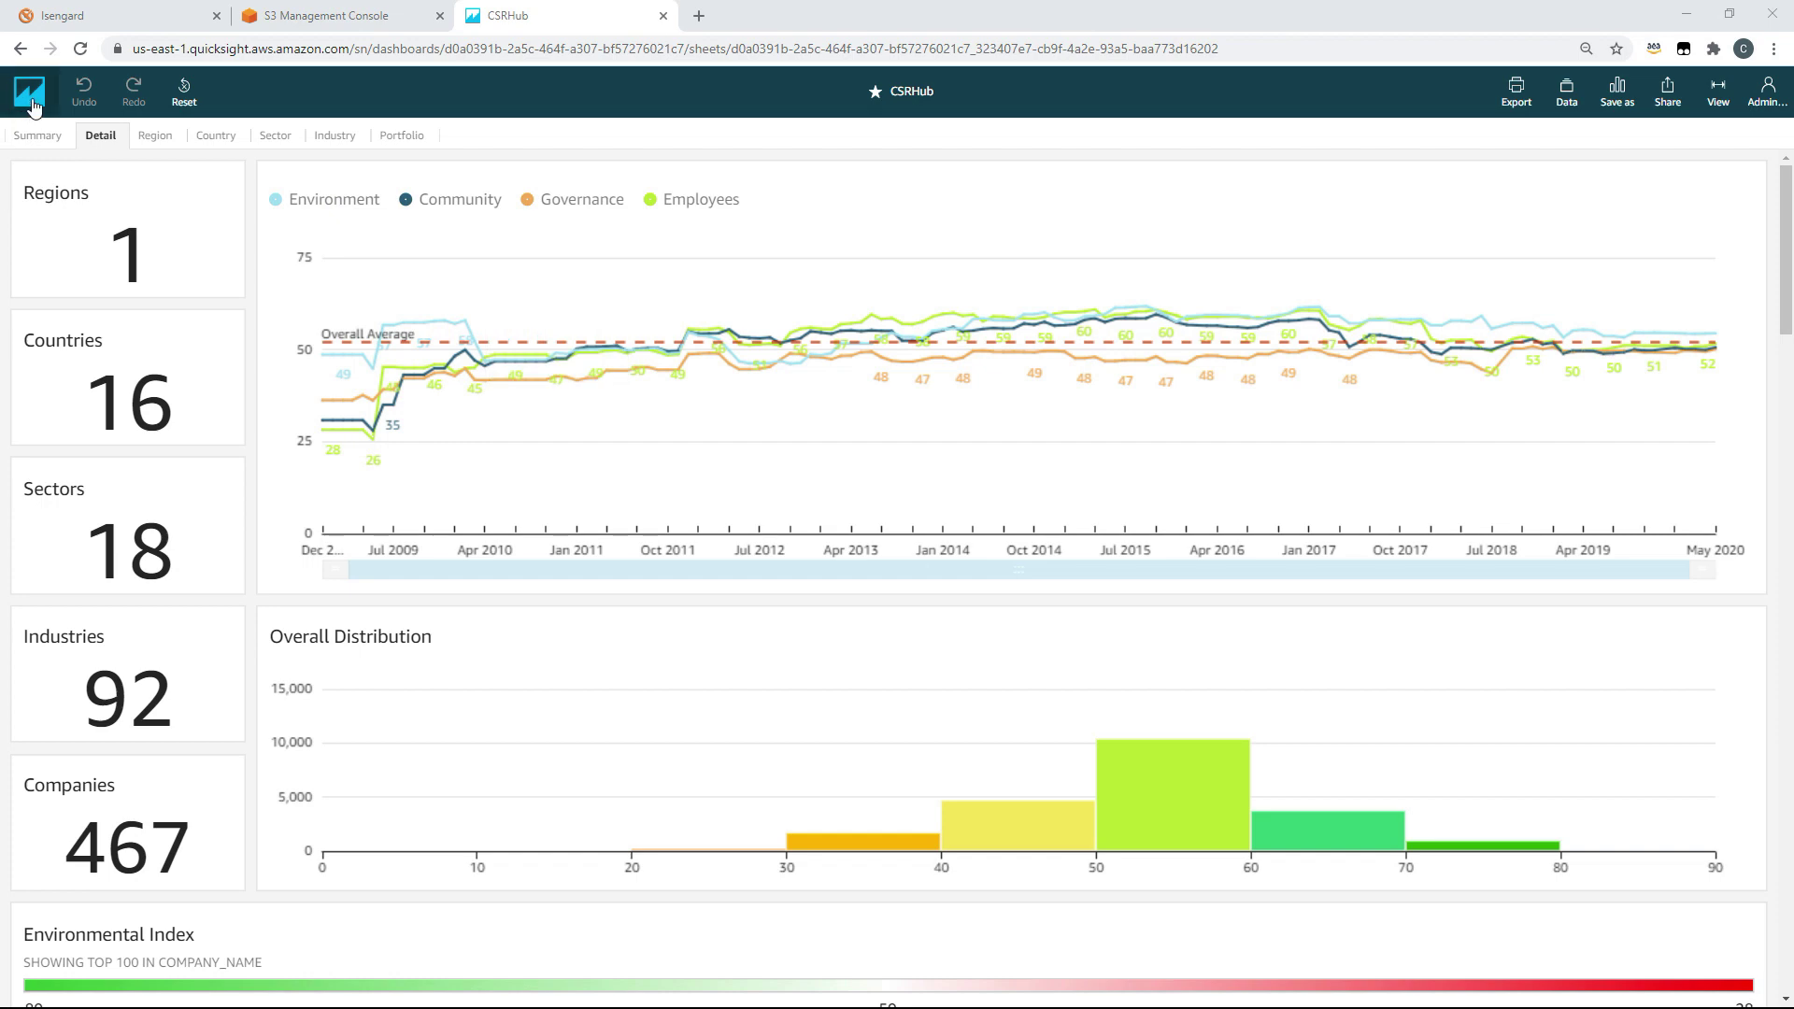
click(36, 139)
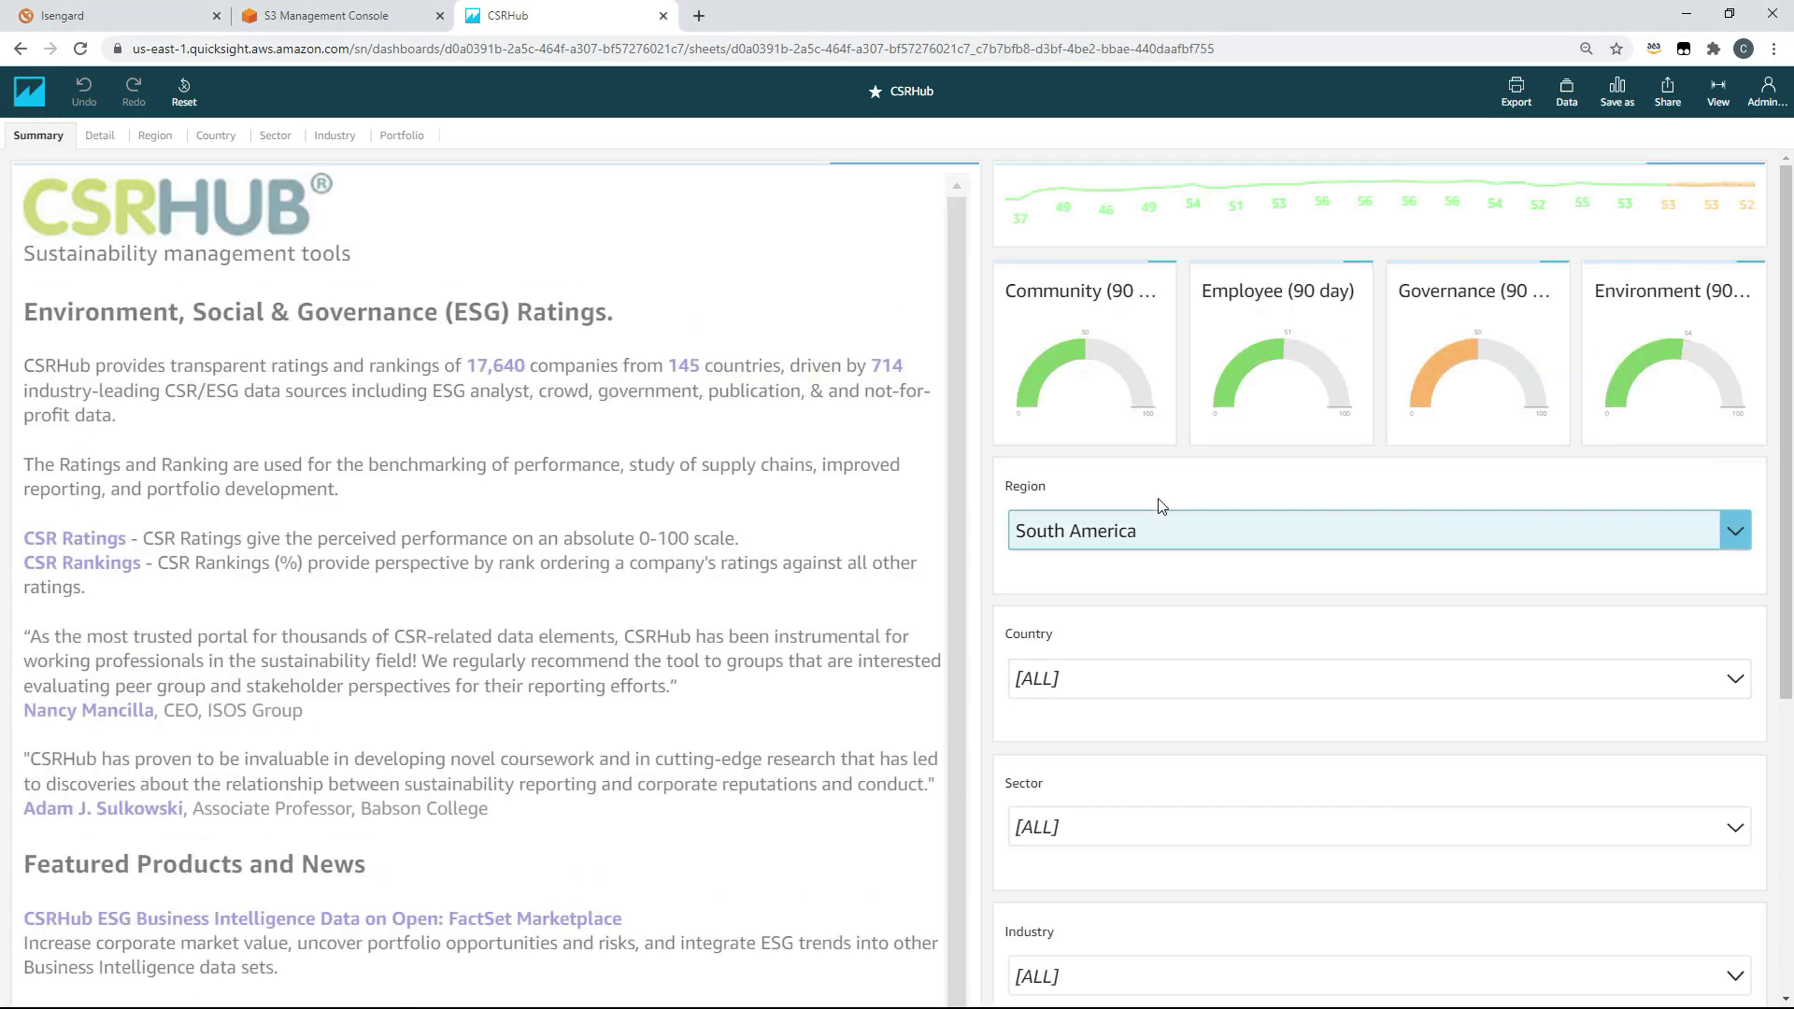
click(1183, 546)
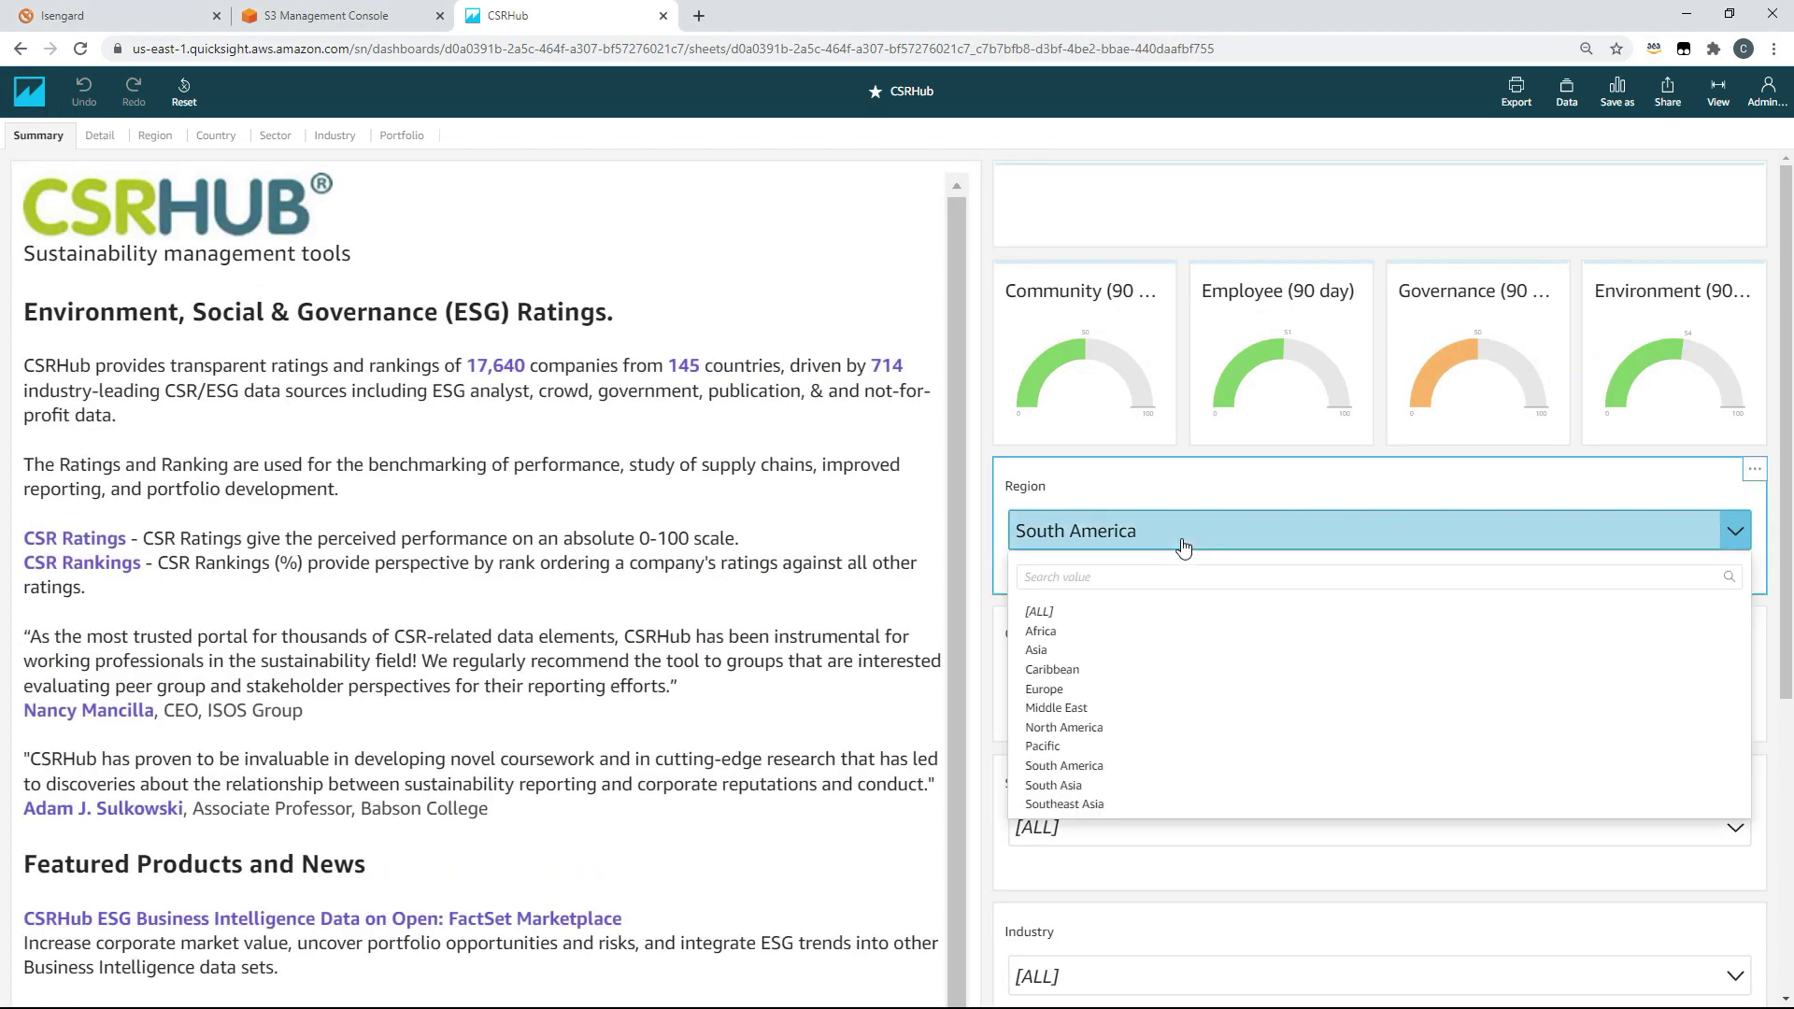
click(1048, 613)
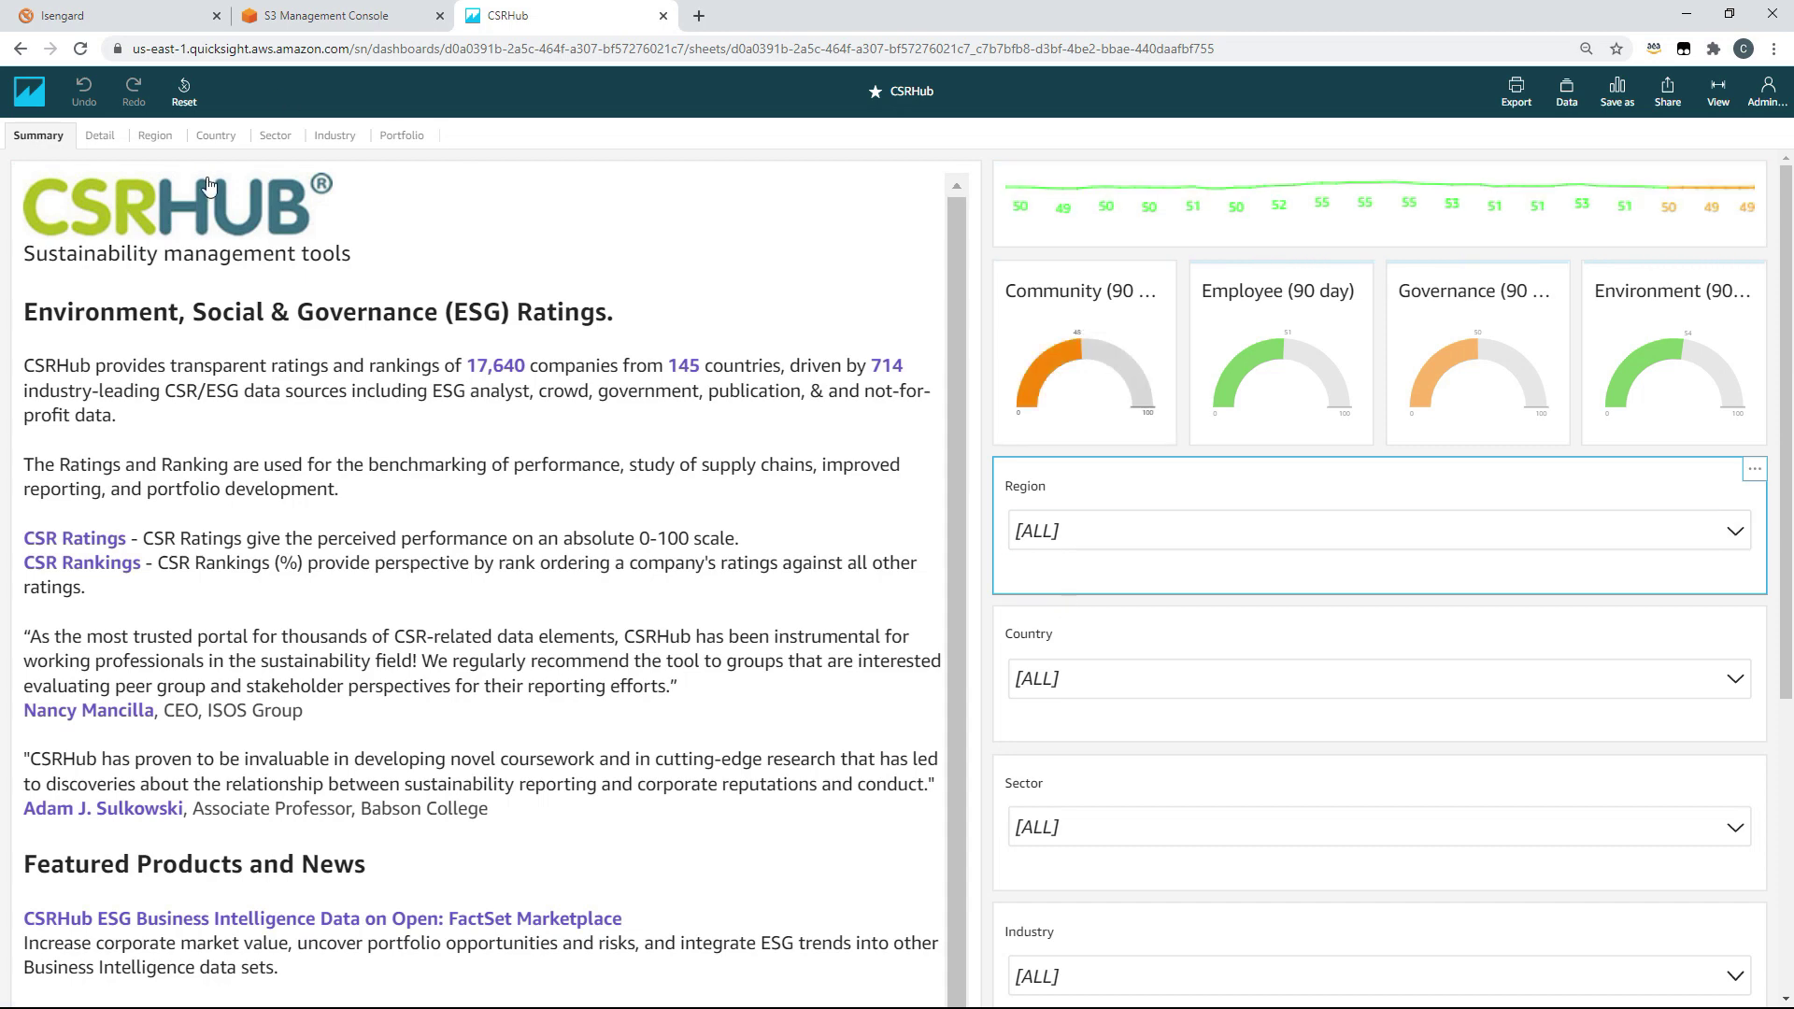
click(213, 140)
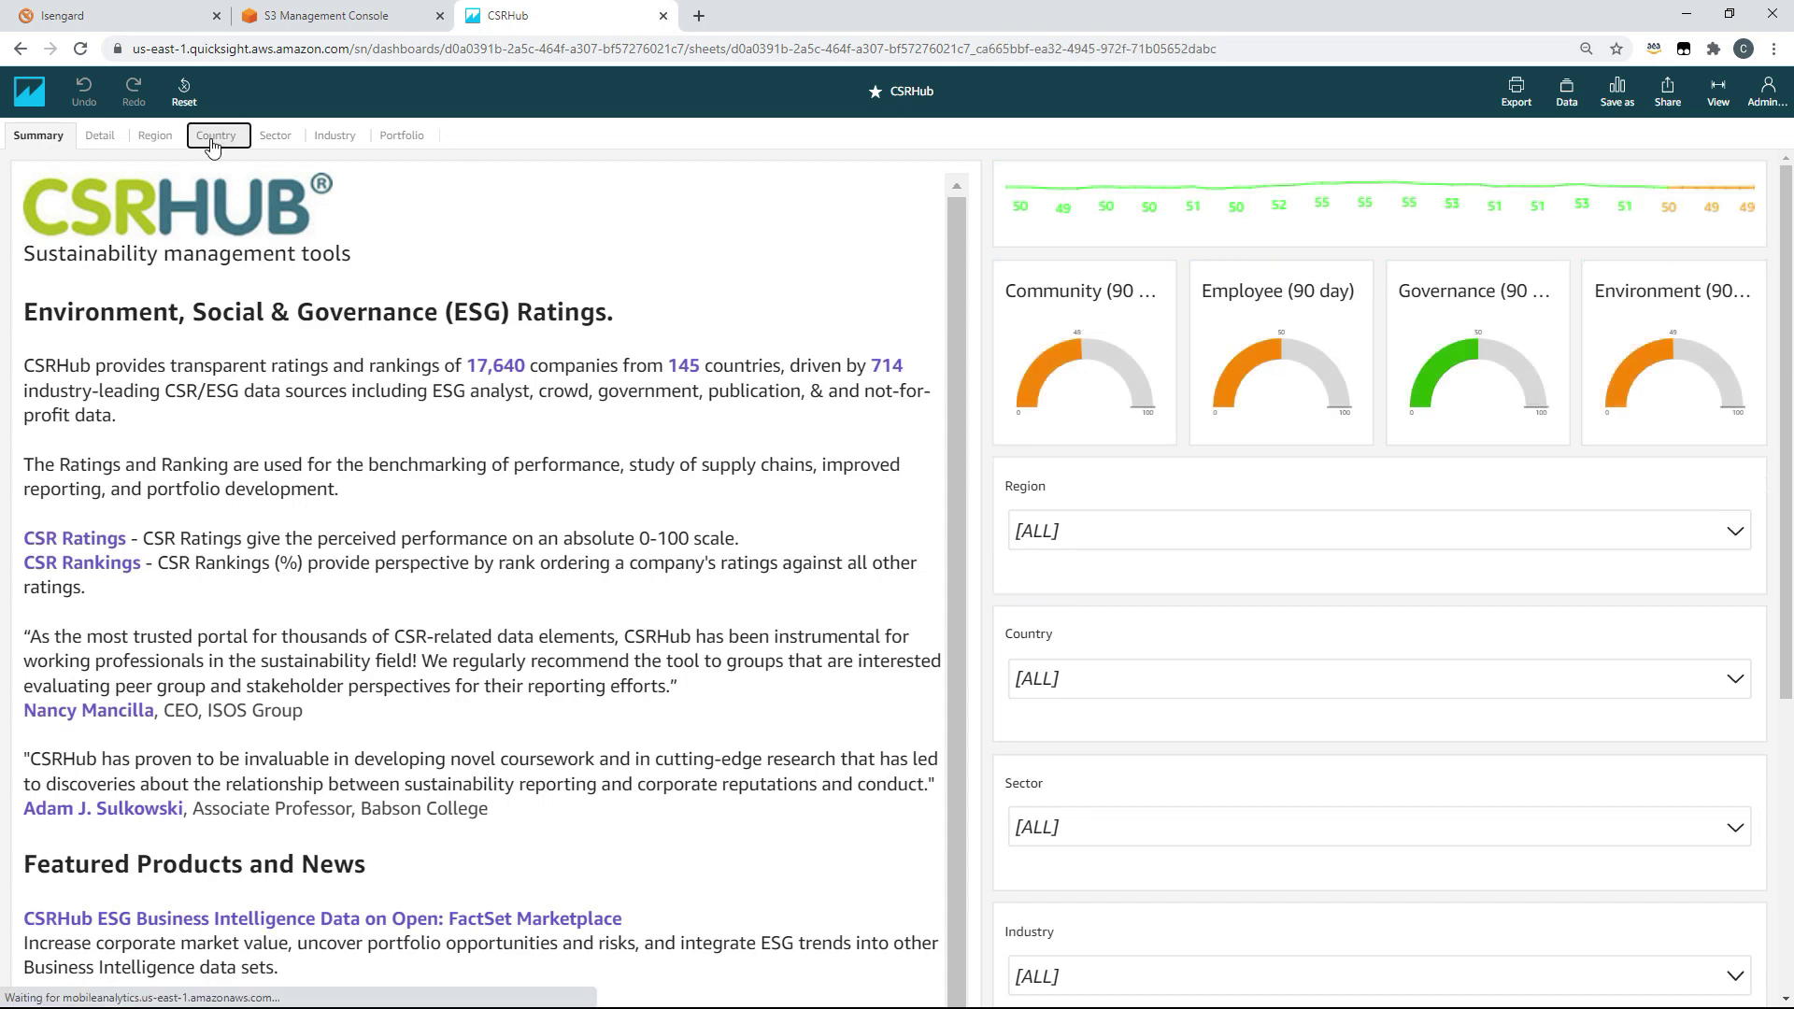
Step: Open the Region sheet, check its Region filter list unchanged, and scroll through the visuals
click(157, 137)
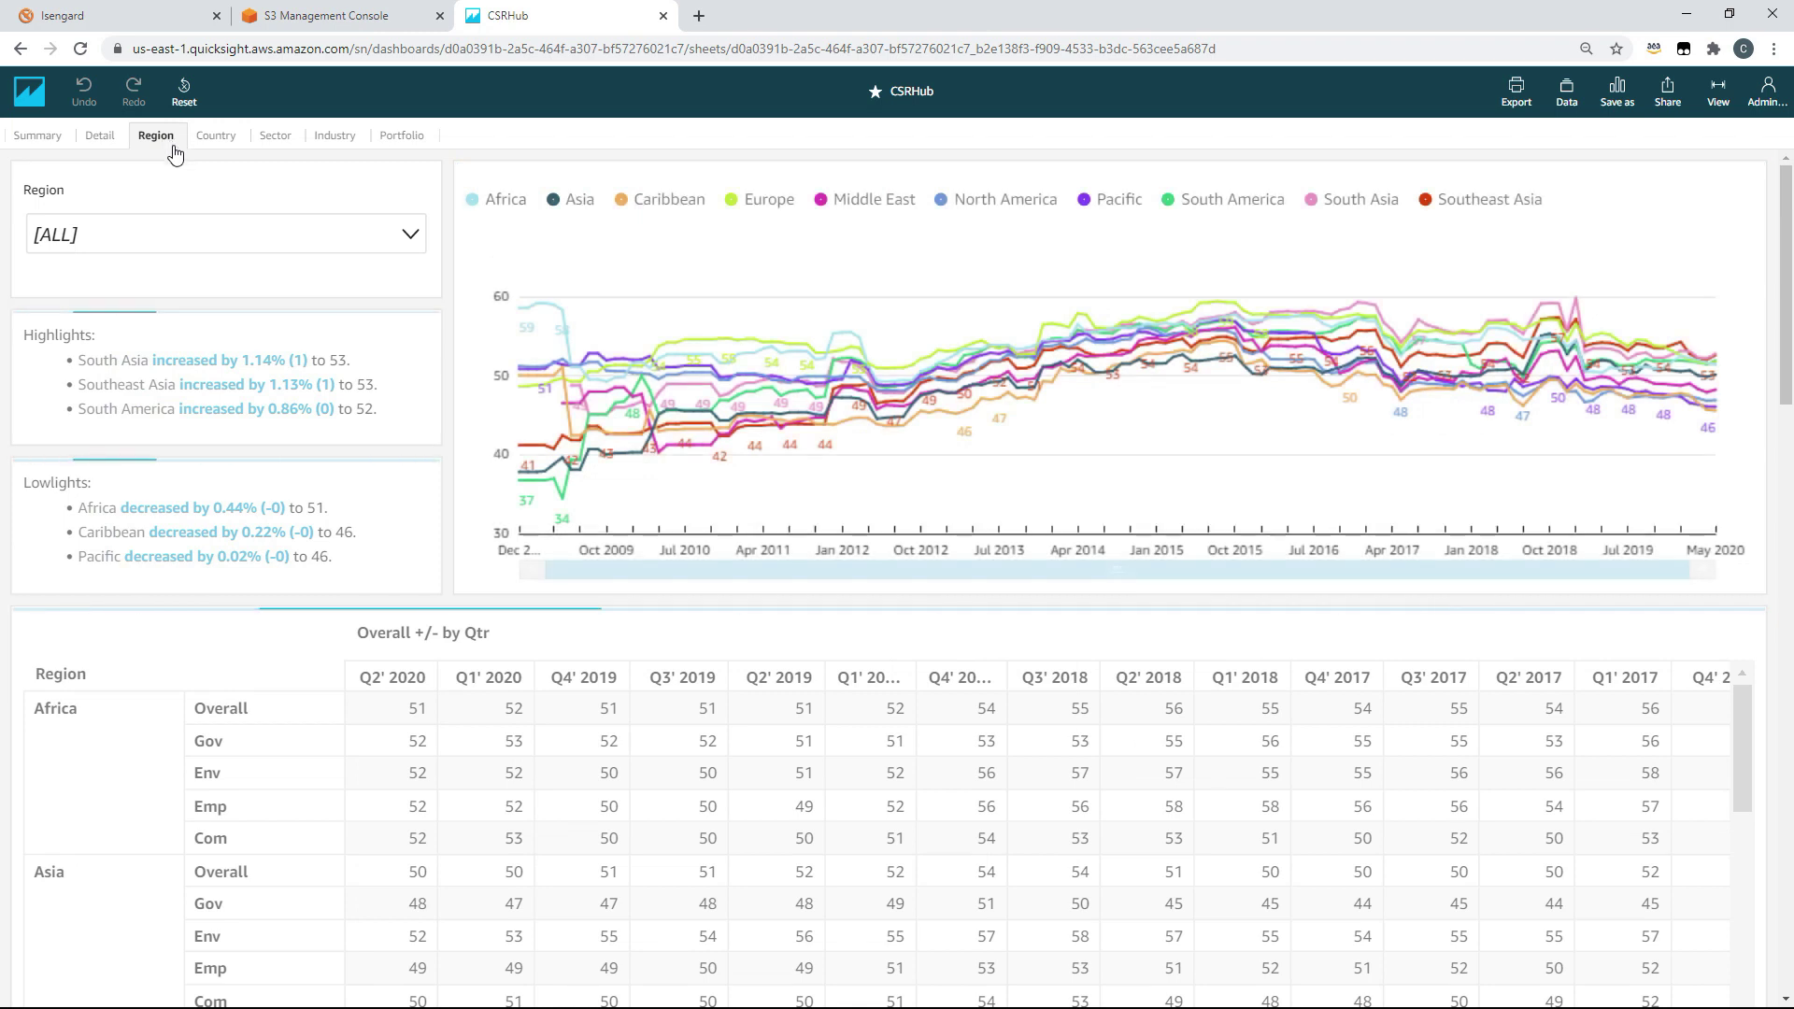
click(415, 241)
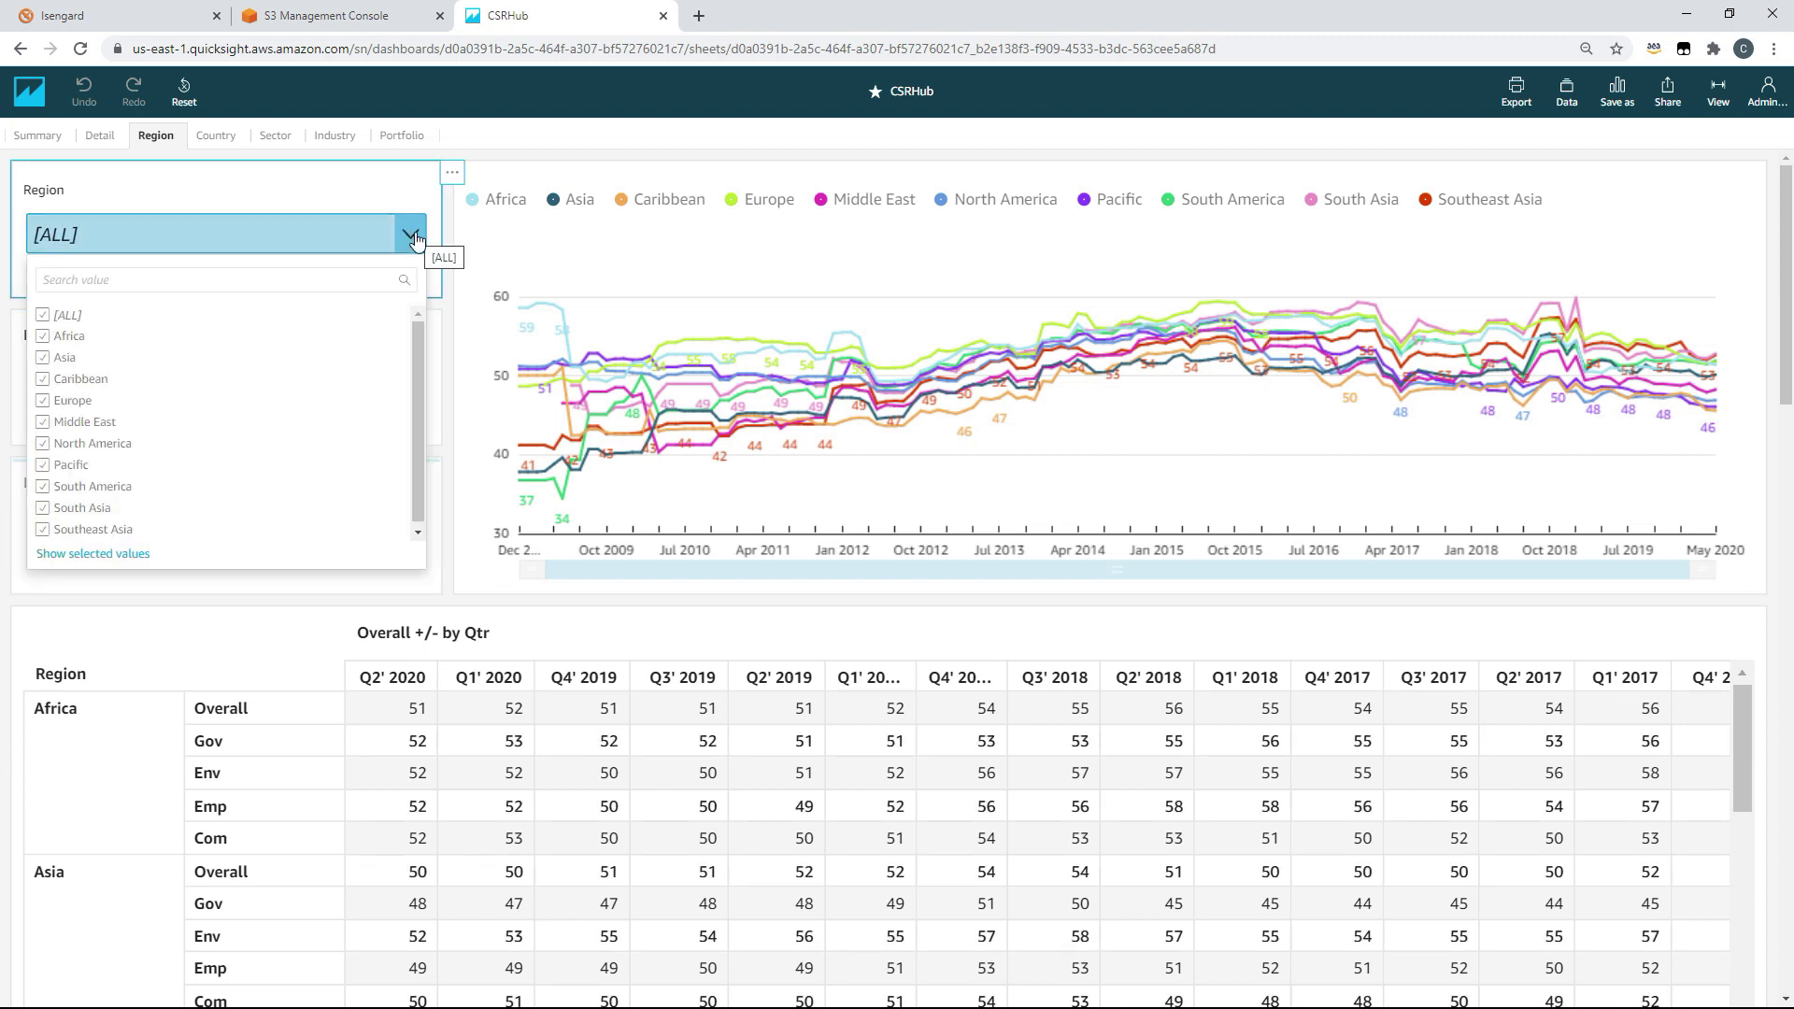
click(414, 240)
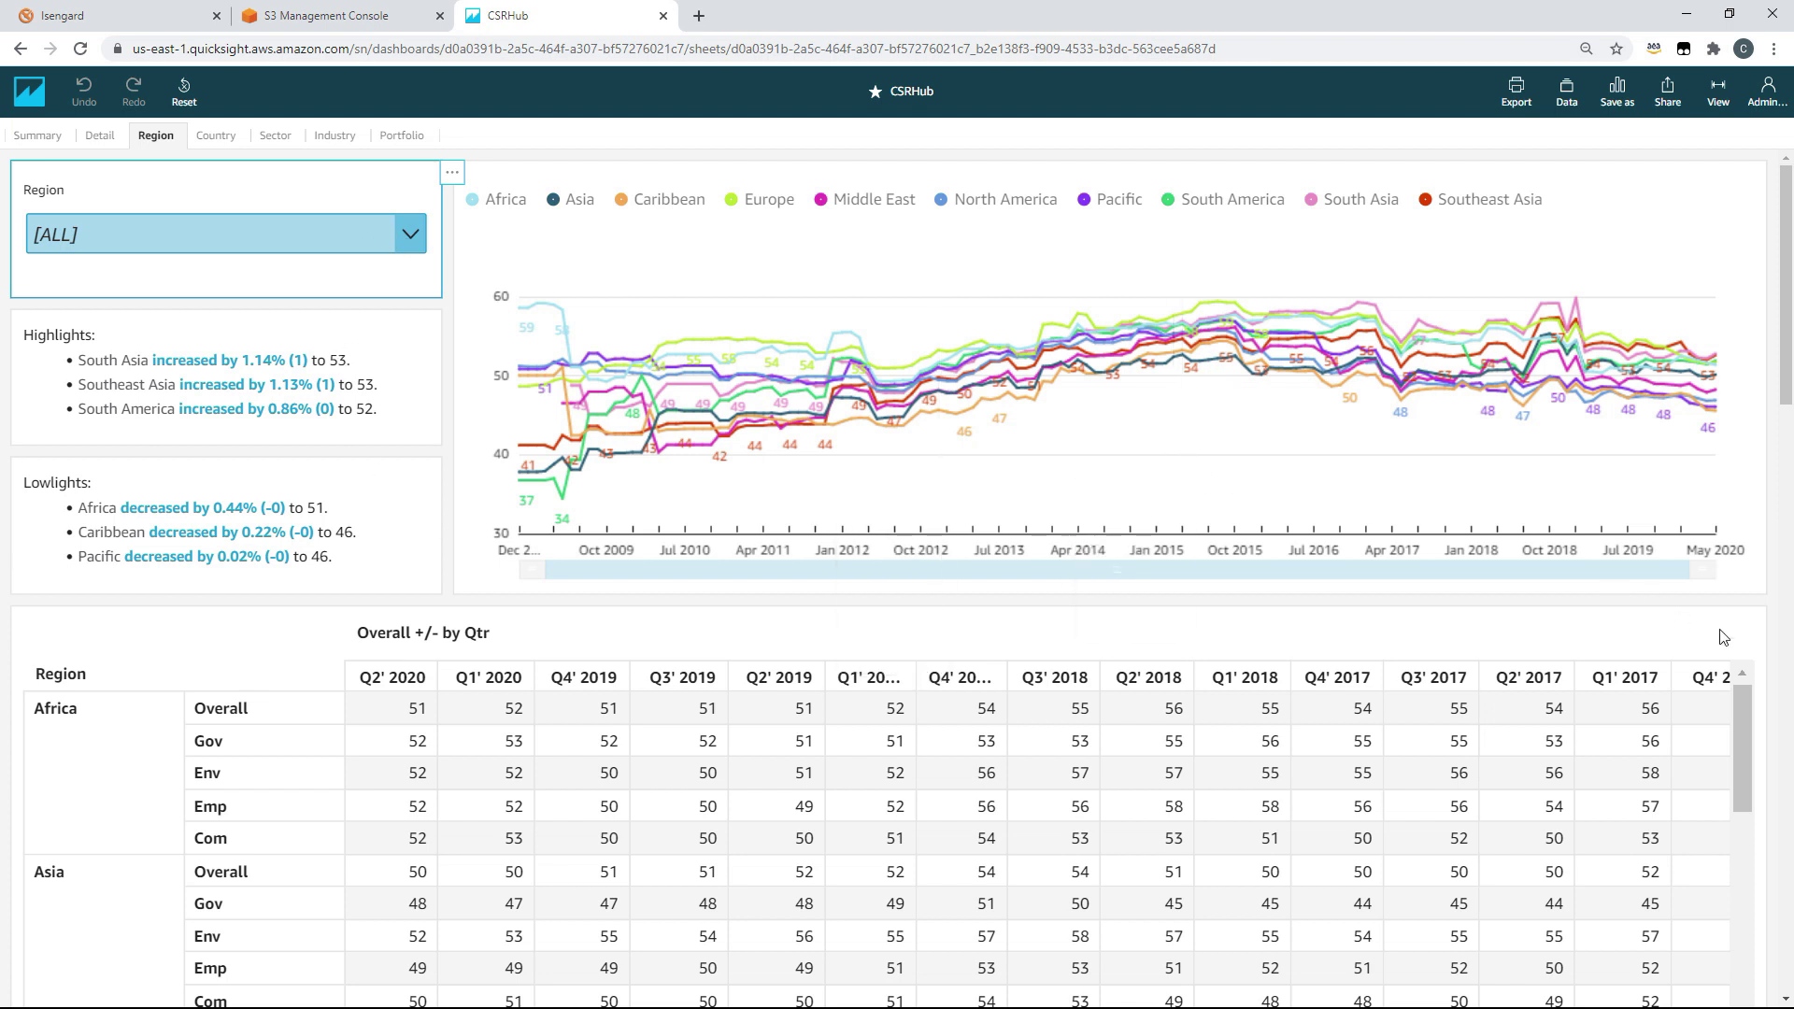
scroll(1766, 652, down, 3)
scroll(1766, 651, down, 5)
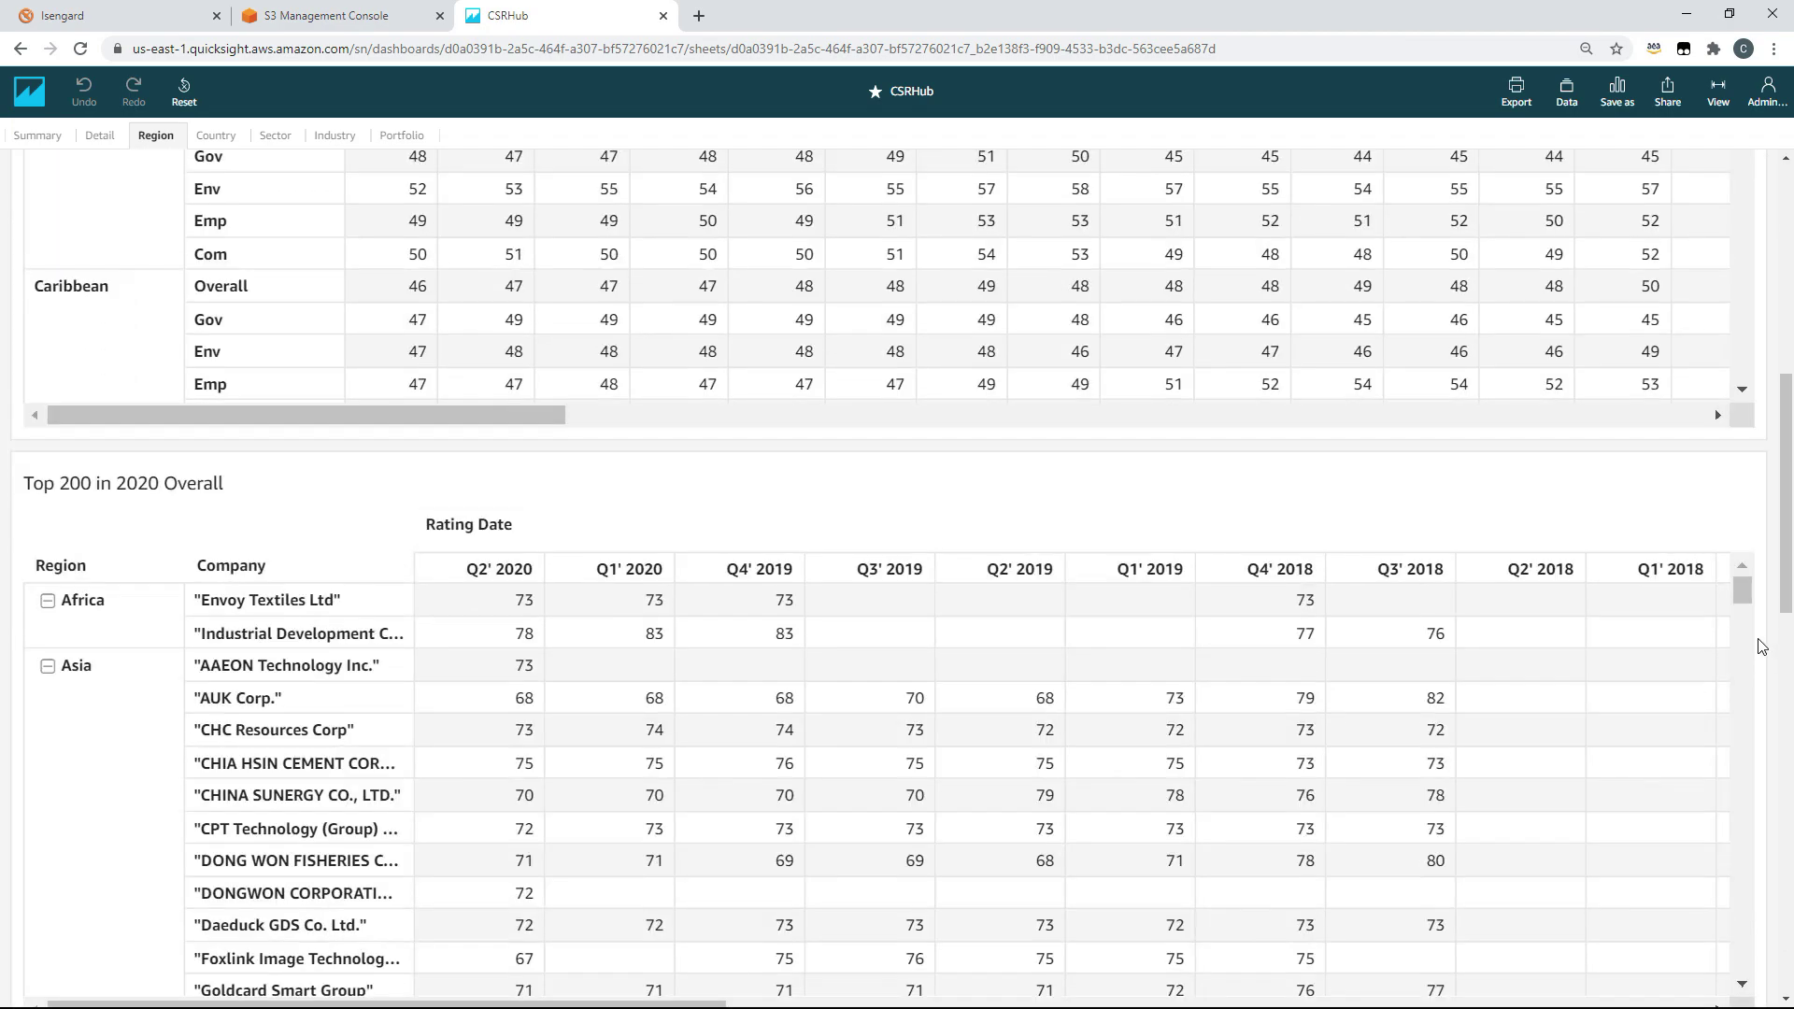
scroll(1760, 646, down, 10)
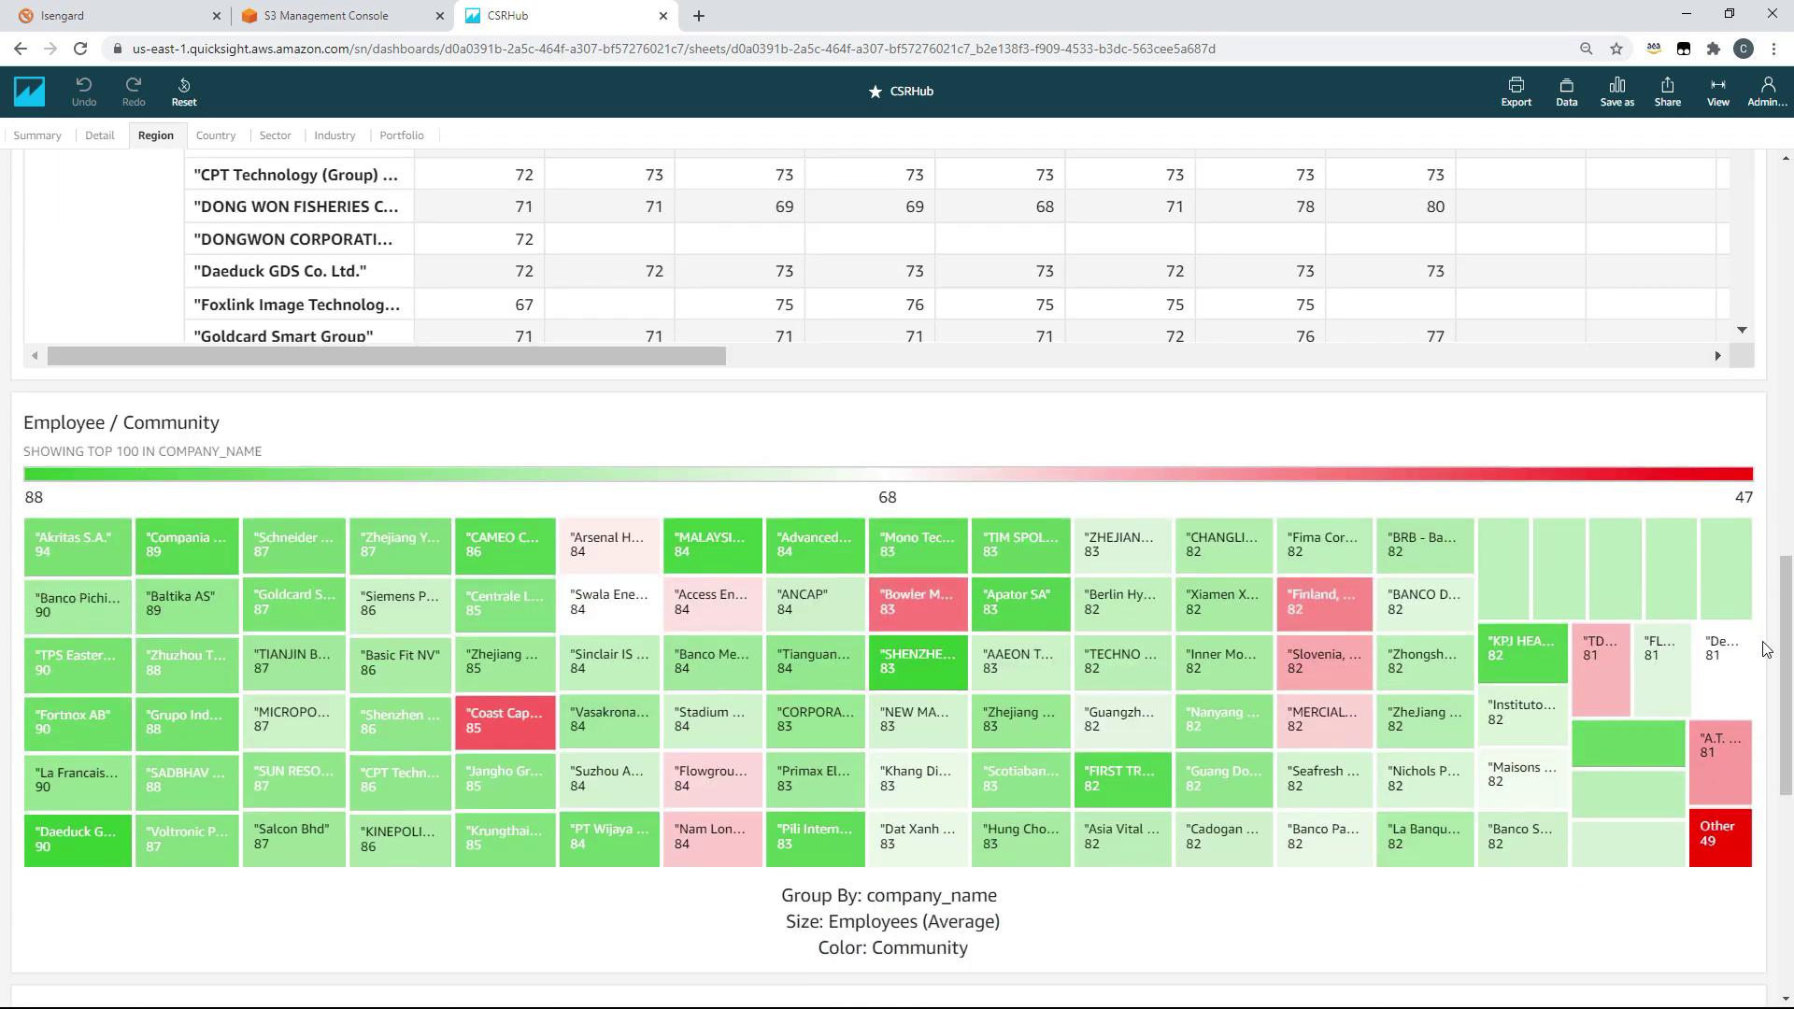
scroll(1765, 649, up, 12)
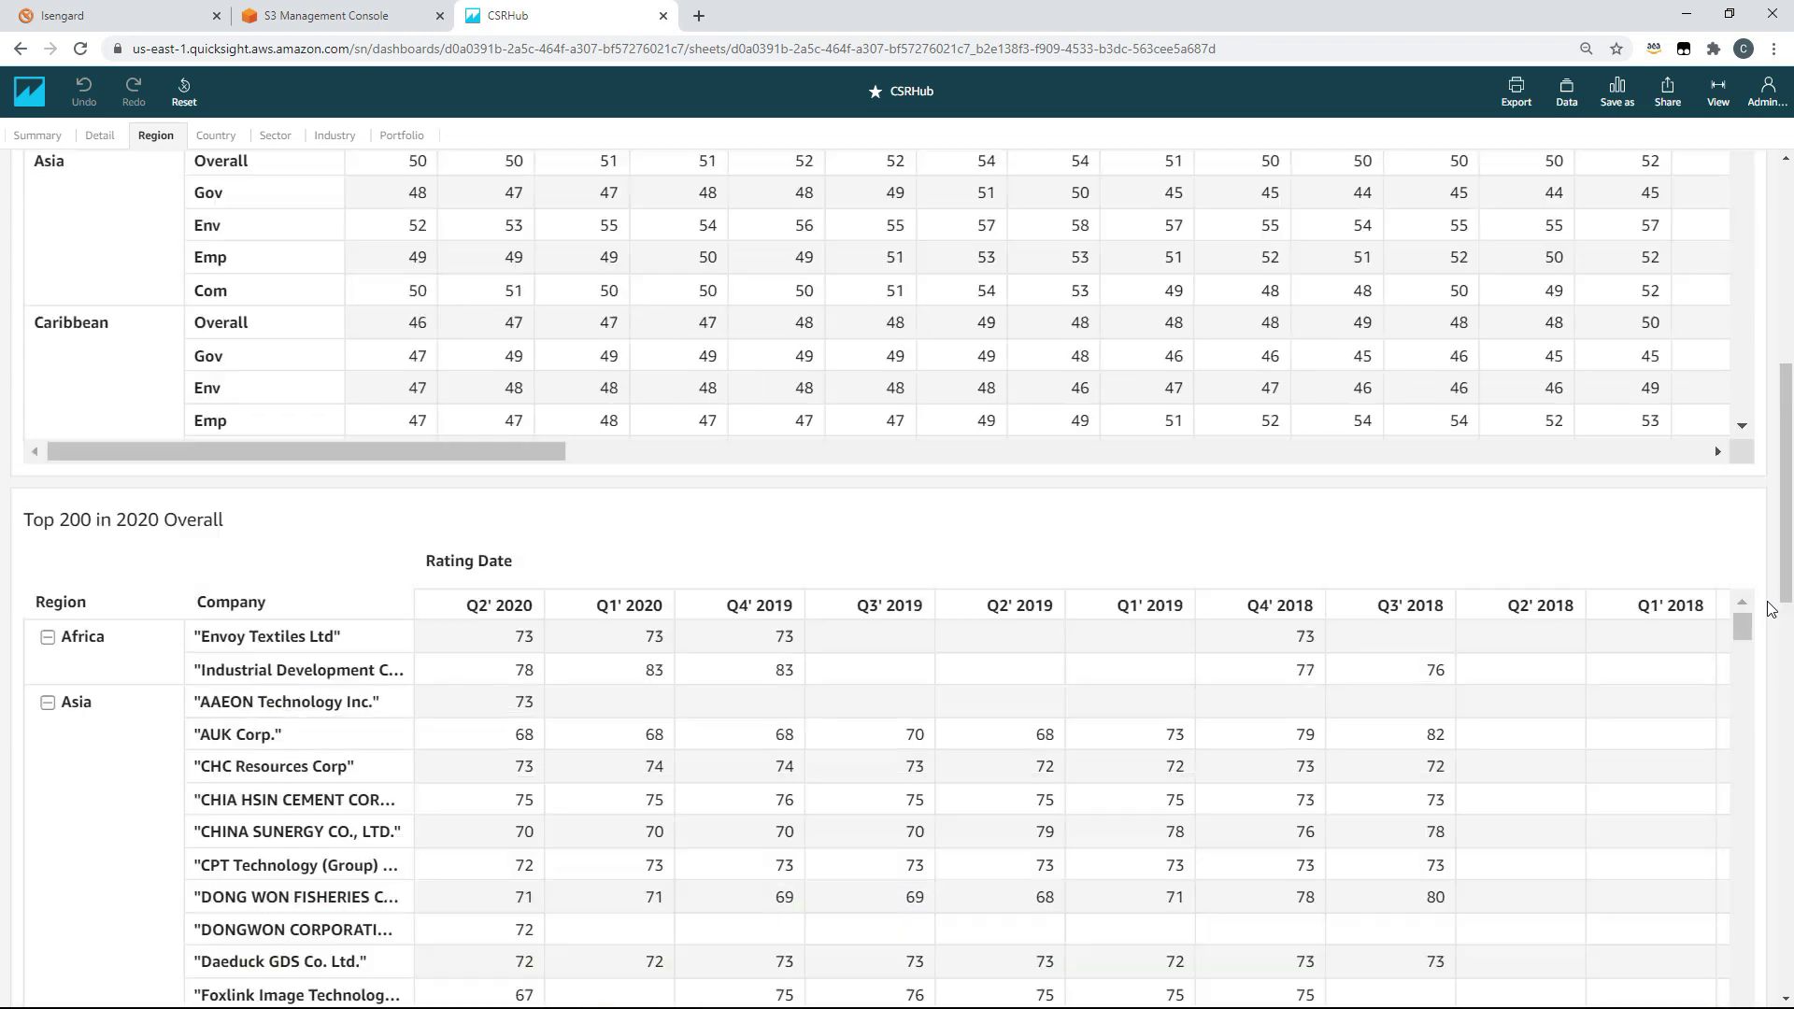
scroll(1772, 607, up, 7)
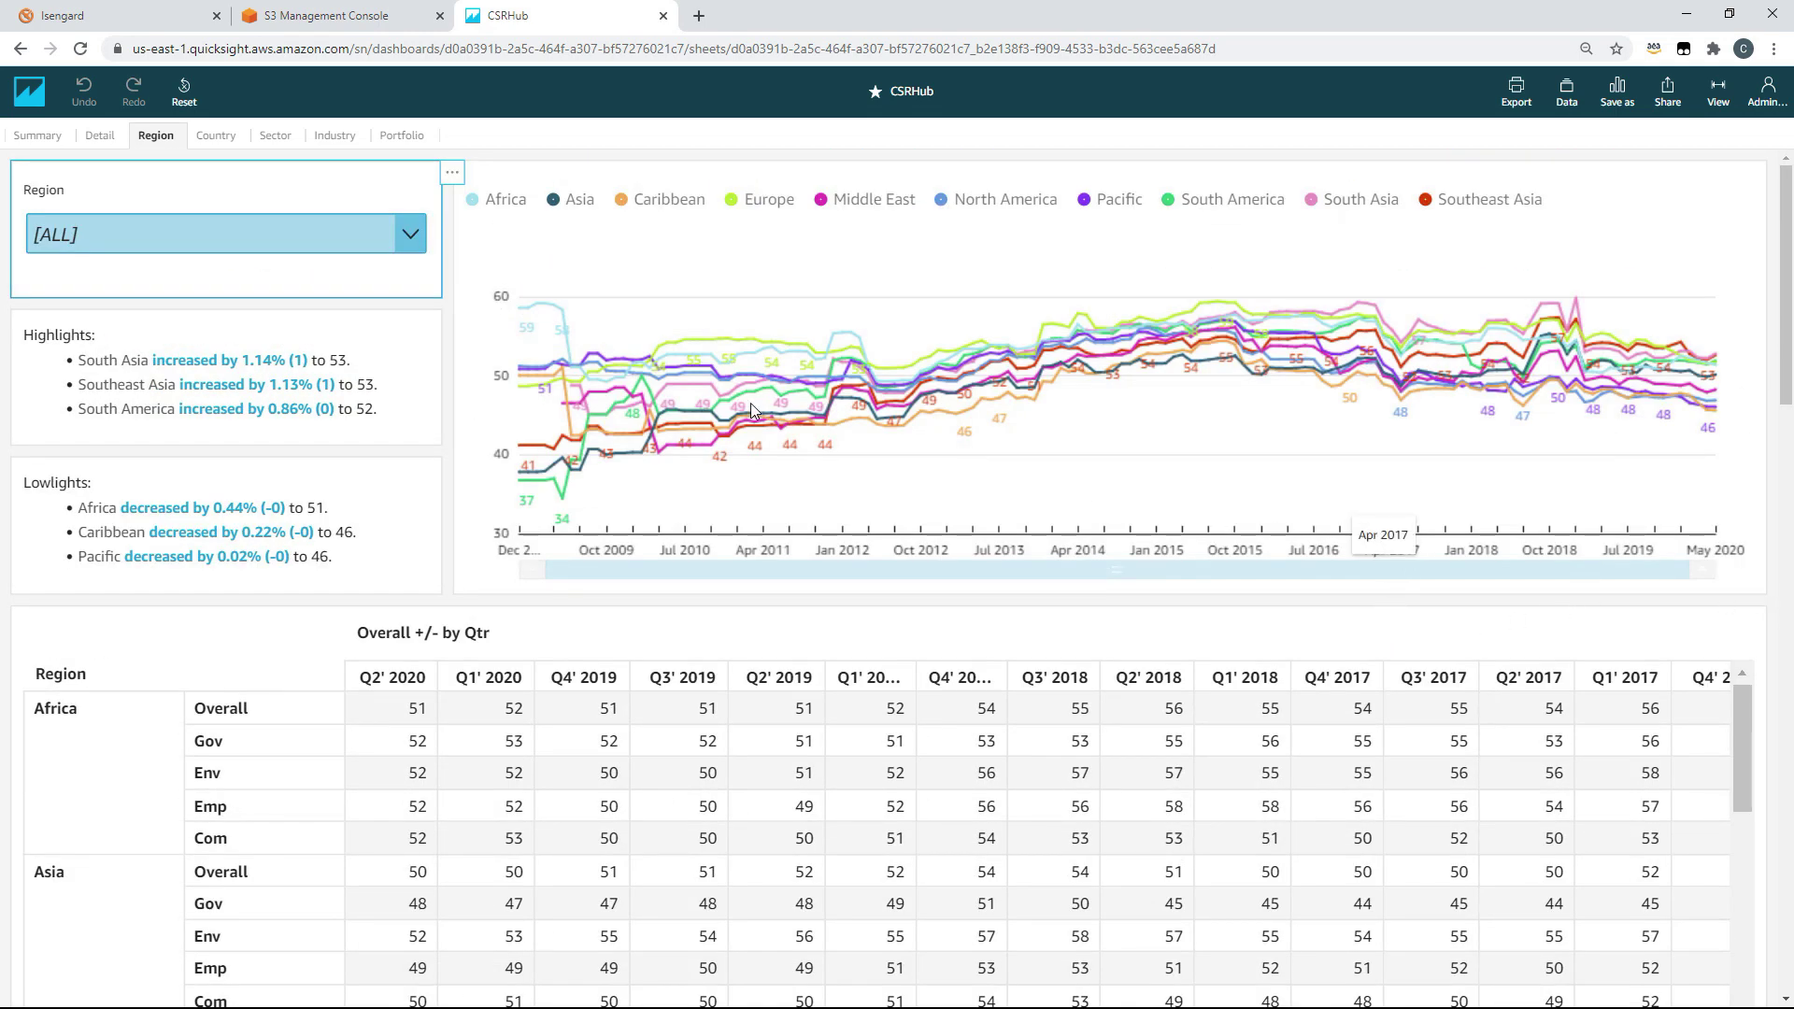
Step: Restrict the Region filter to Europe, North America, South America and South Asia
click(393, 239)
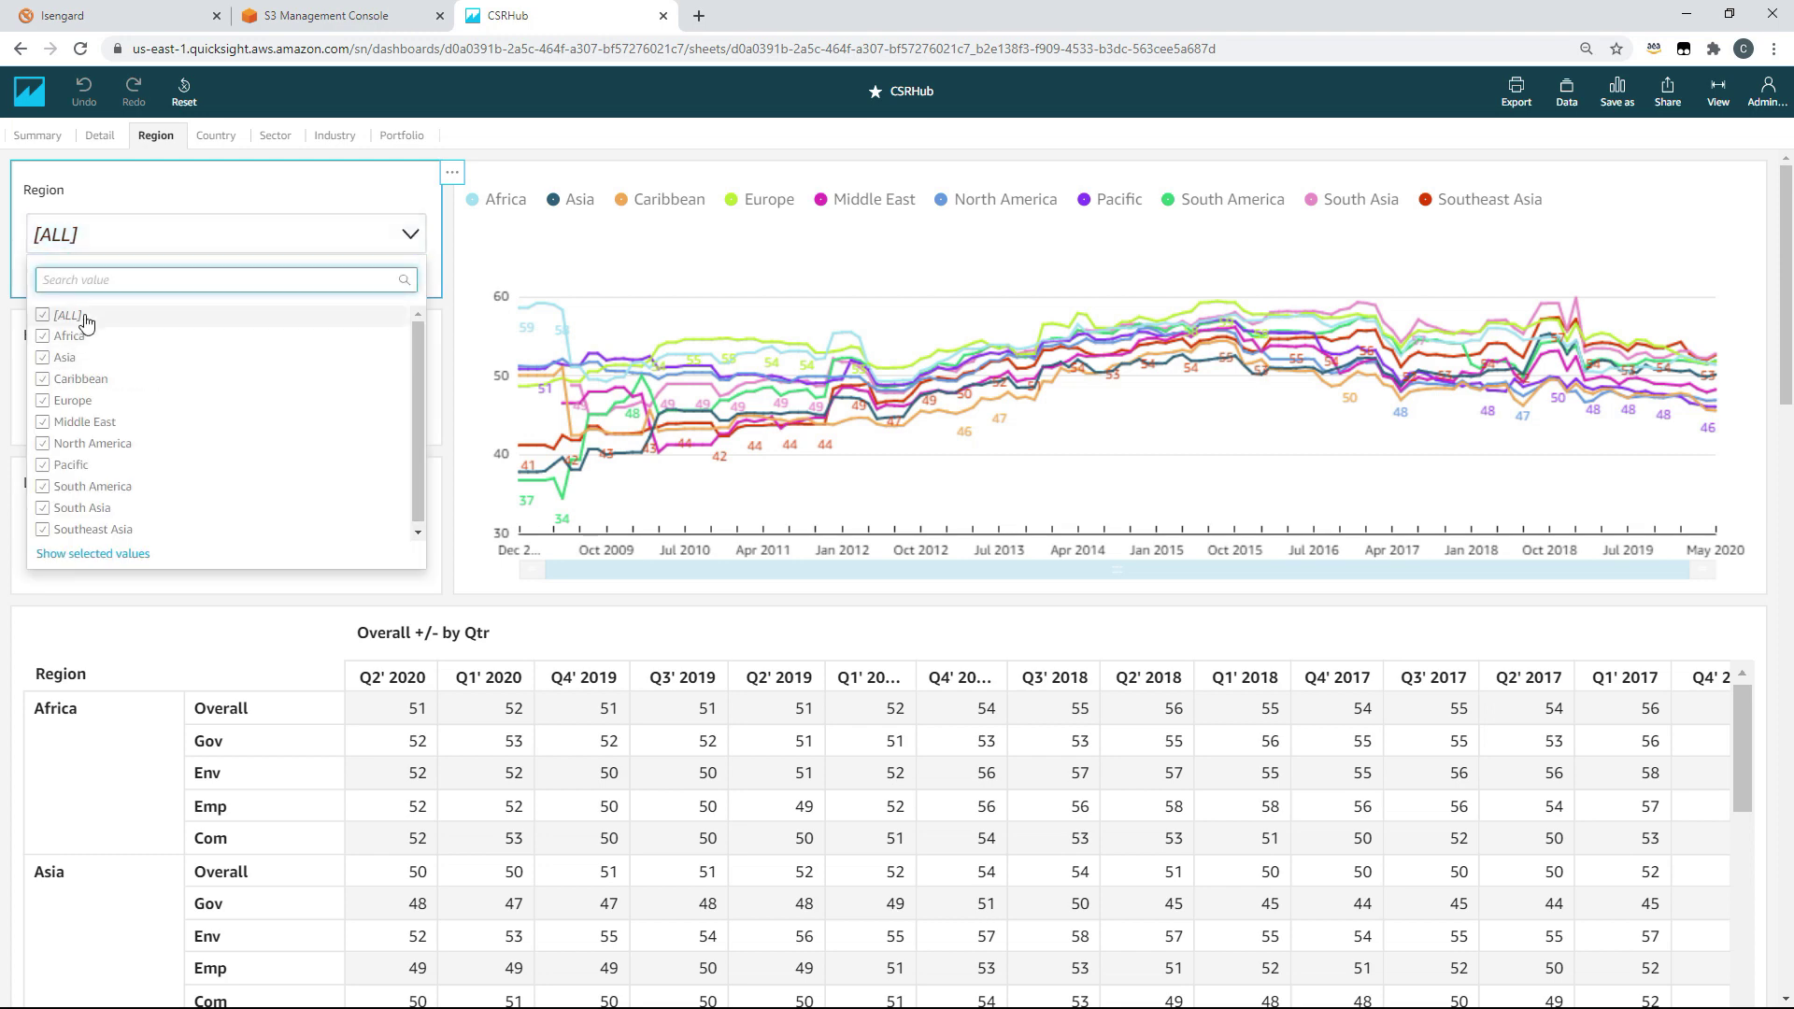
click(44, 319)
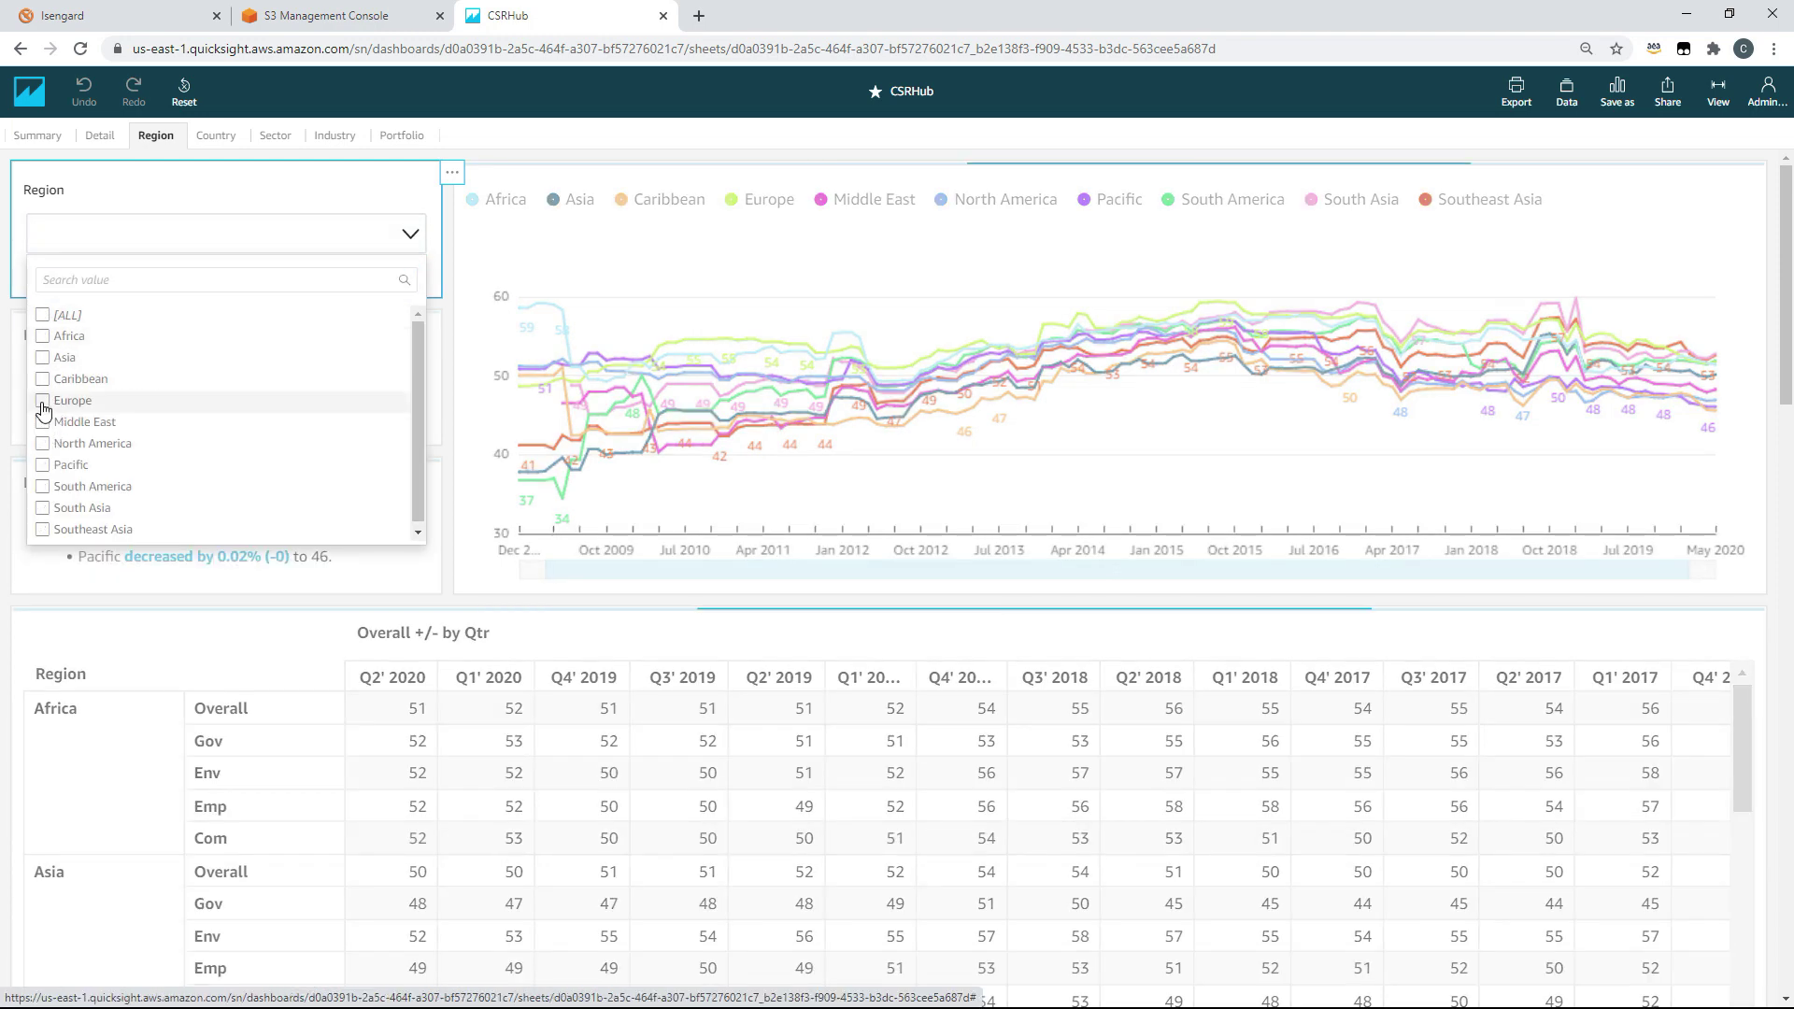
click(43, 399)
click(45, 443)
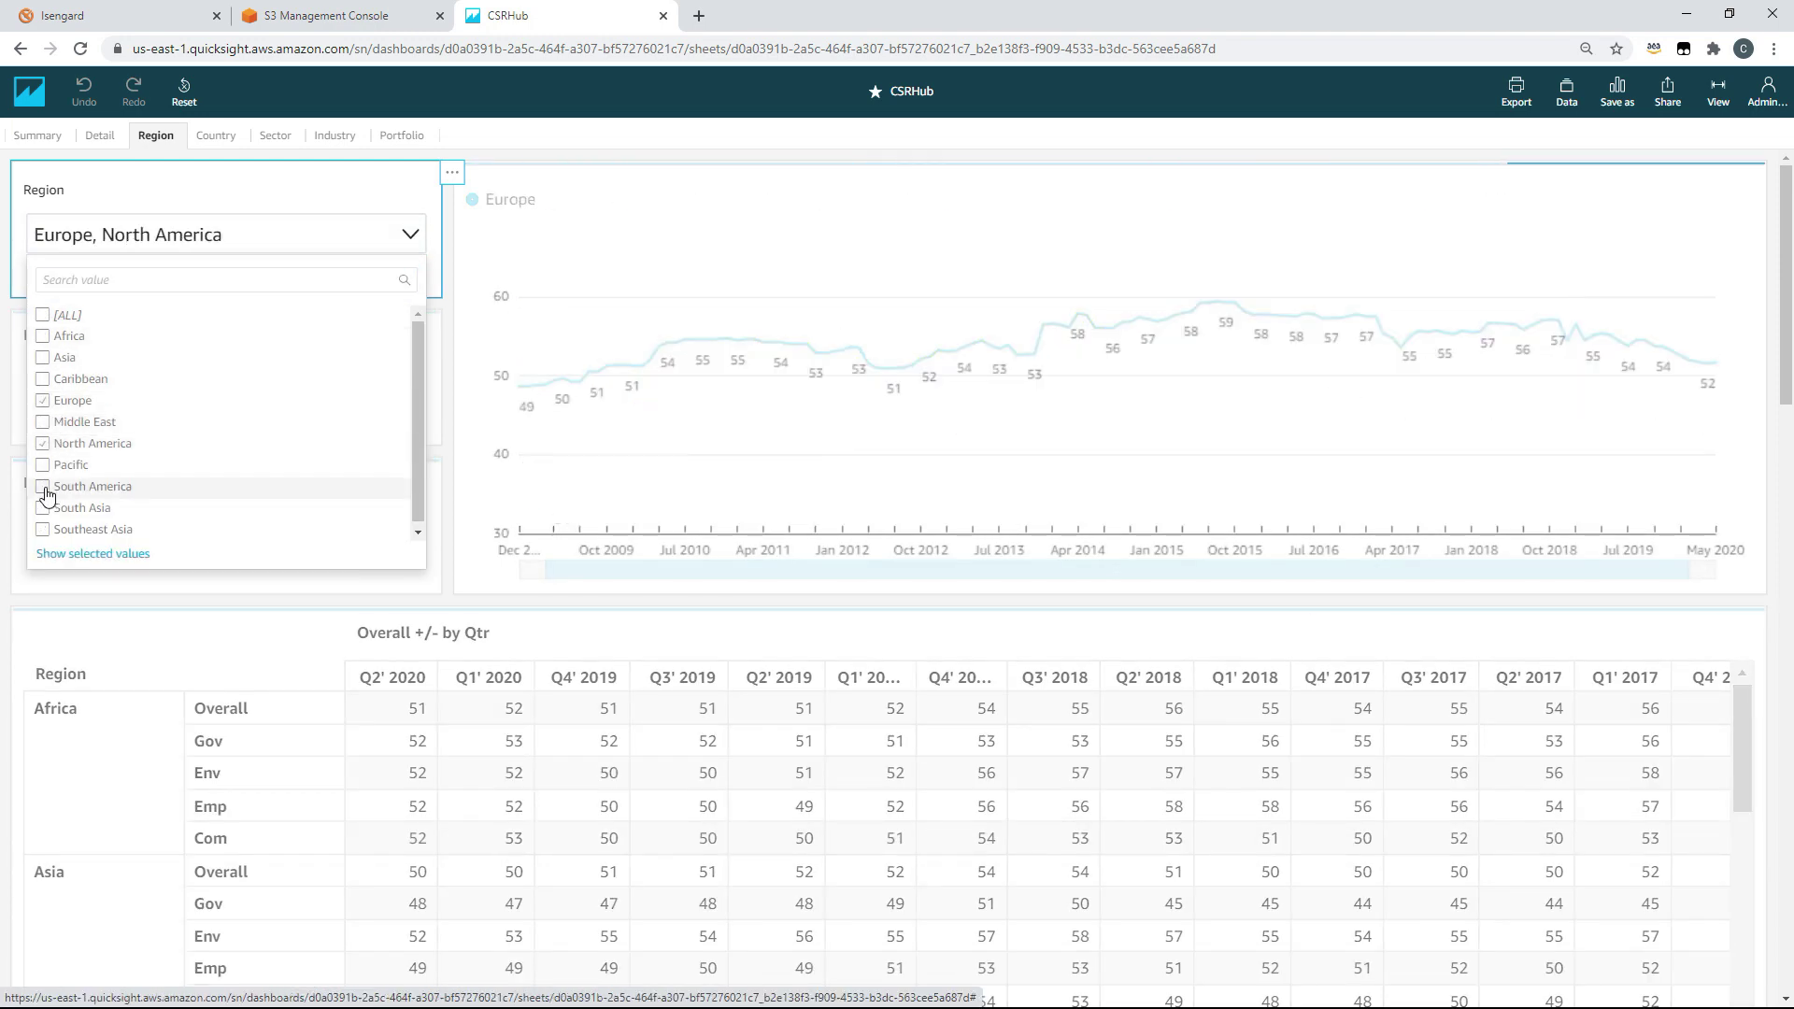
click(49, 489)
click(42, 508)
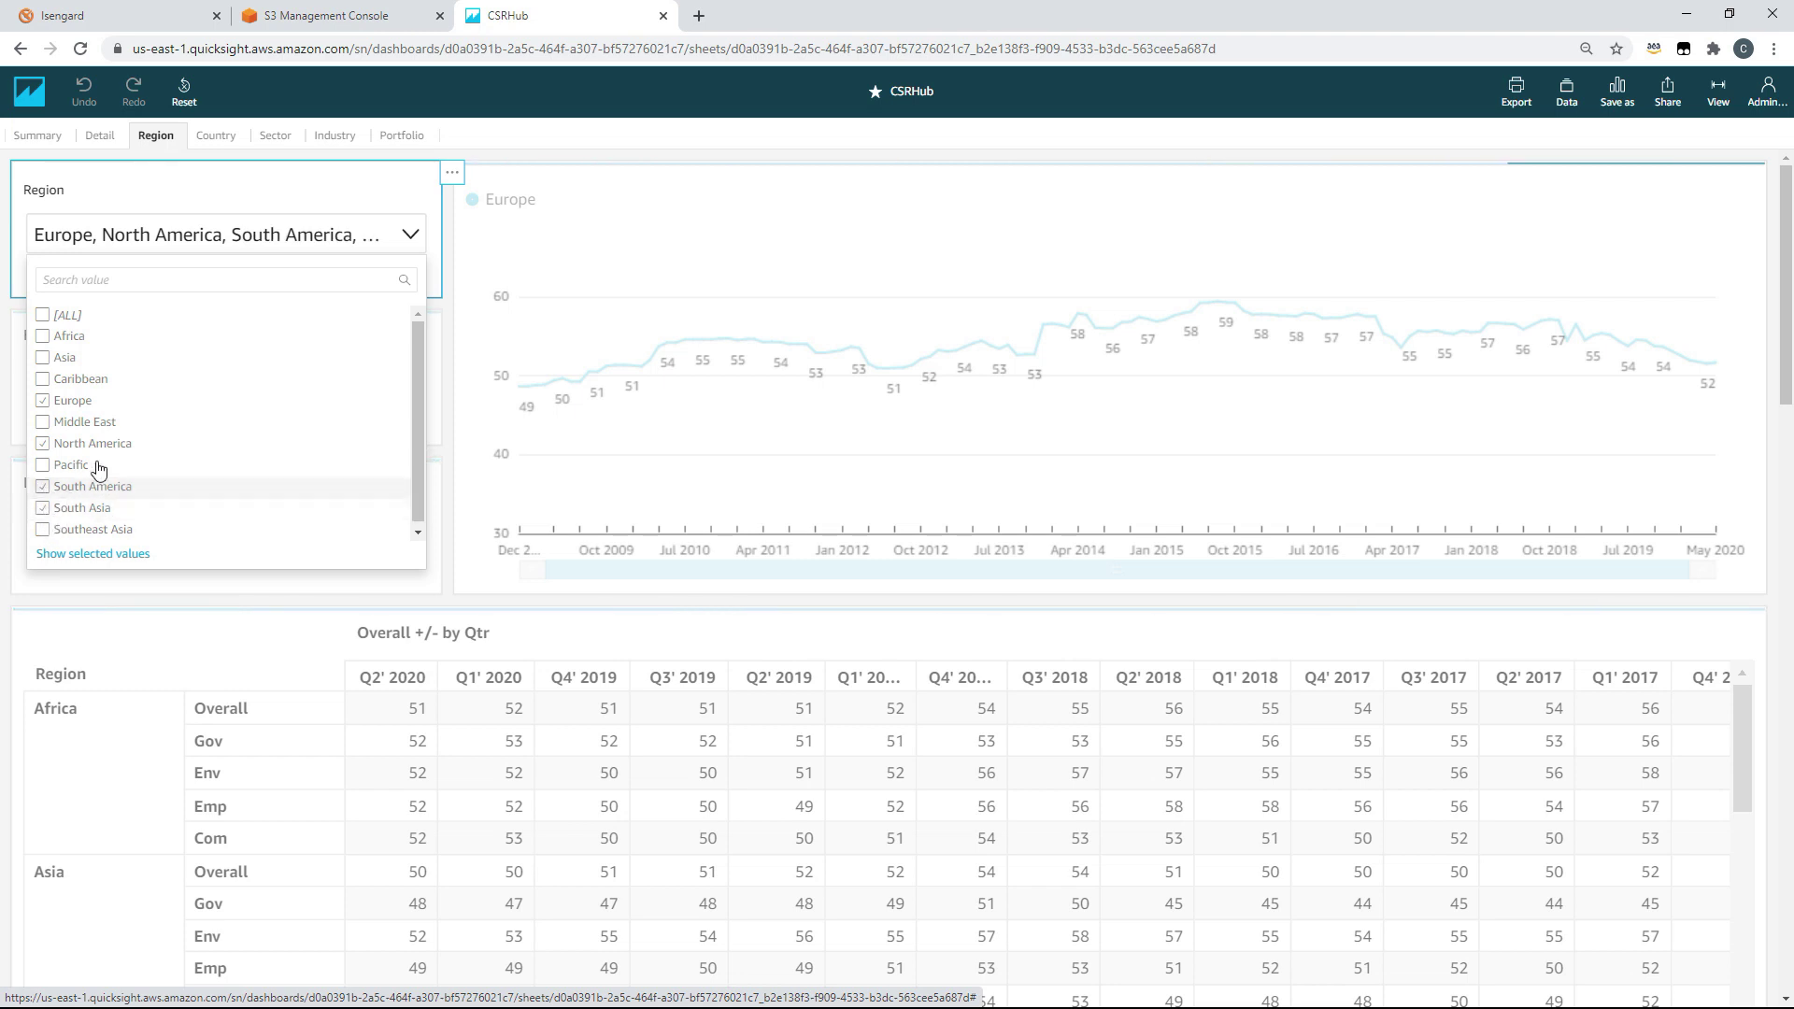
click(481, 239)
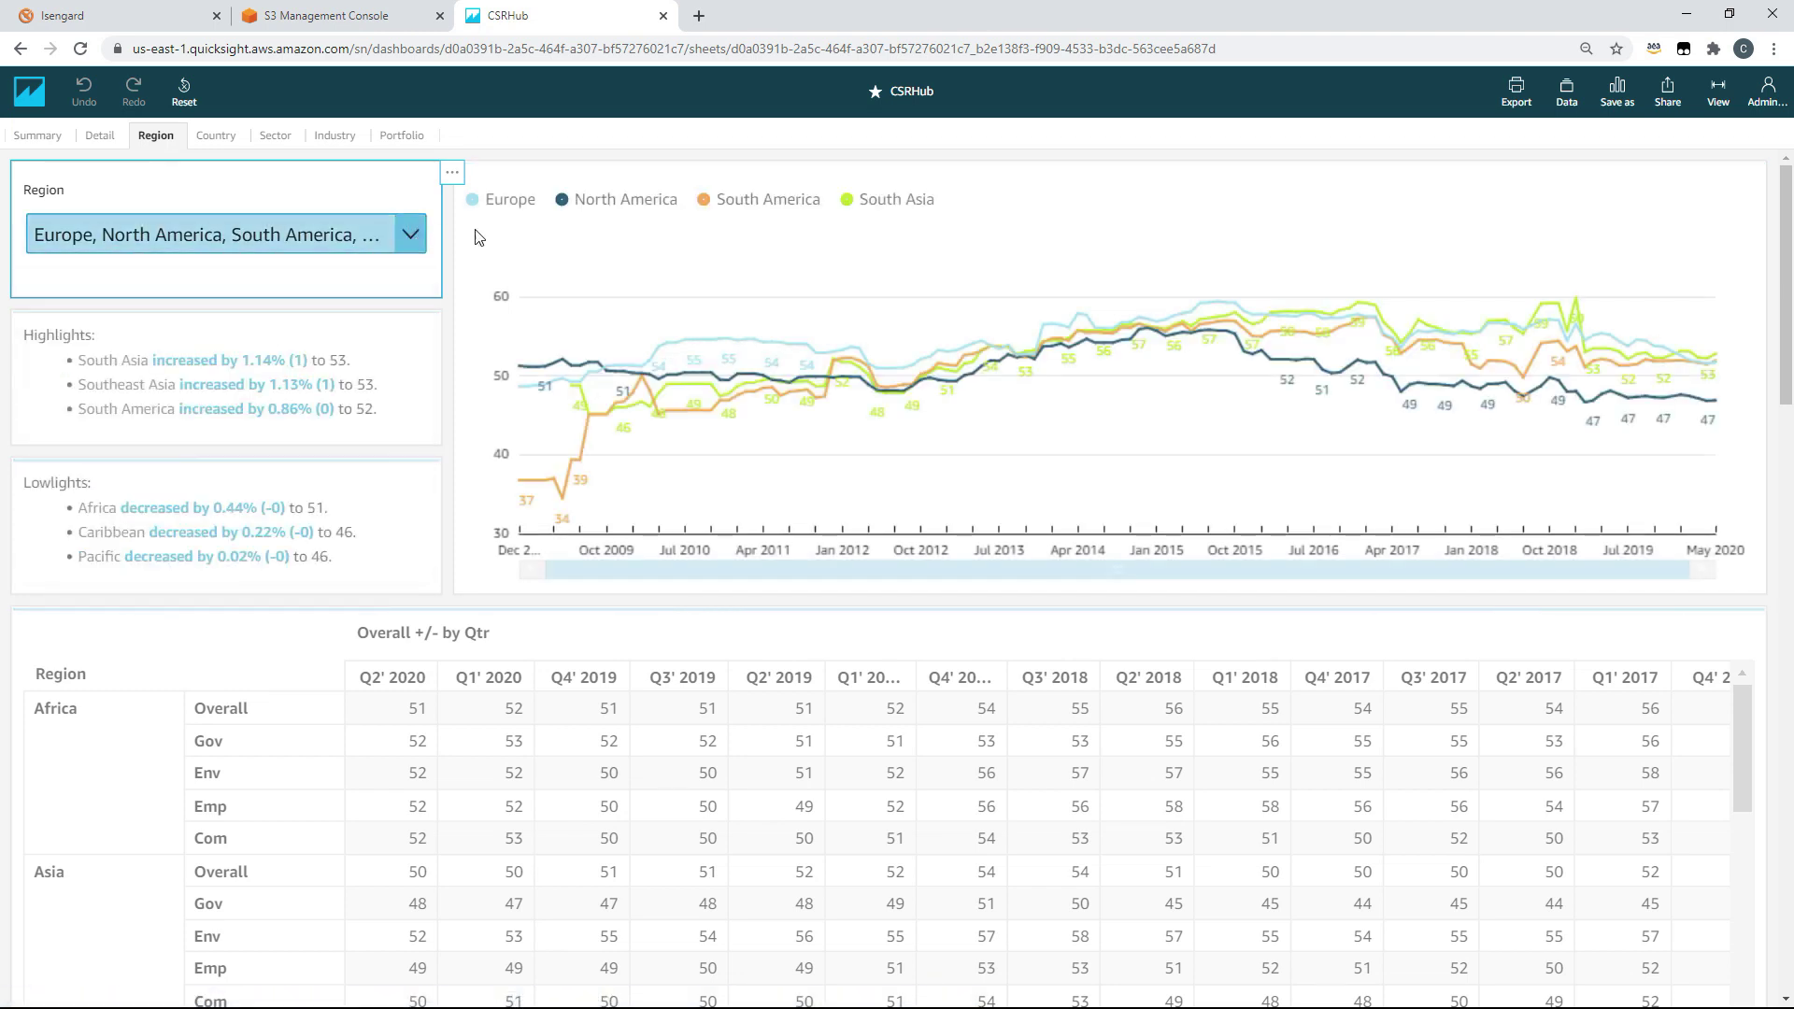
mouse_move(1302, 500)
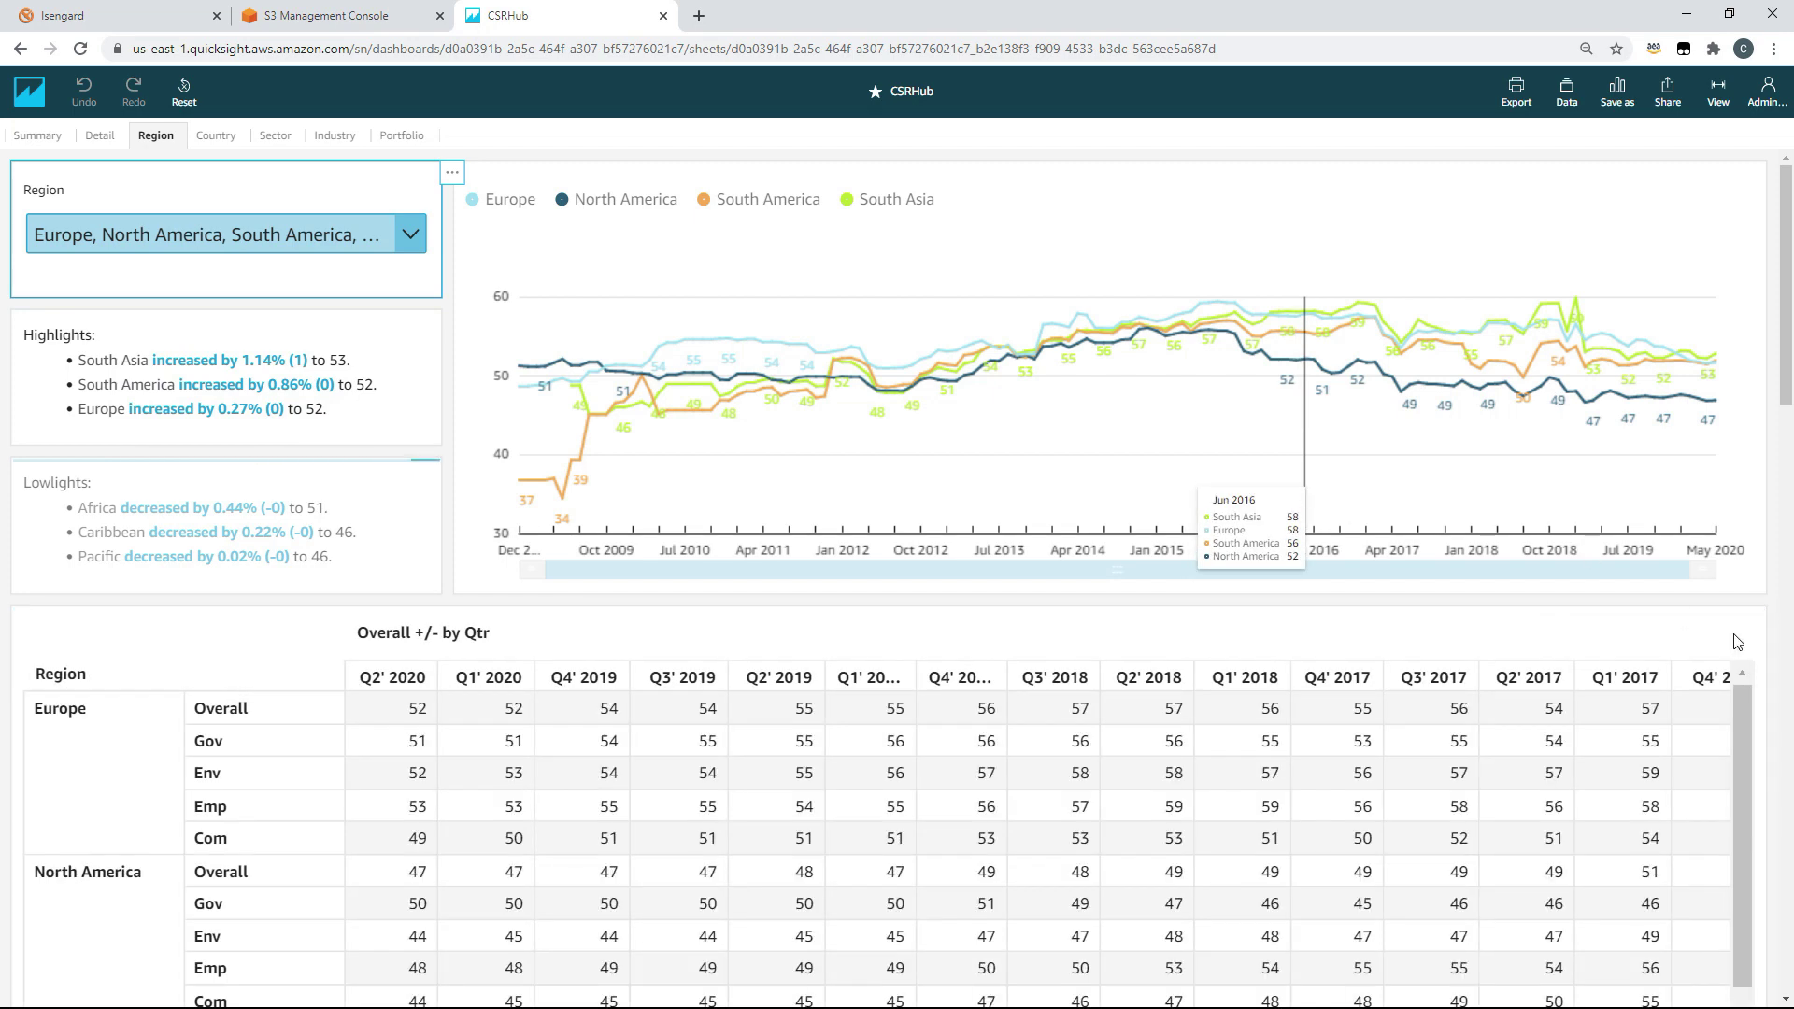
scroll(1756, 625, down, 4)
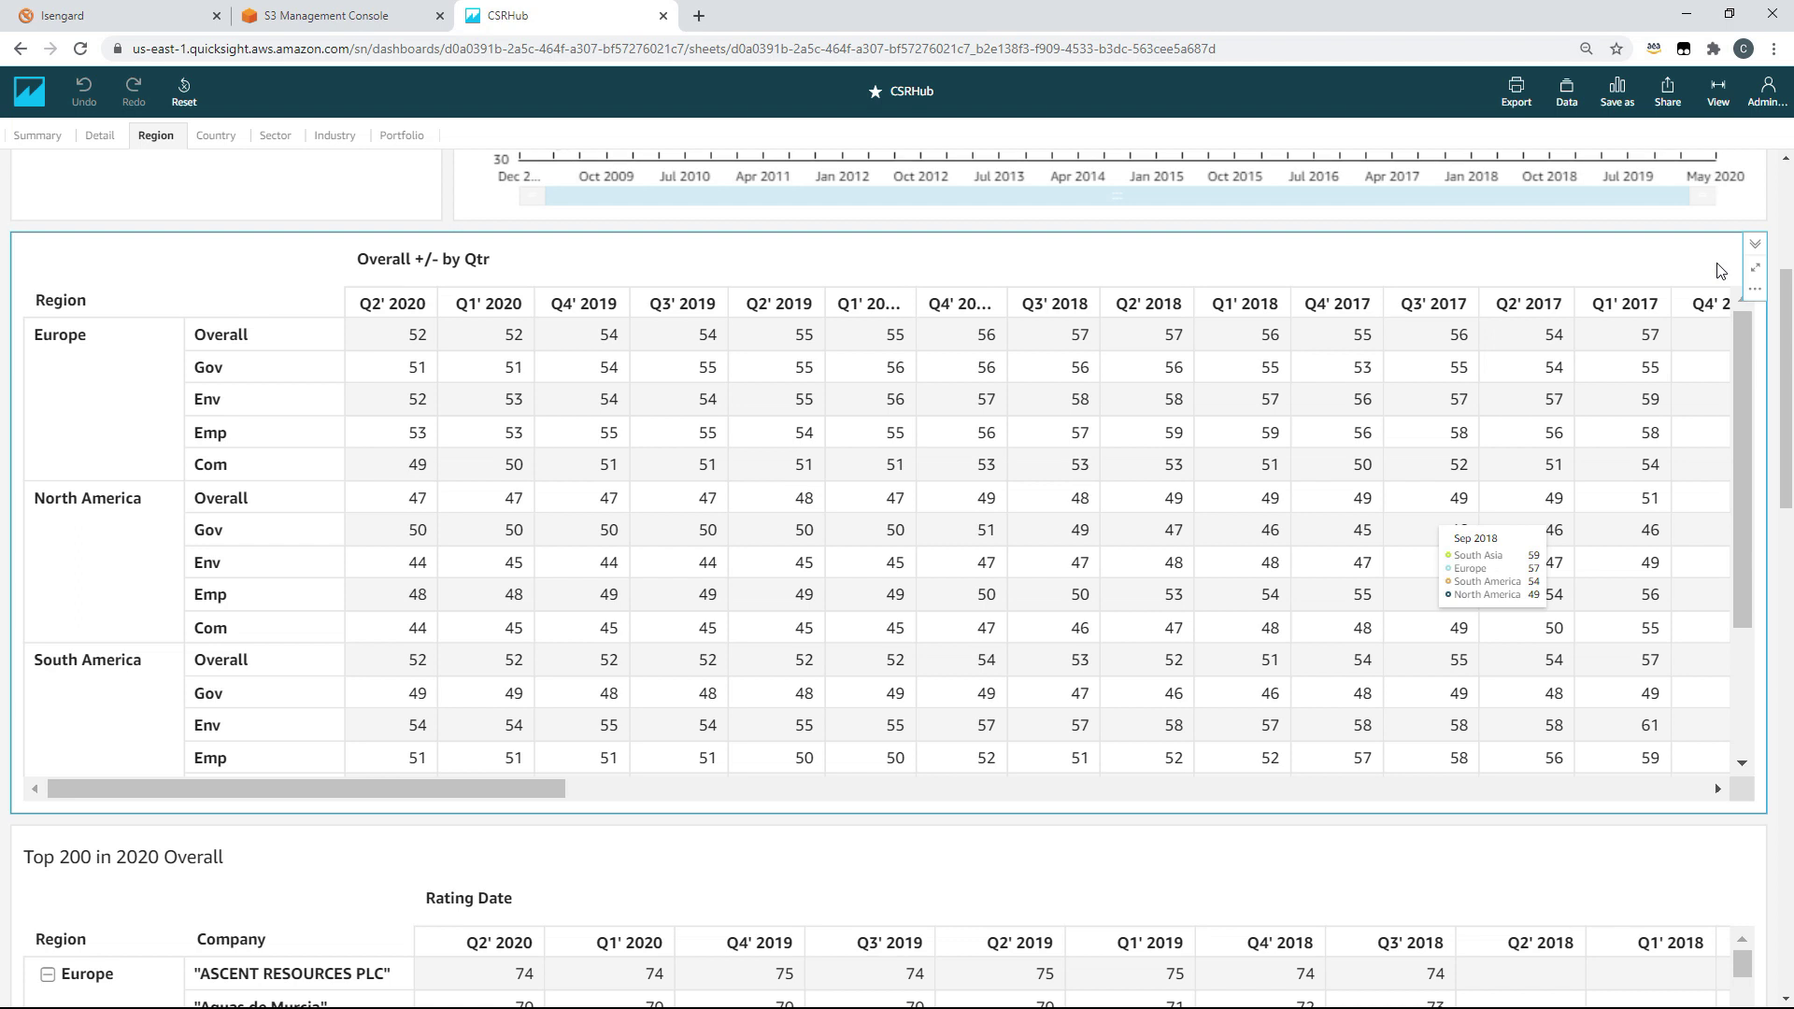
Step: Show the Overall +/- by Qtr table's Hide +/- buttons, Export to CSV and Export to Excel options
click(1754, 292)
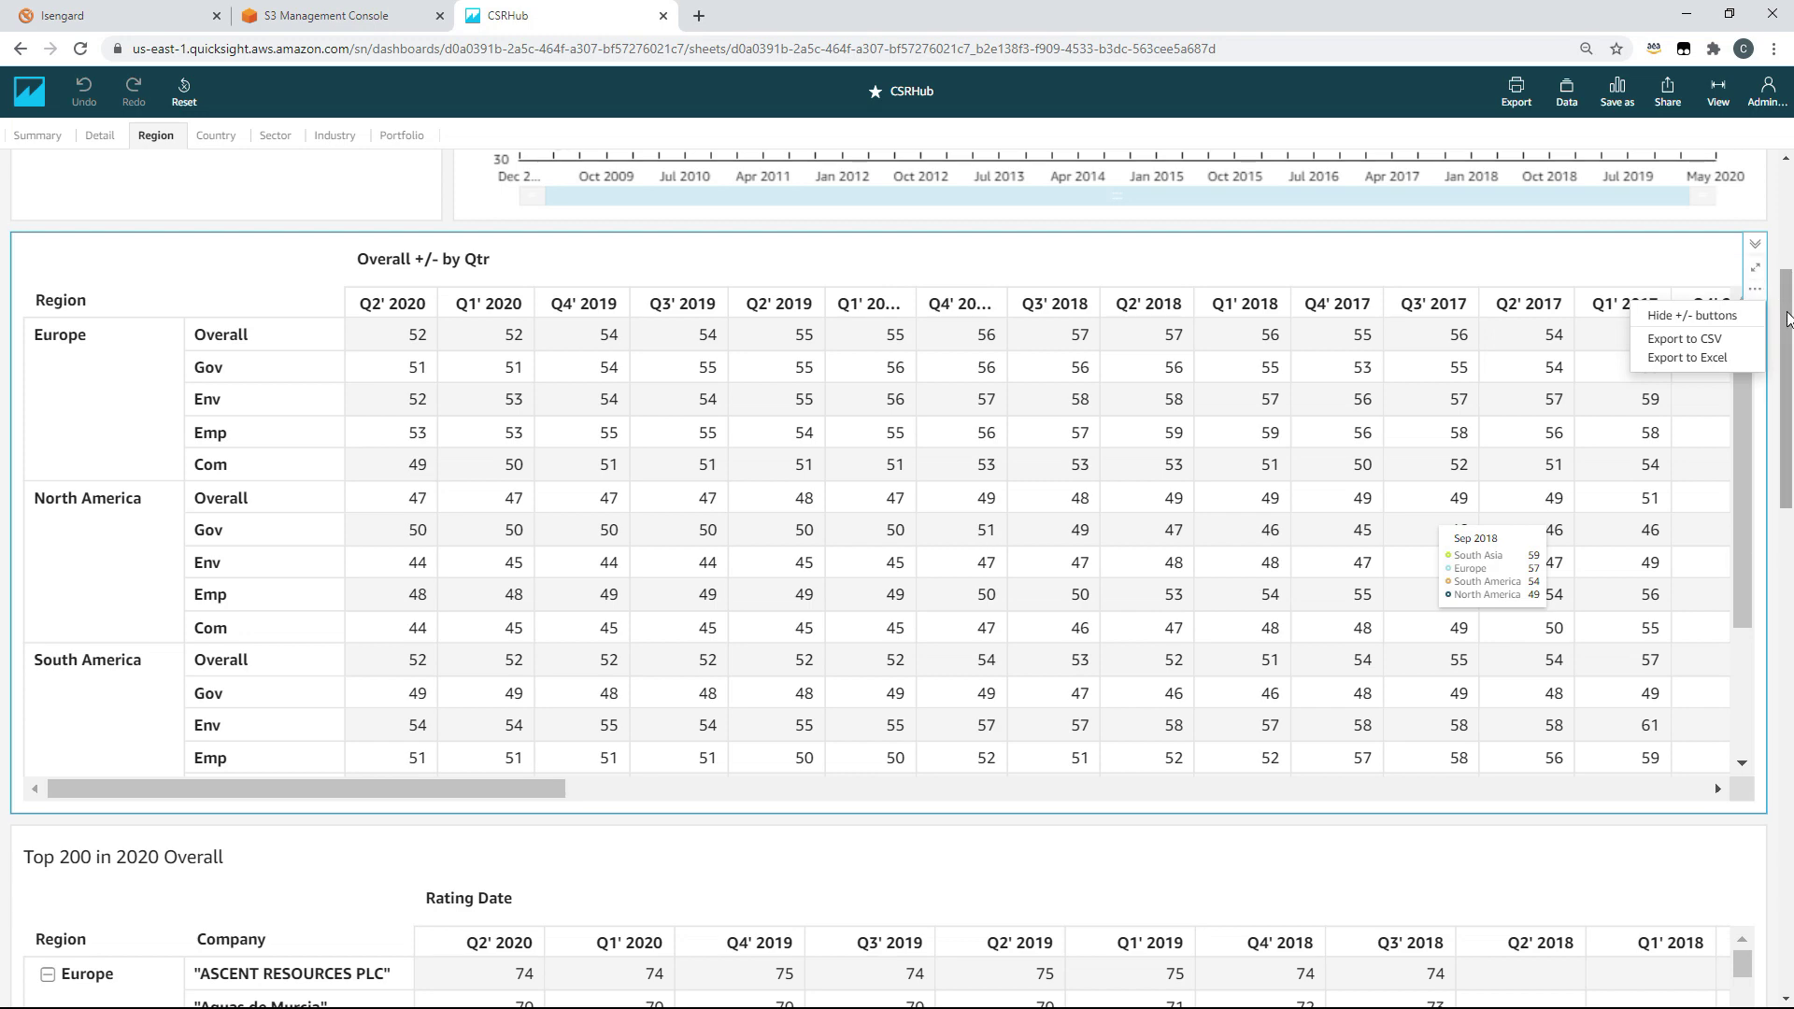
scroll(1786, 355, down, 1)
scroll(1786, 355, down, 7)
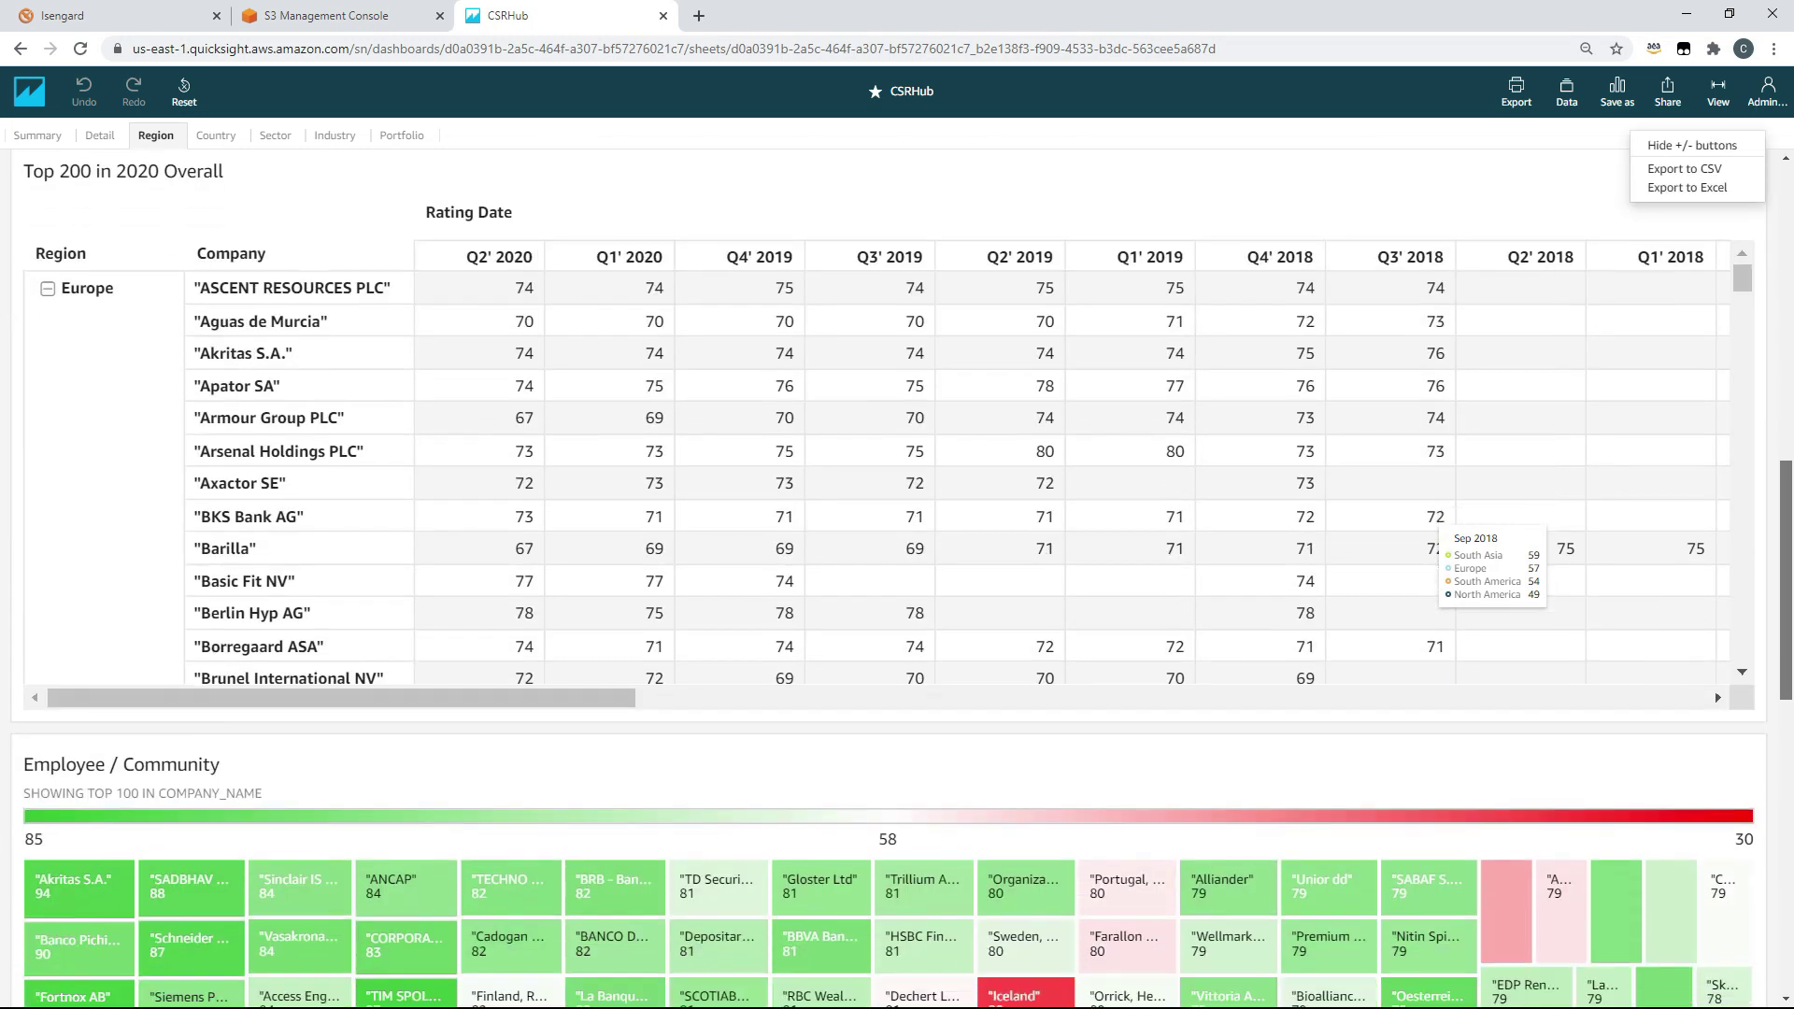
scroll(1766, 452, up, 1)
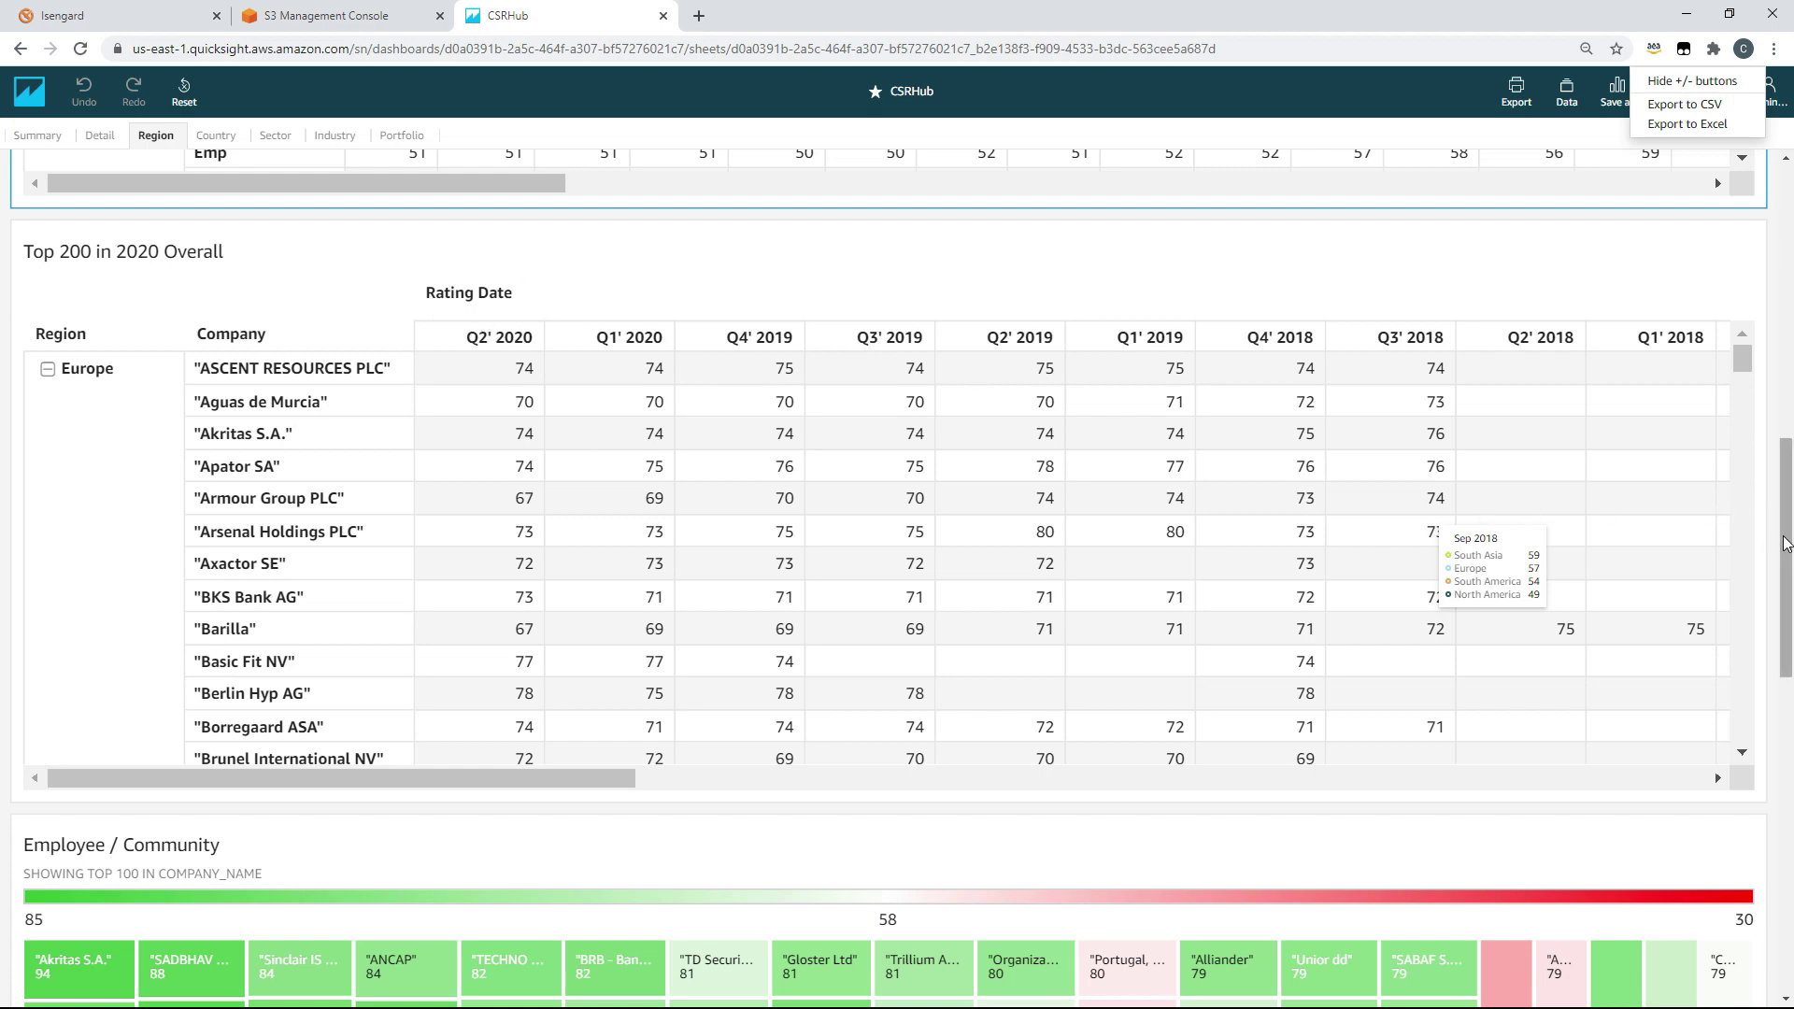
drag(1785, 564, 1765, 767)
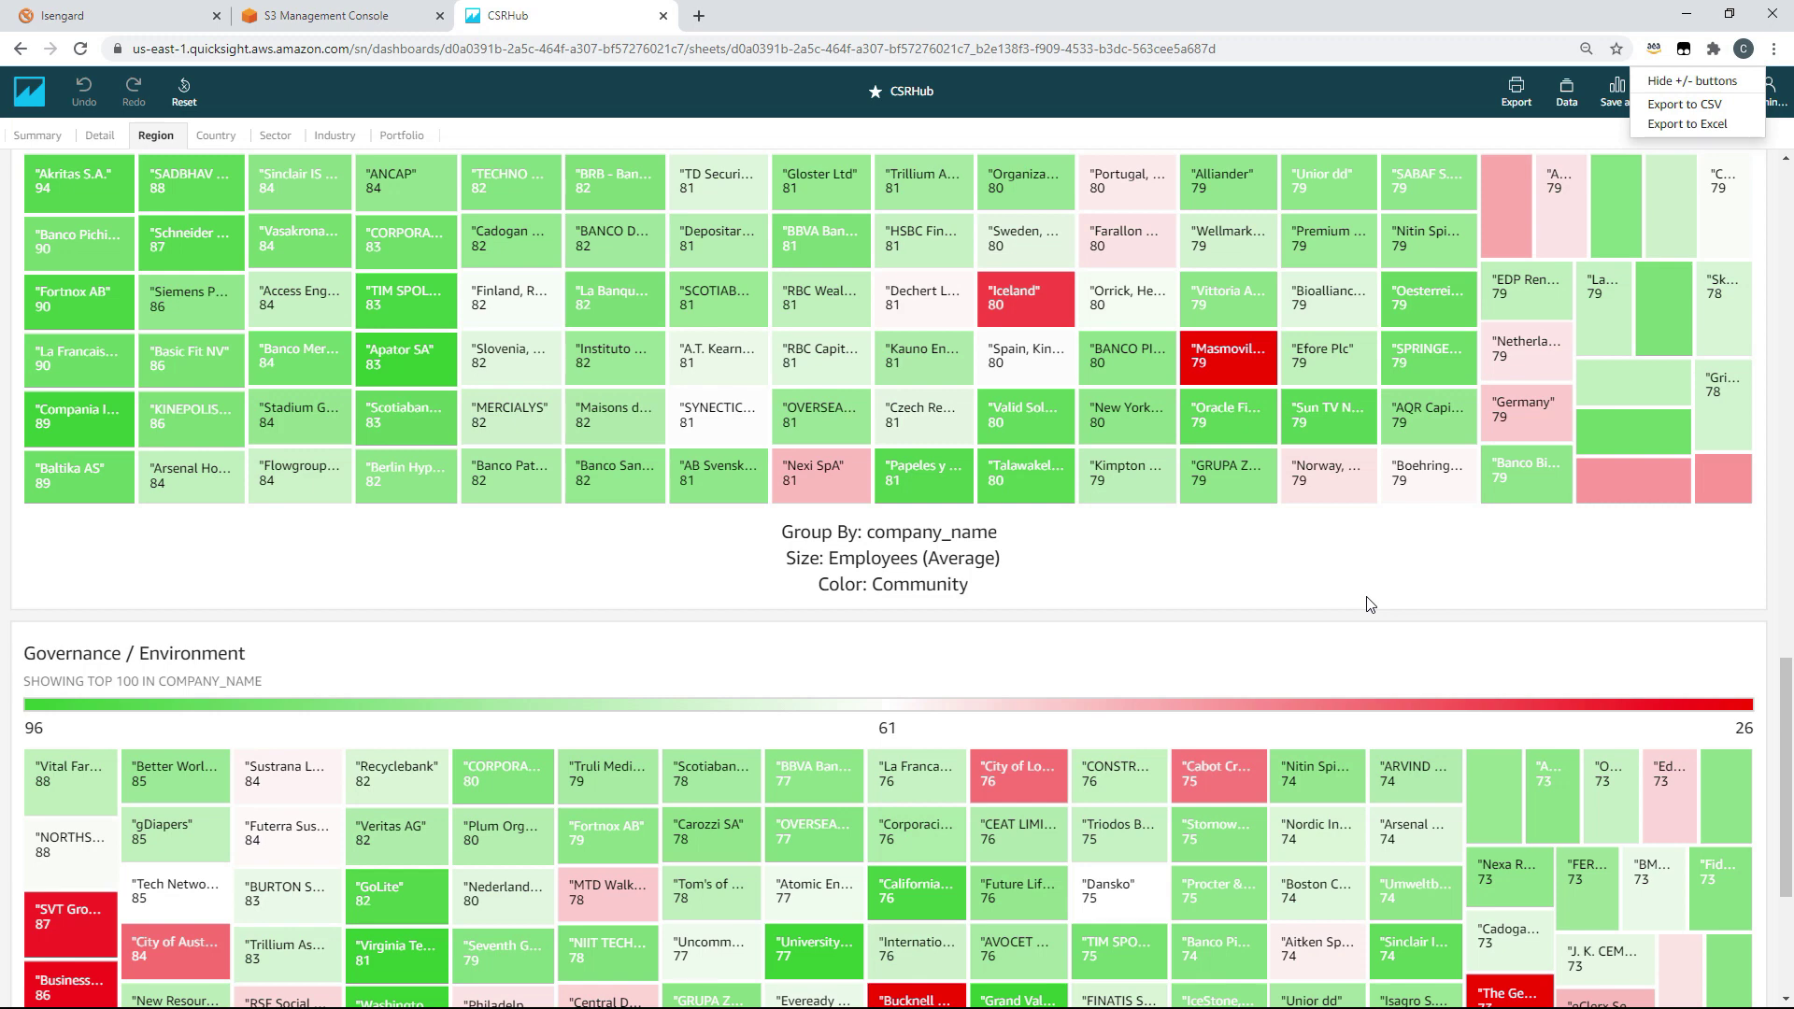
scroll(1294, 595, down, 2)
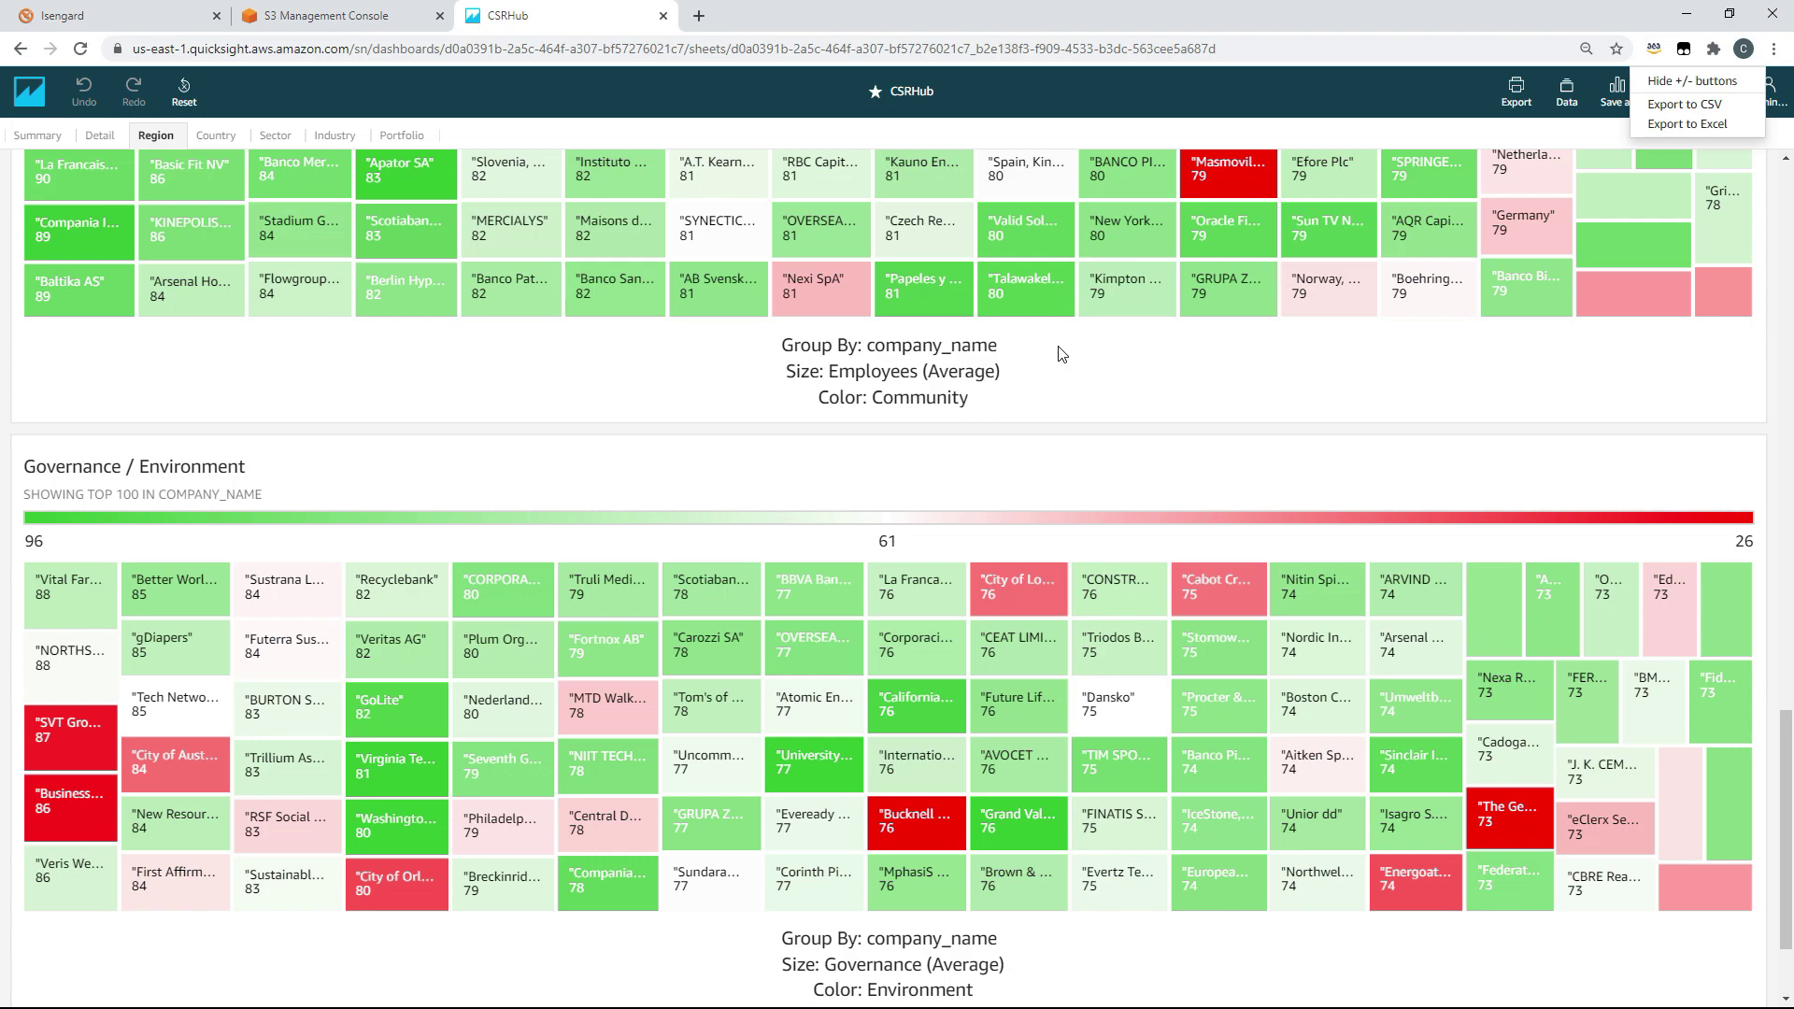
scroll(1061, 354, up, 10)
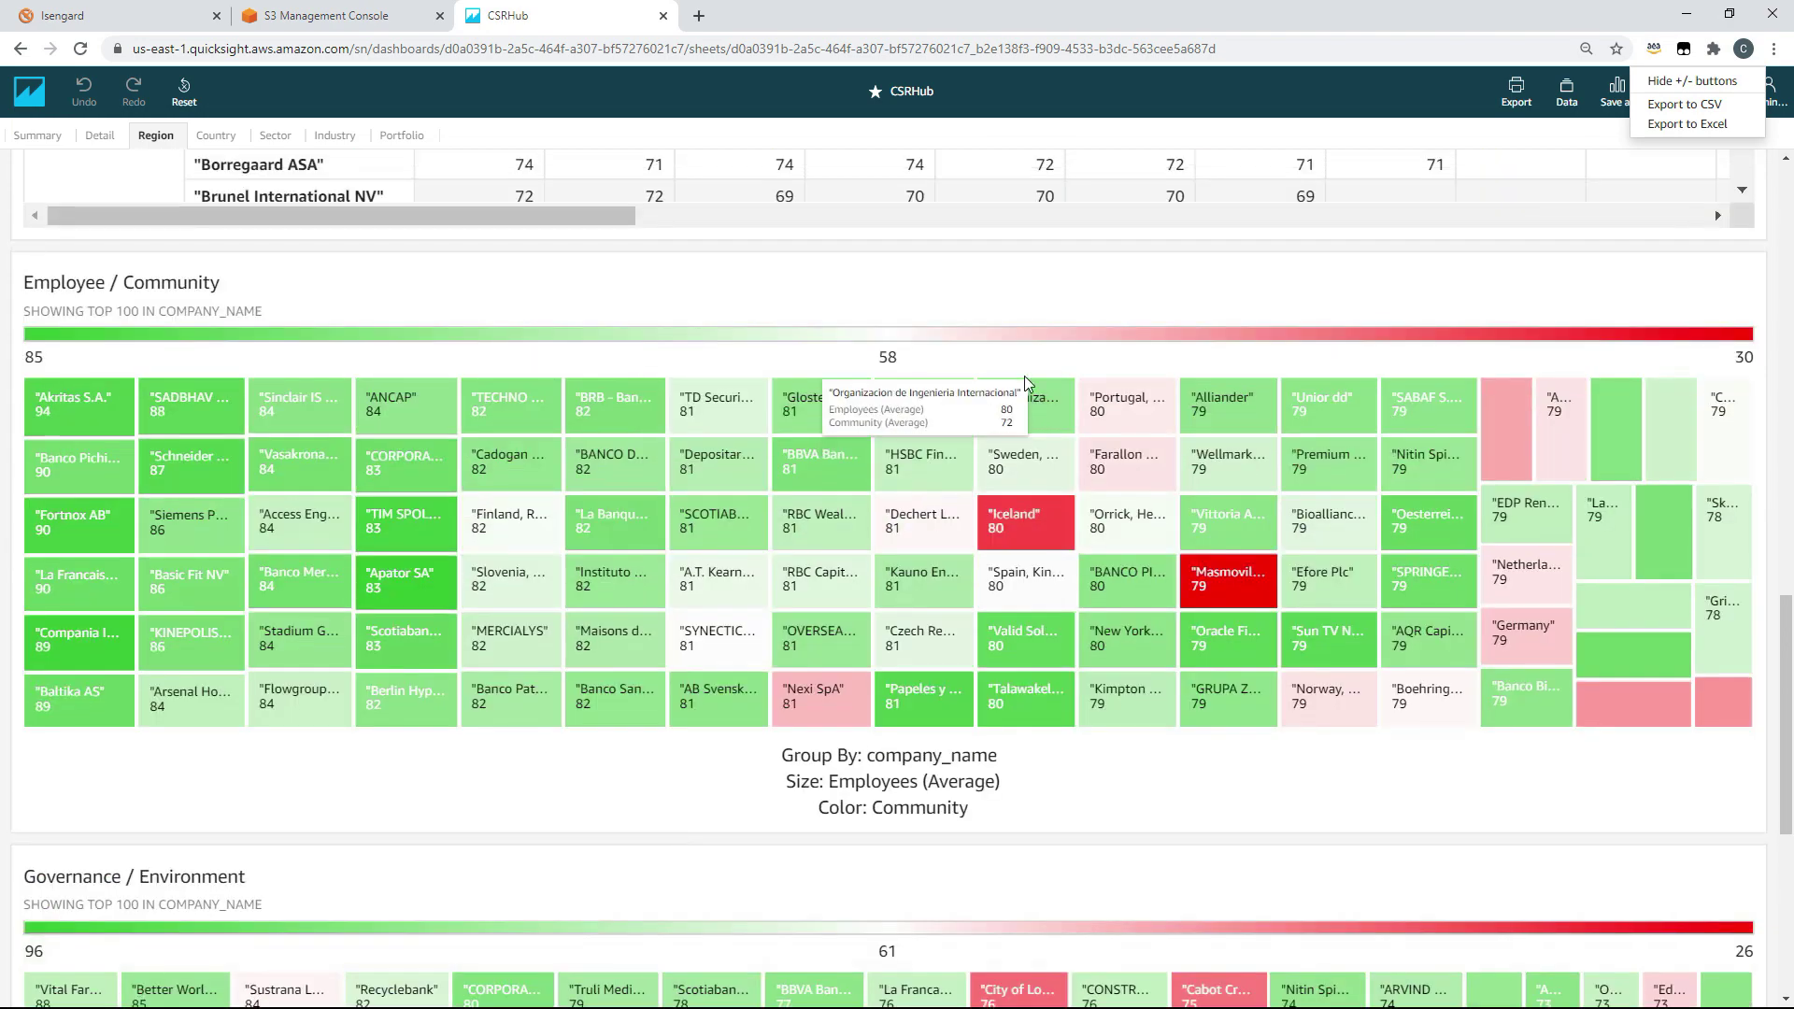
scroll(1025, 383, up, 8)
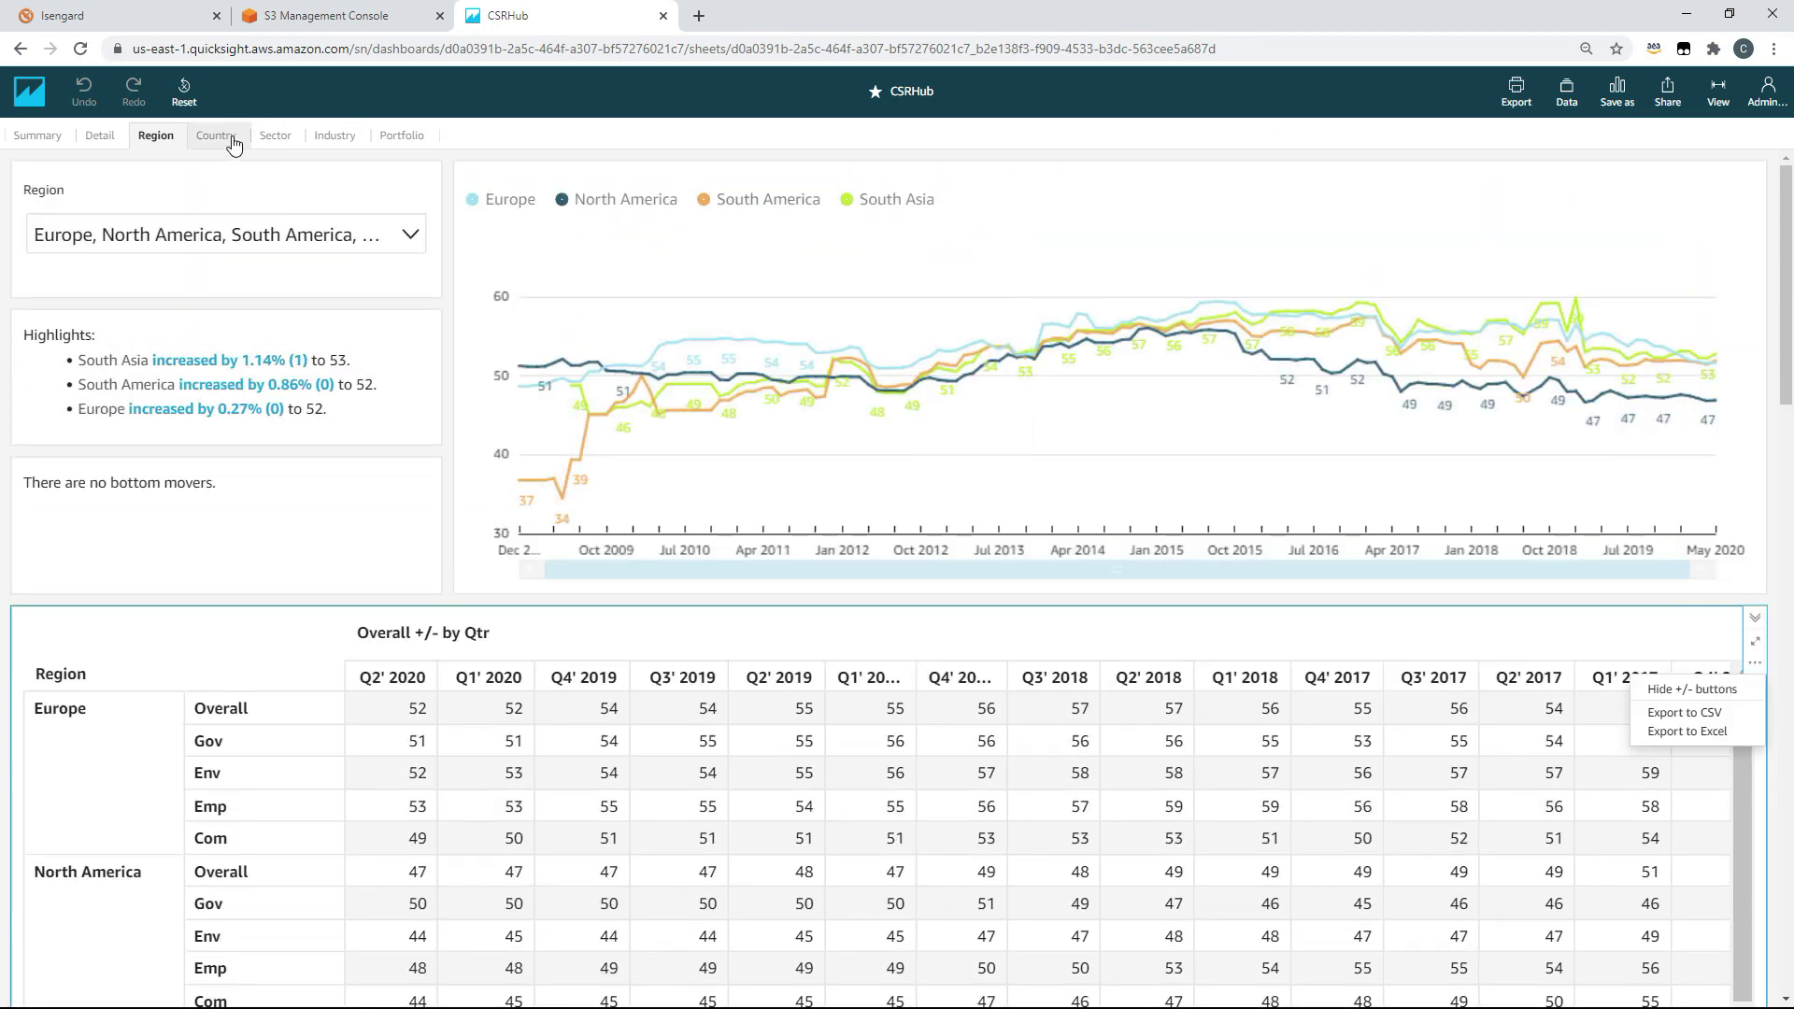
Step: Switch to the Industry sheet, then on to the Portfolio sheet
click(336, 140)
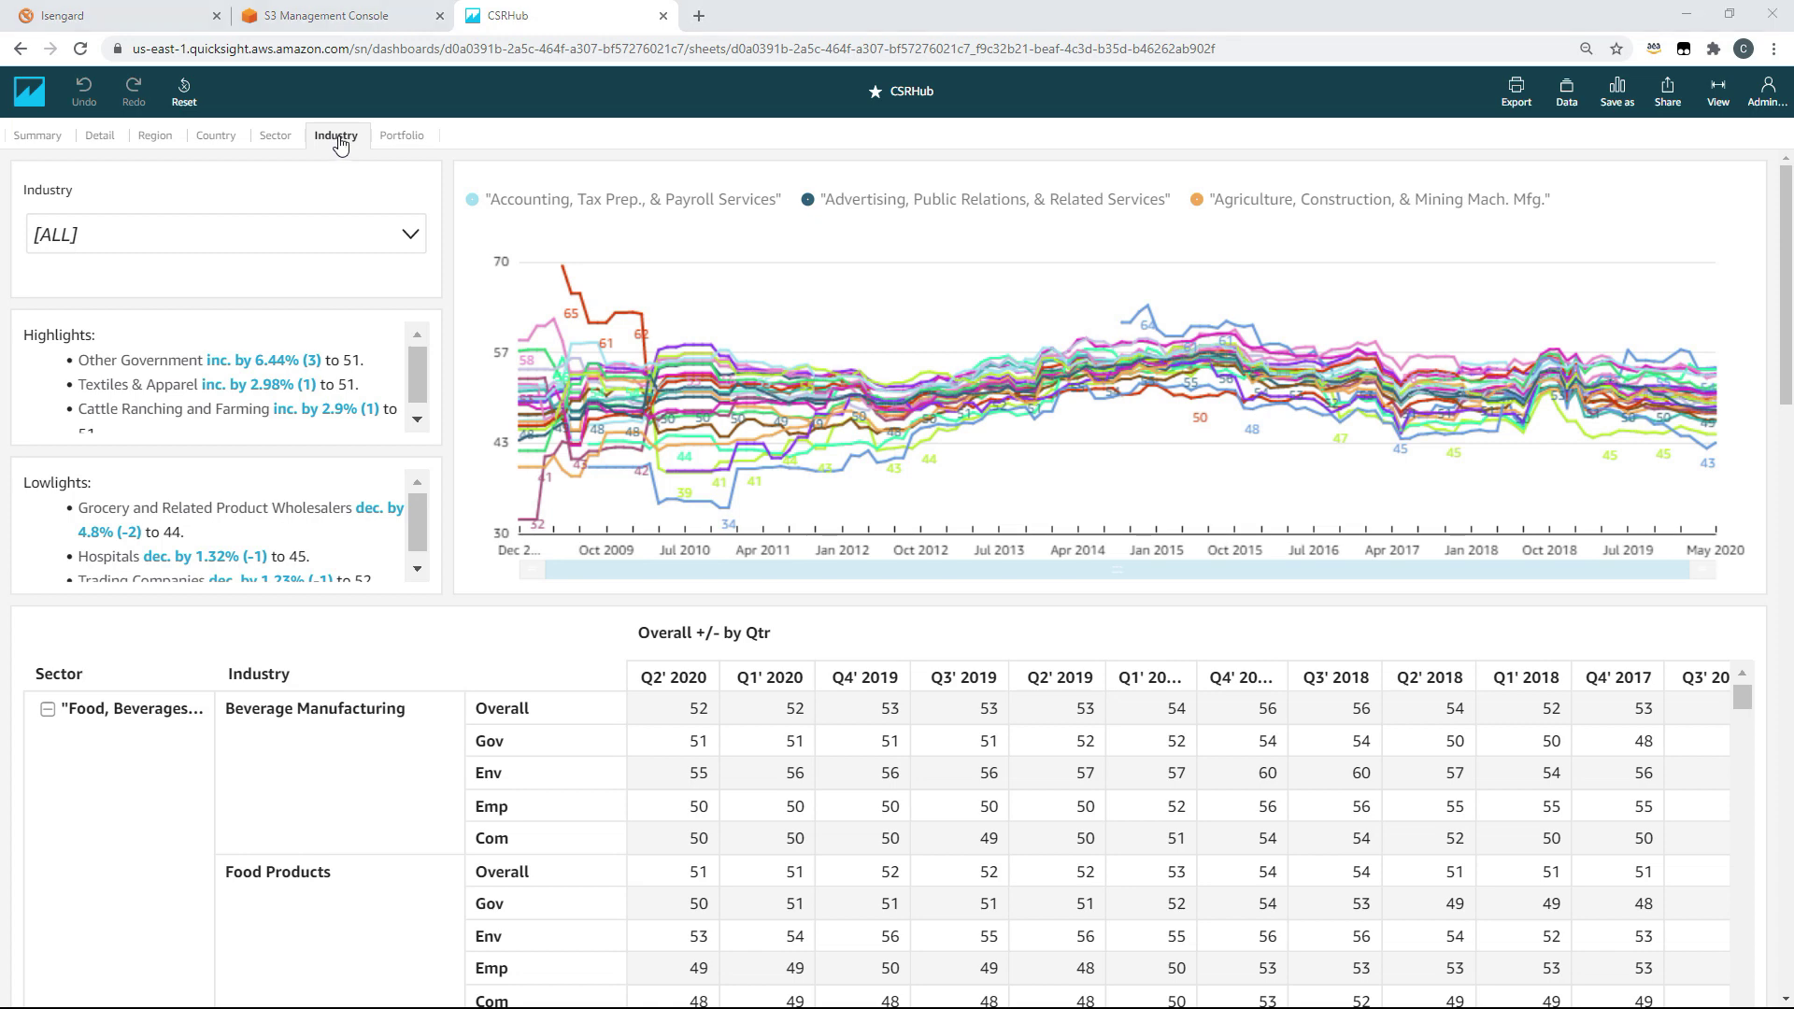
click(391, 138)
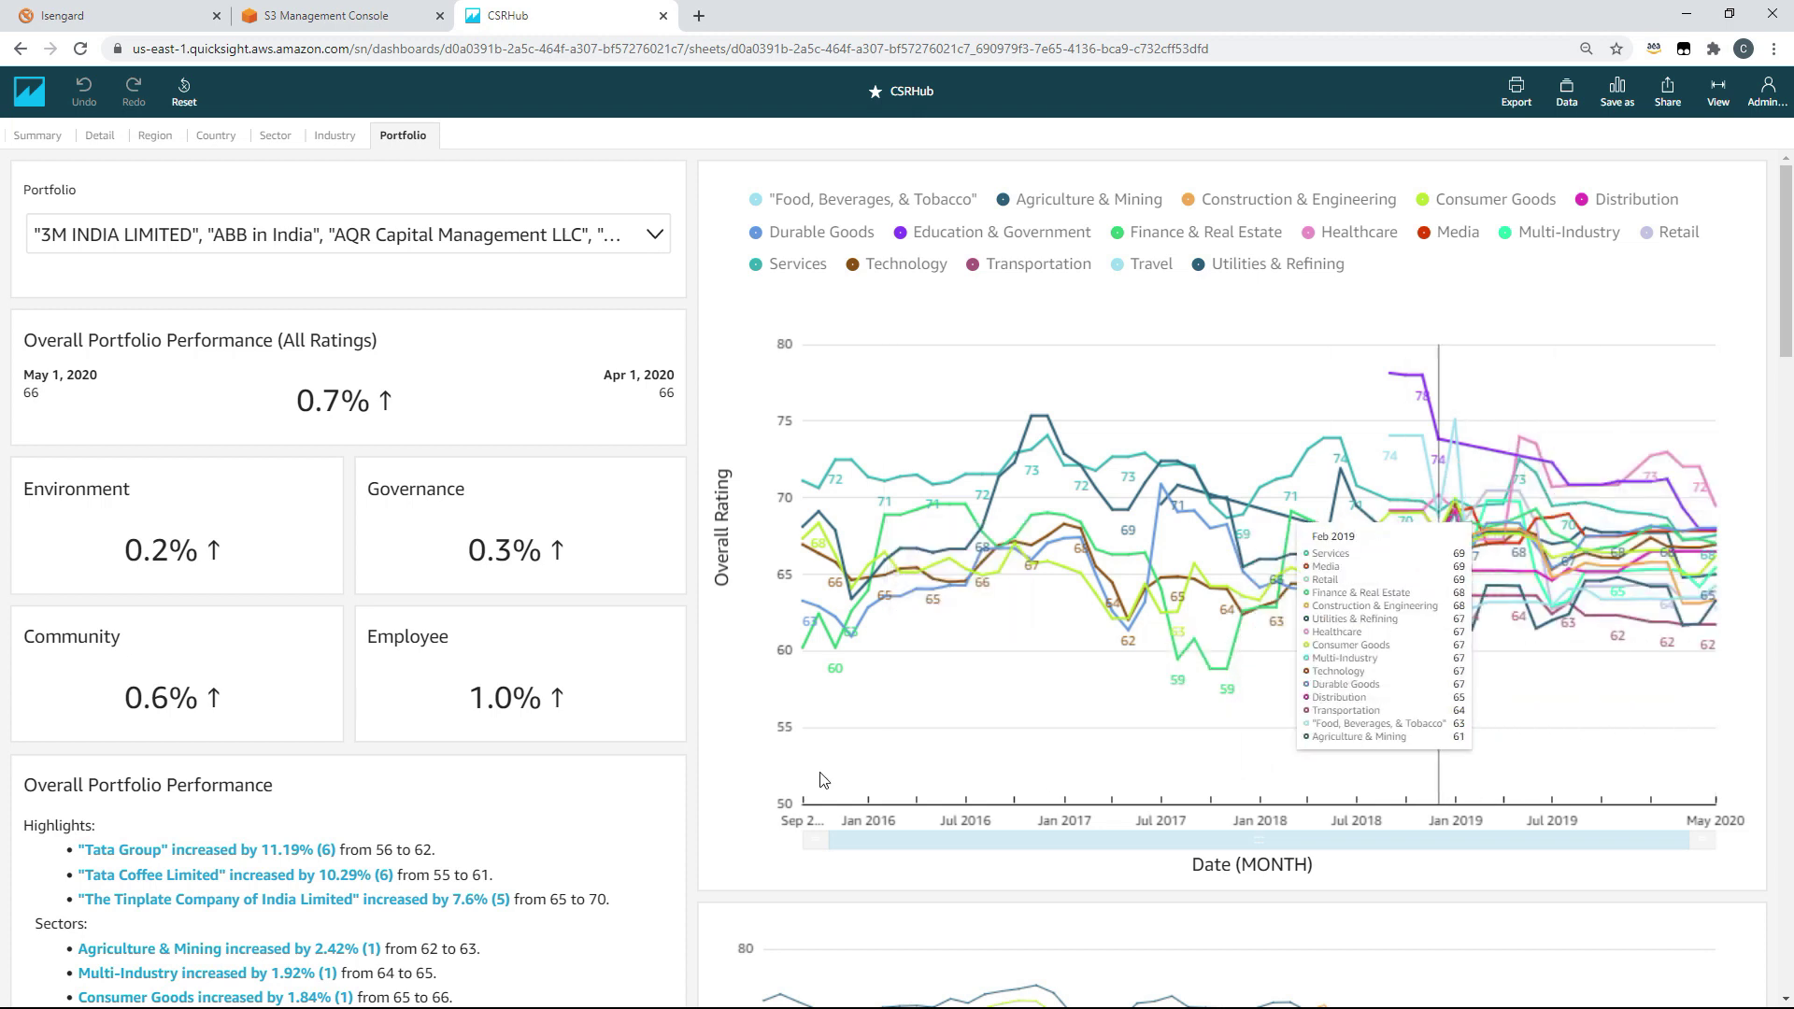
Step: Scroll the Portfolio sheet down to Governance Performance and the Bottom 100 Overall Performers heatmap
scroll(154, 771, down, 5)
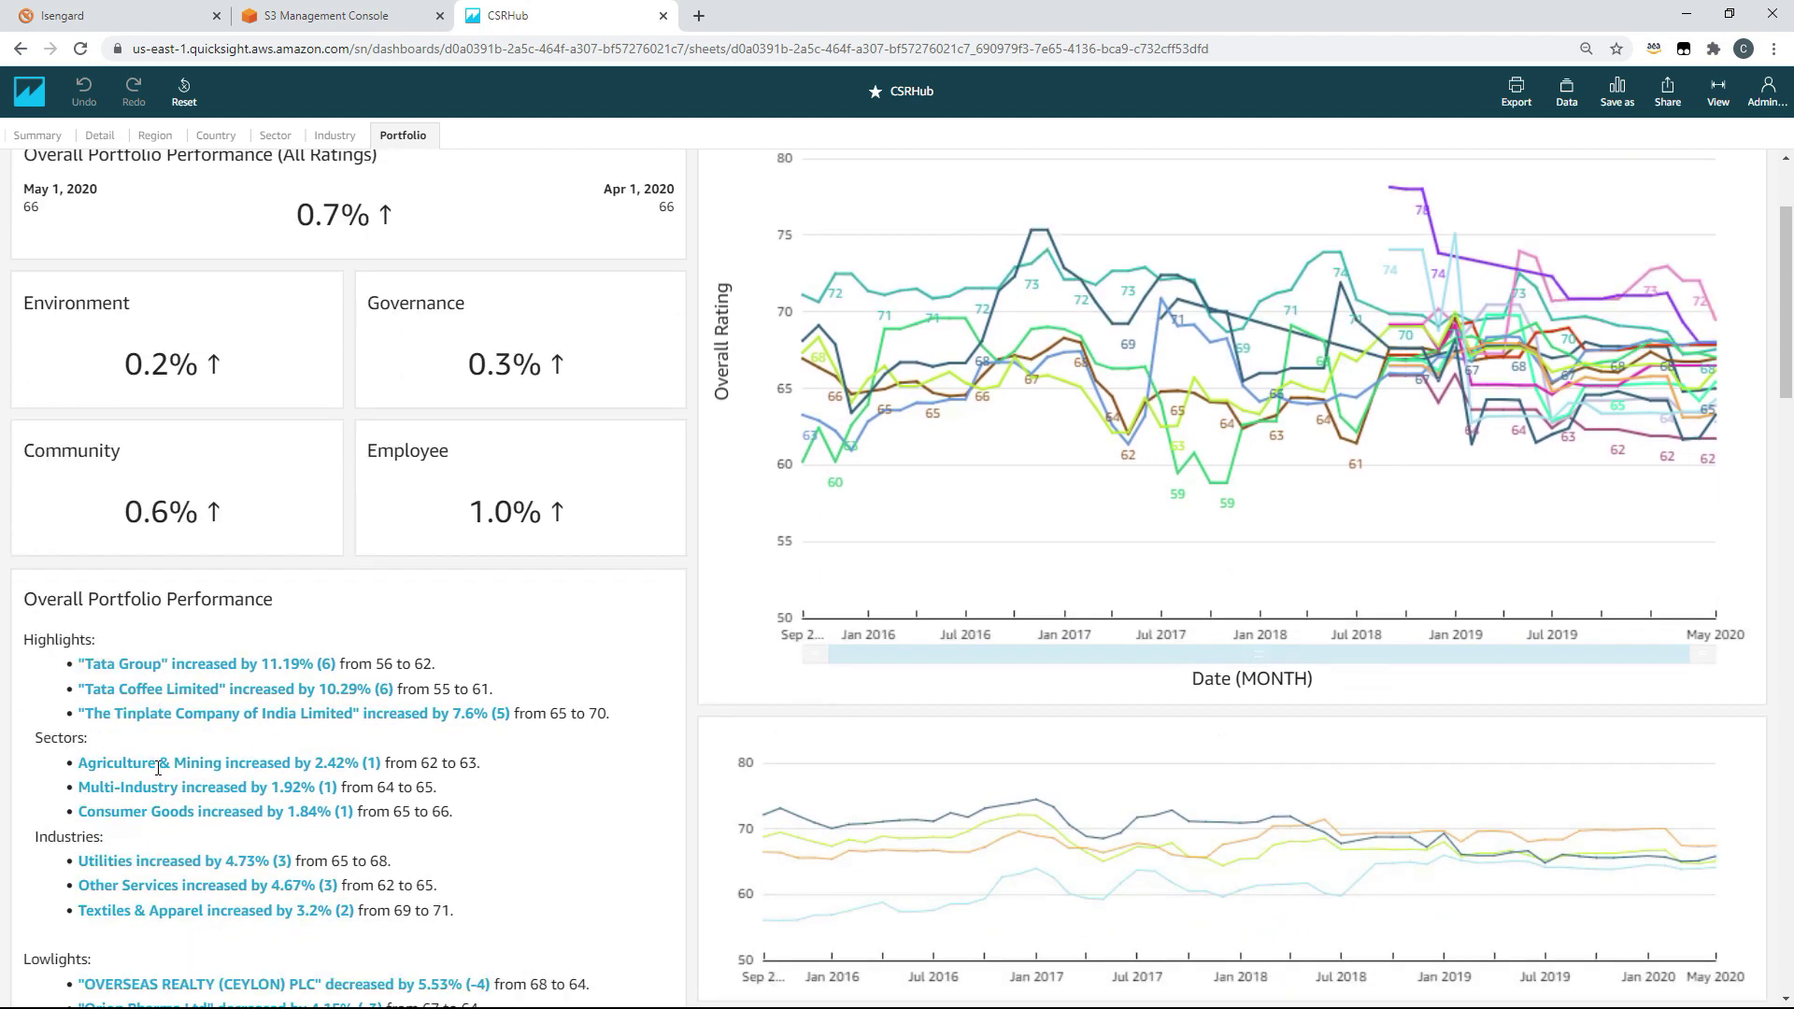
scroll(232, 779, down, 1)
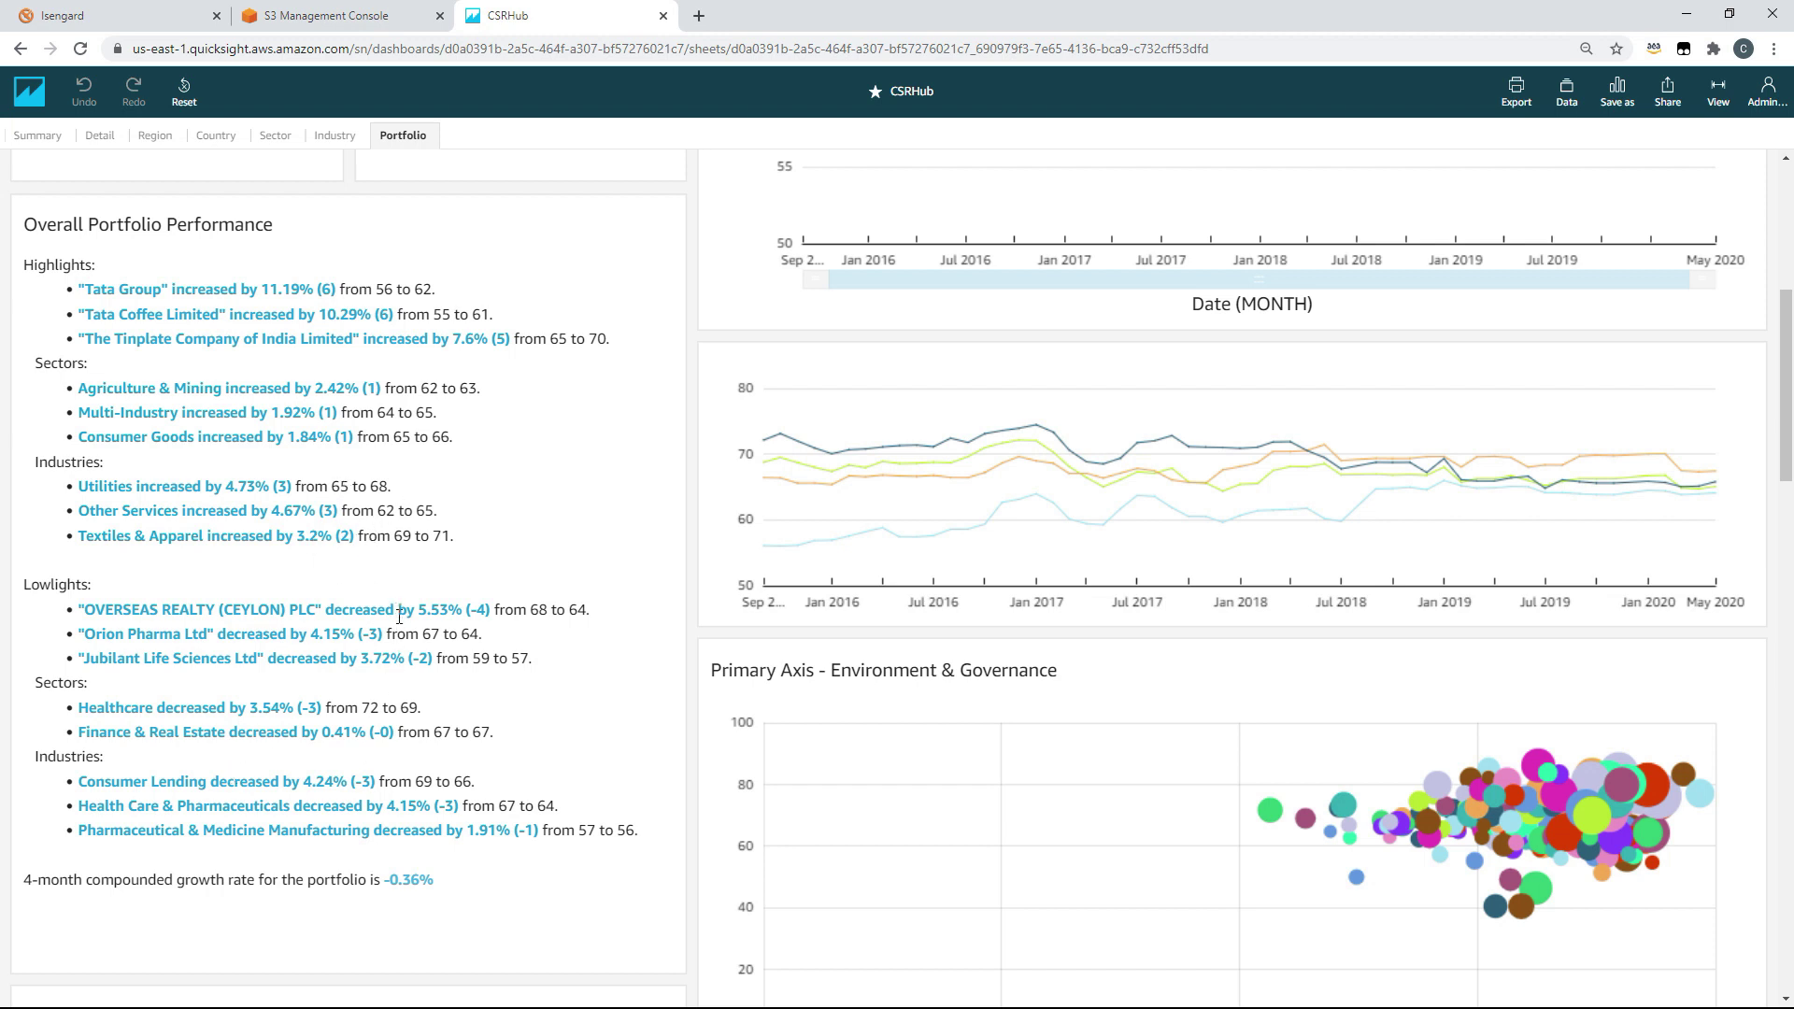
scroll(400, 617, down, 5)
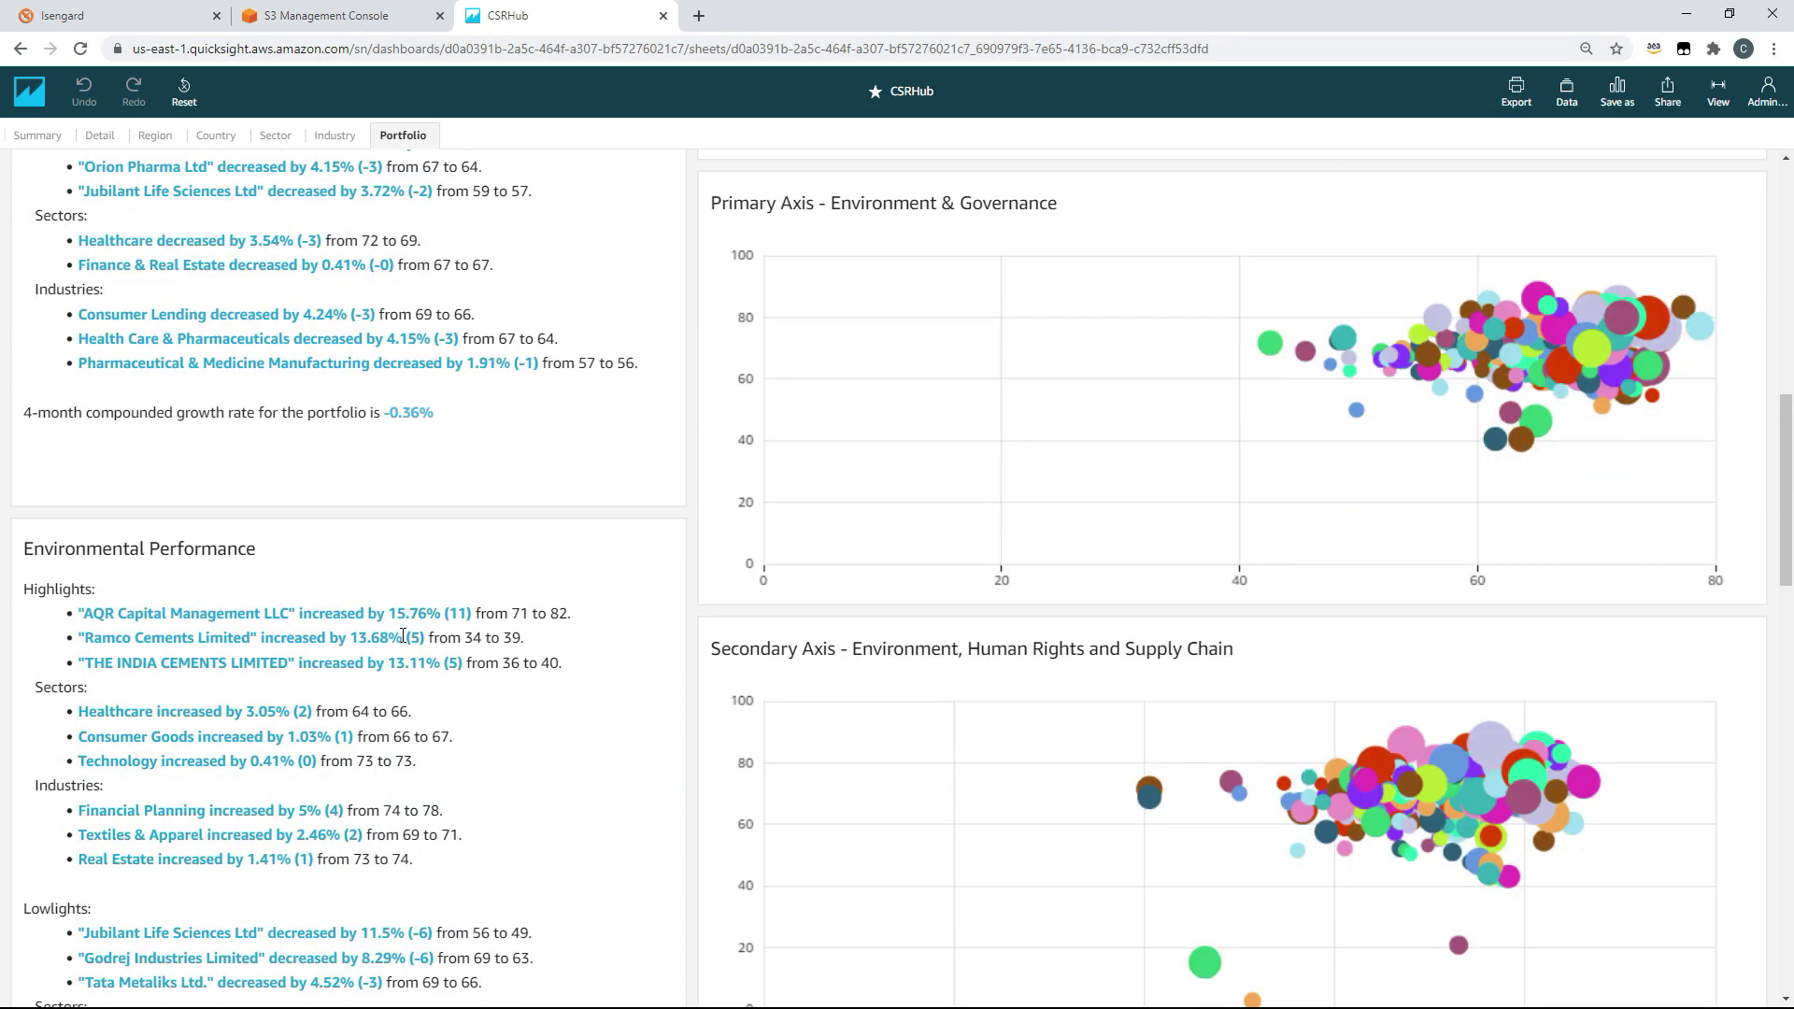
scroll(403, 642, down, 8)
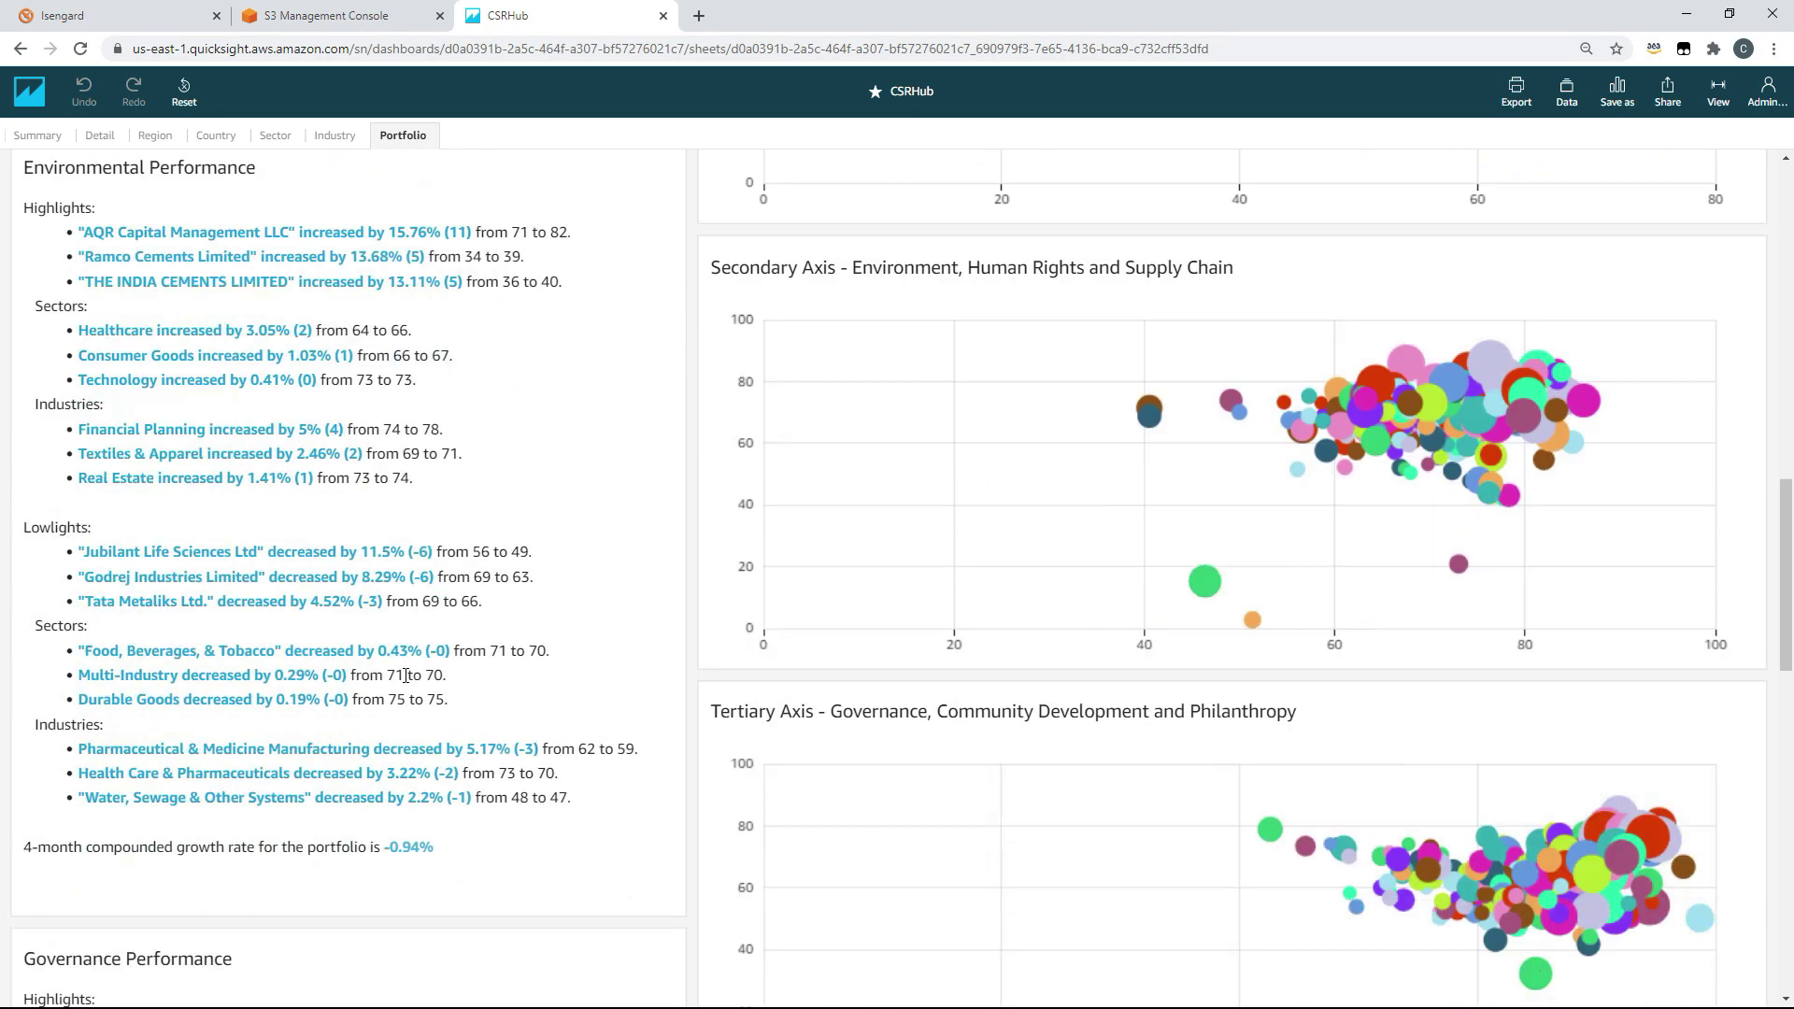
scroll(401, 683, down, 5)
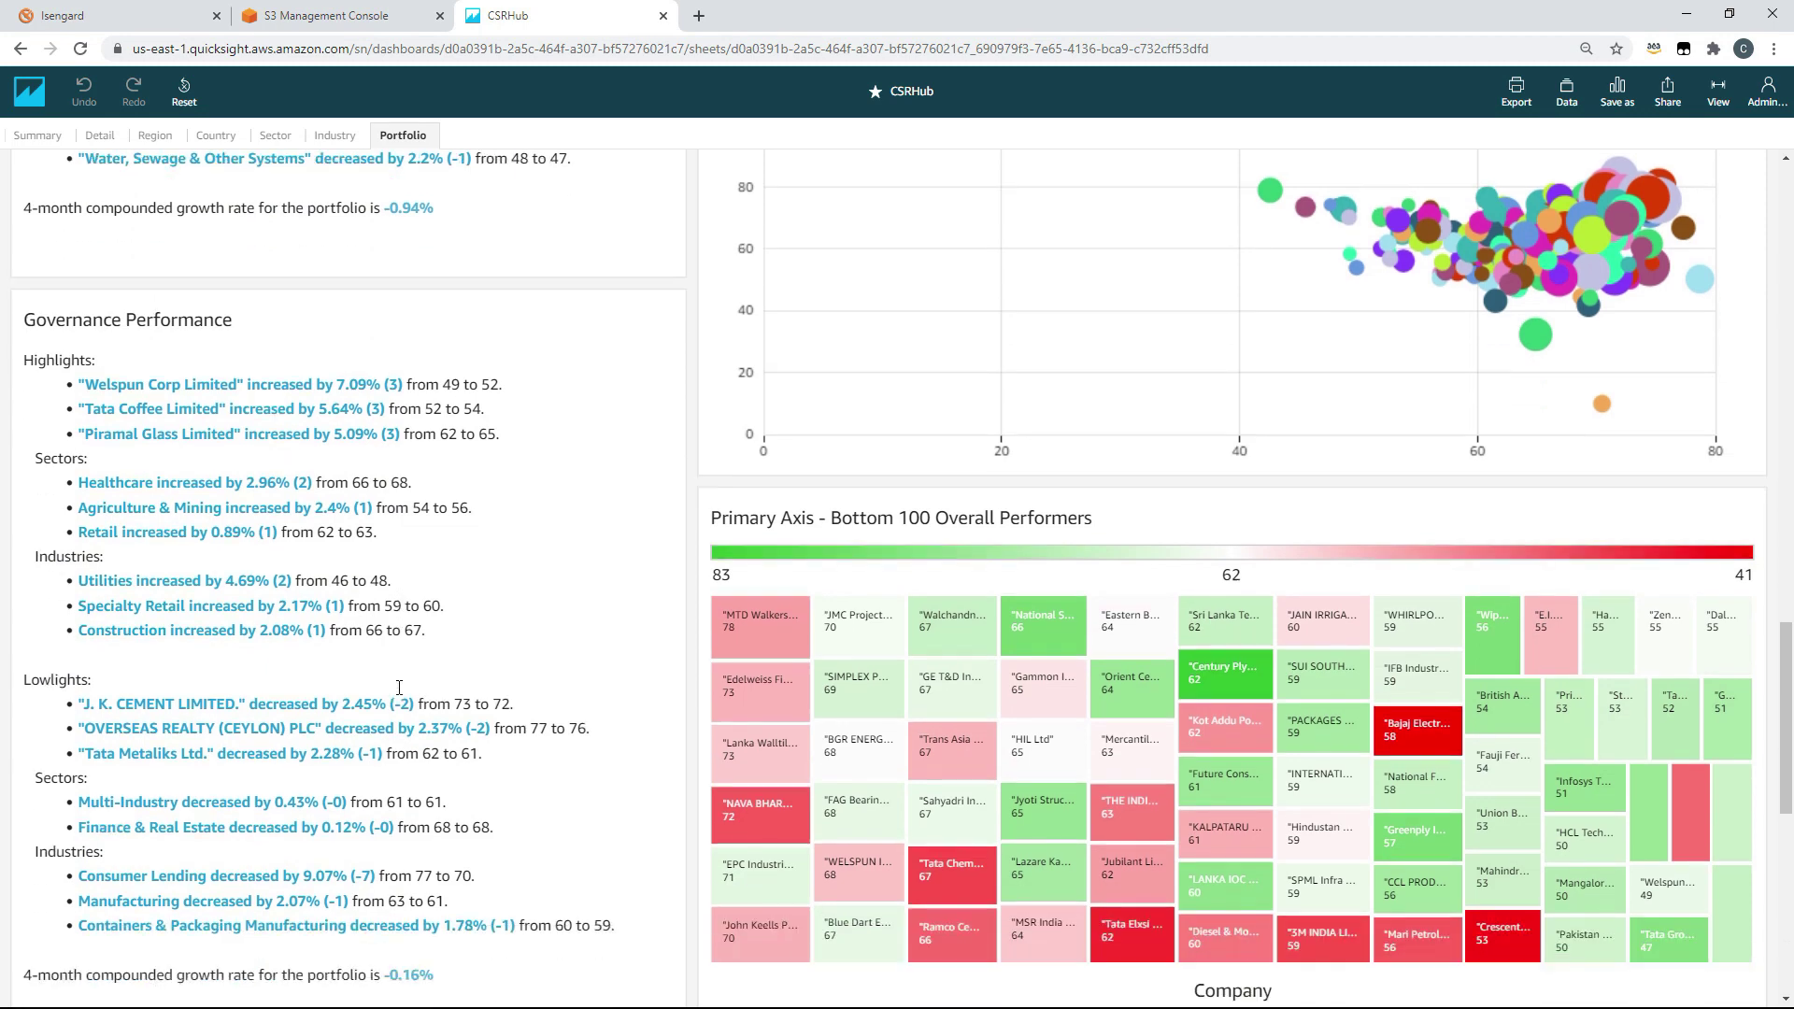
scroll(388, 665, up, 2)
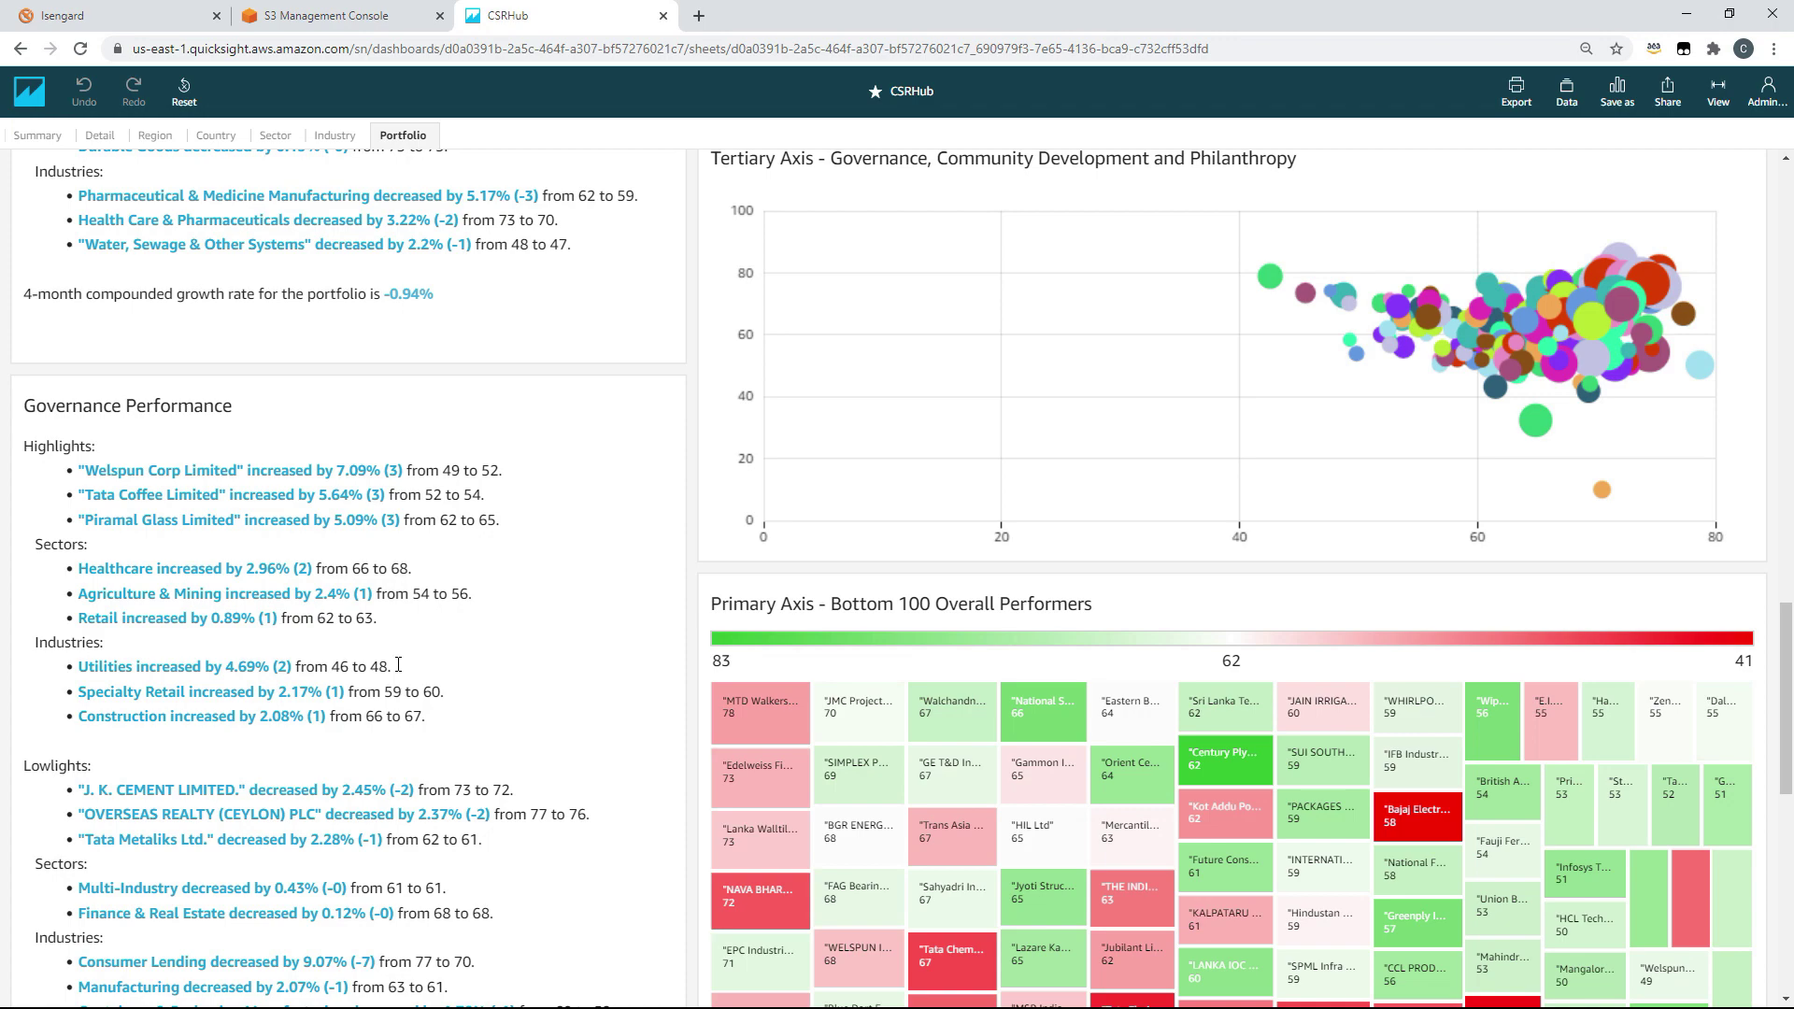
scroll(398, 664, up, 15)
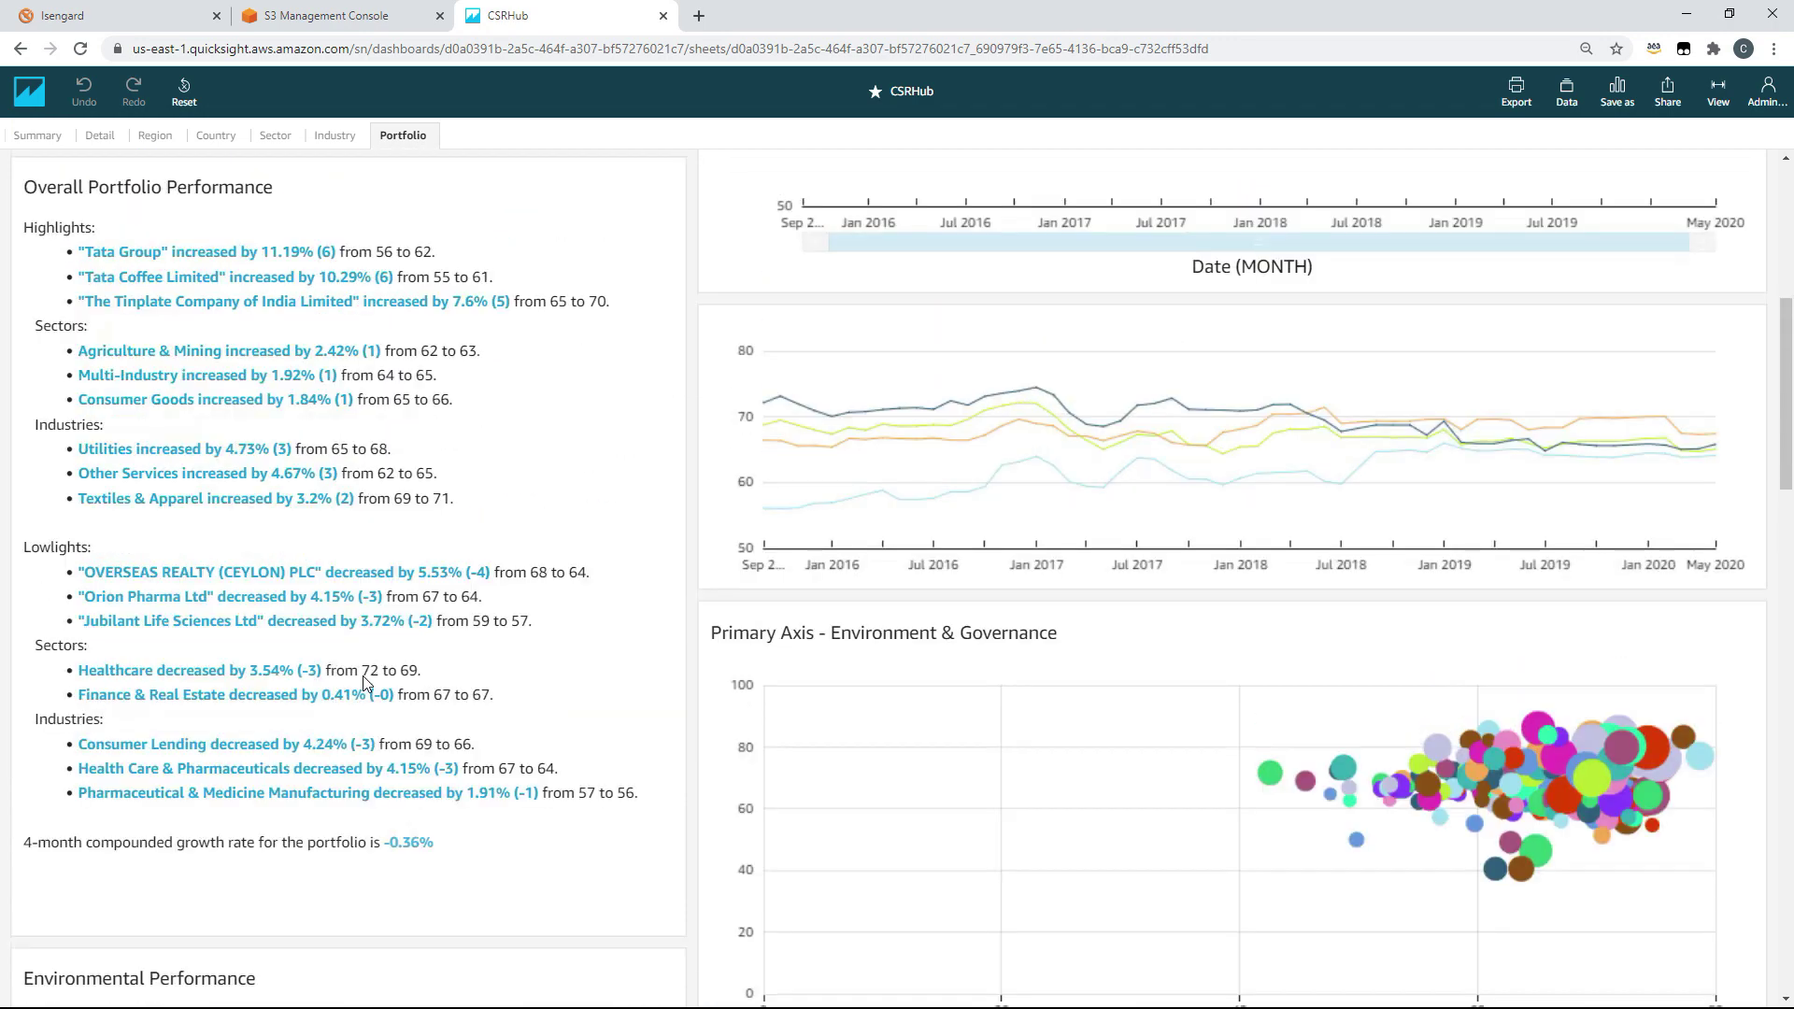
Step: Highlight the Utilities increase and Healthcare decrease lines in Overall Portfolio Performance
scroll(364, 682, up, 2)
drag(109, 677, 163, 676)
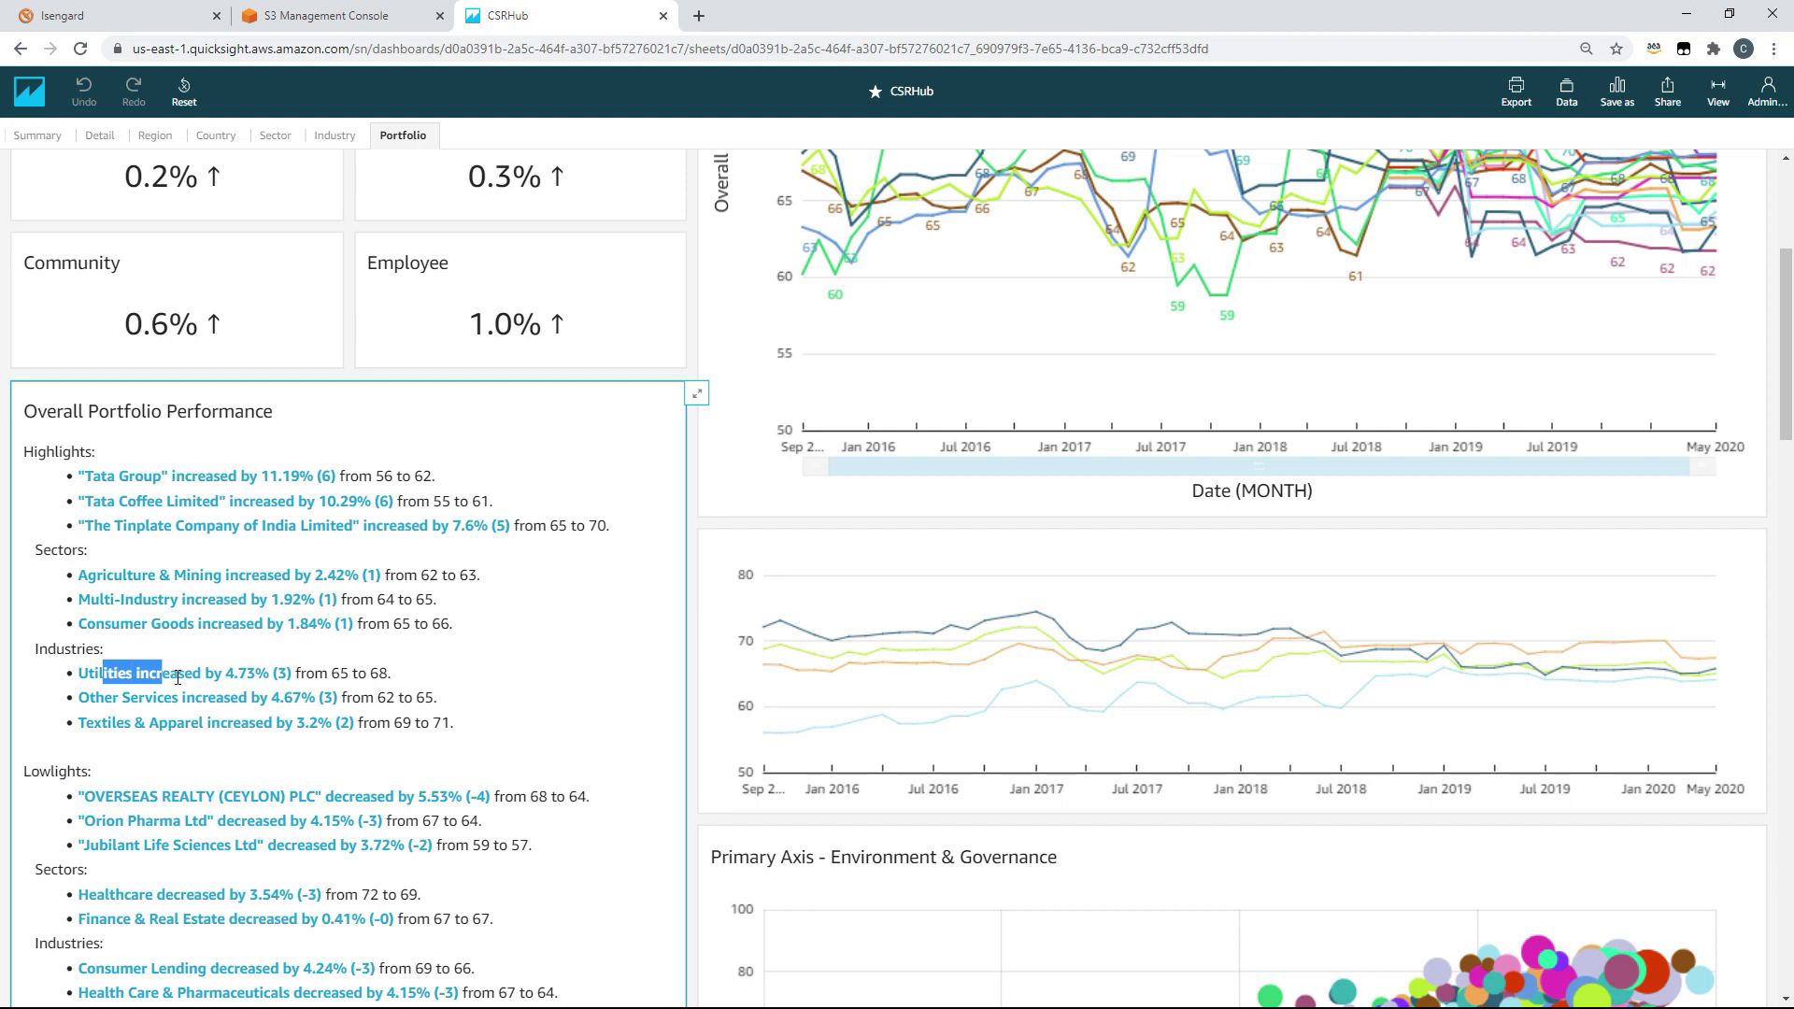
scroll(172, 726, down, 1)
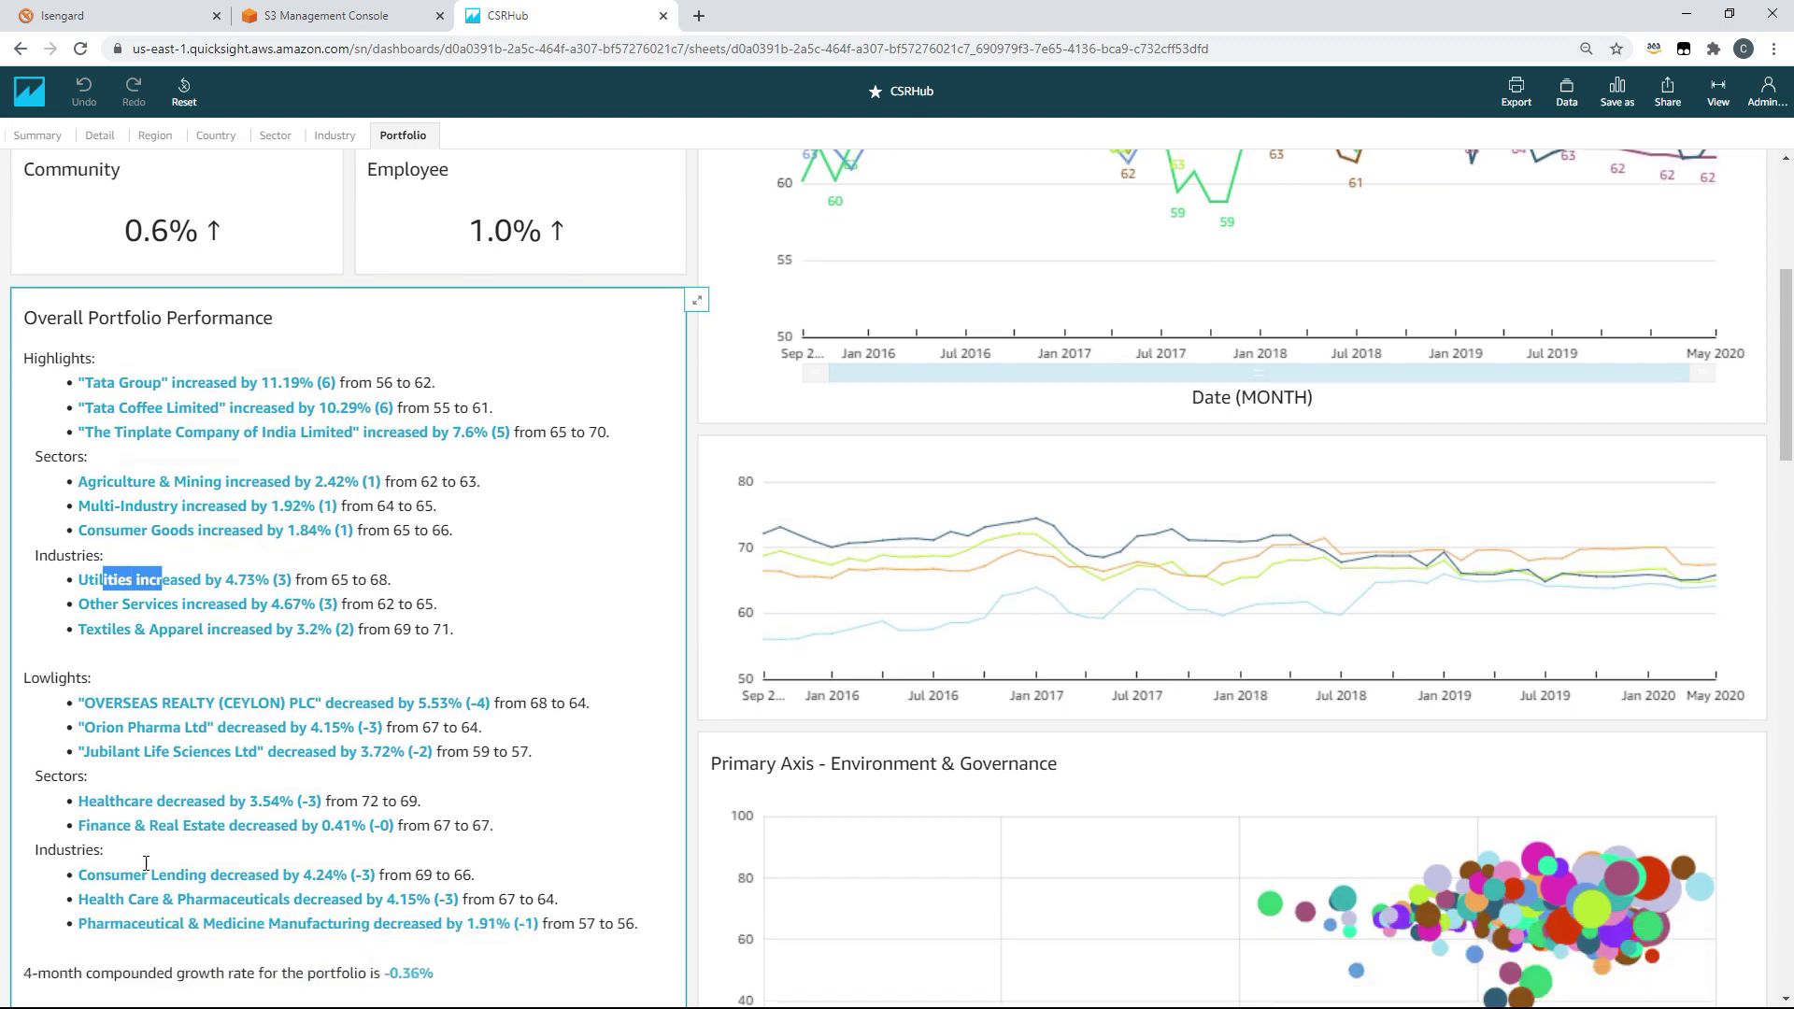
drag(96, 801, 205, 807)
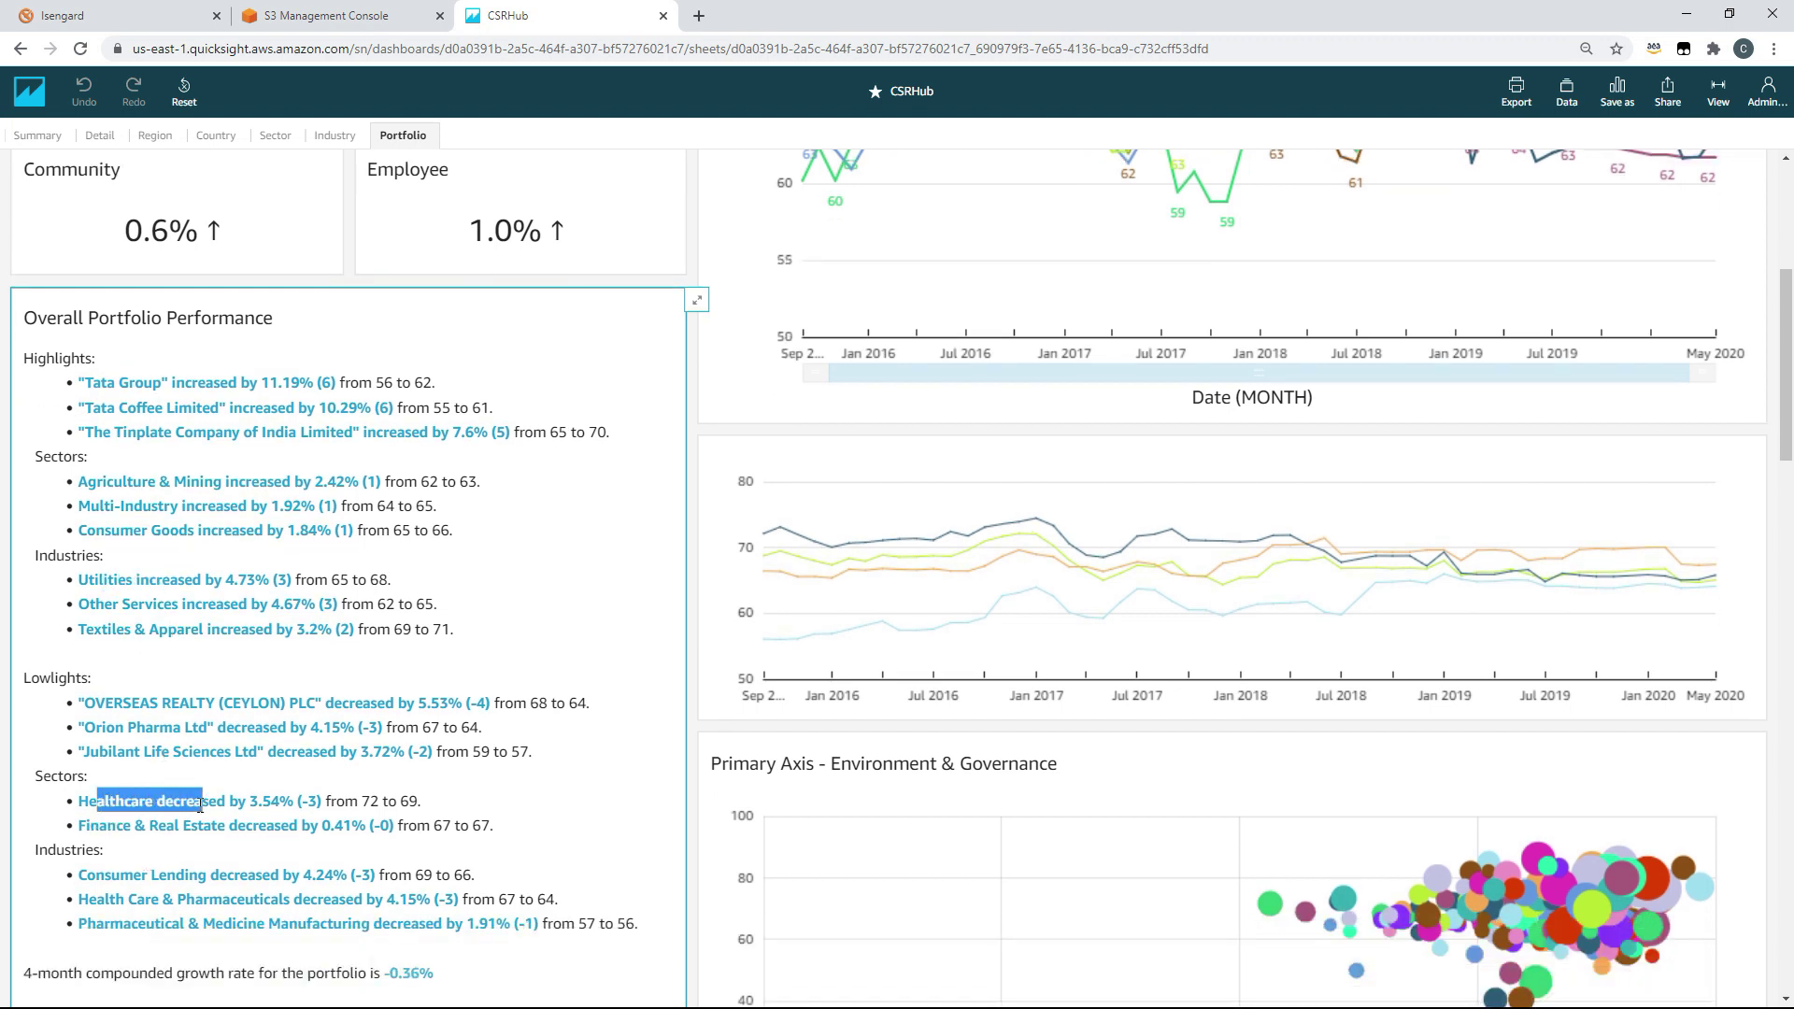
Step: Highlight the Environmental Healthcare increase and the Healthcare and Agriculture & Mining governance gains
scroll(212, 816, down, 4)
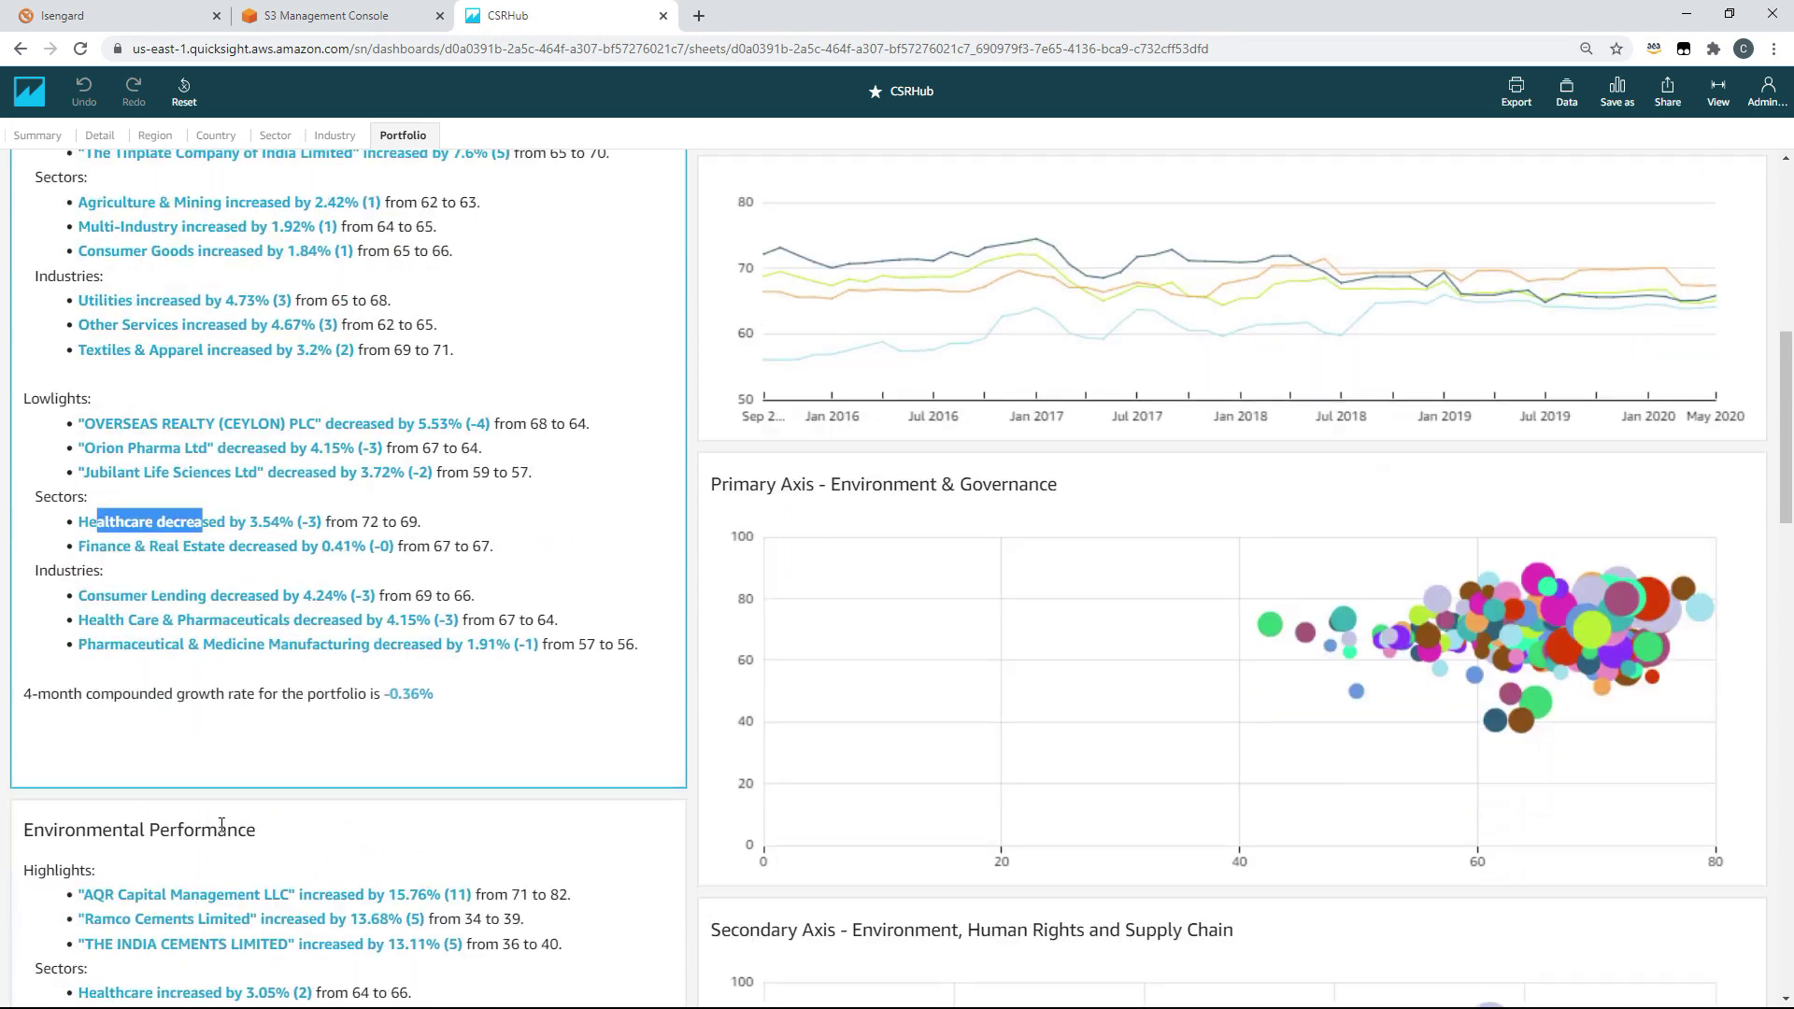
scroll(231, 823, down, 2)
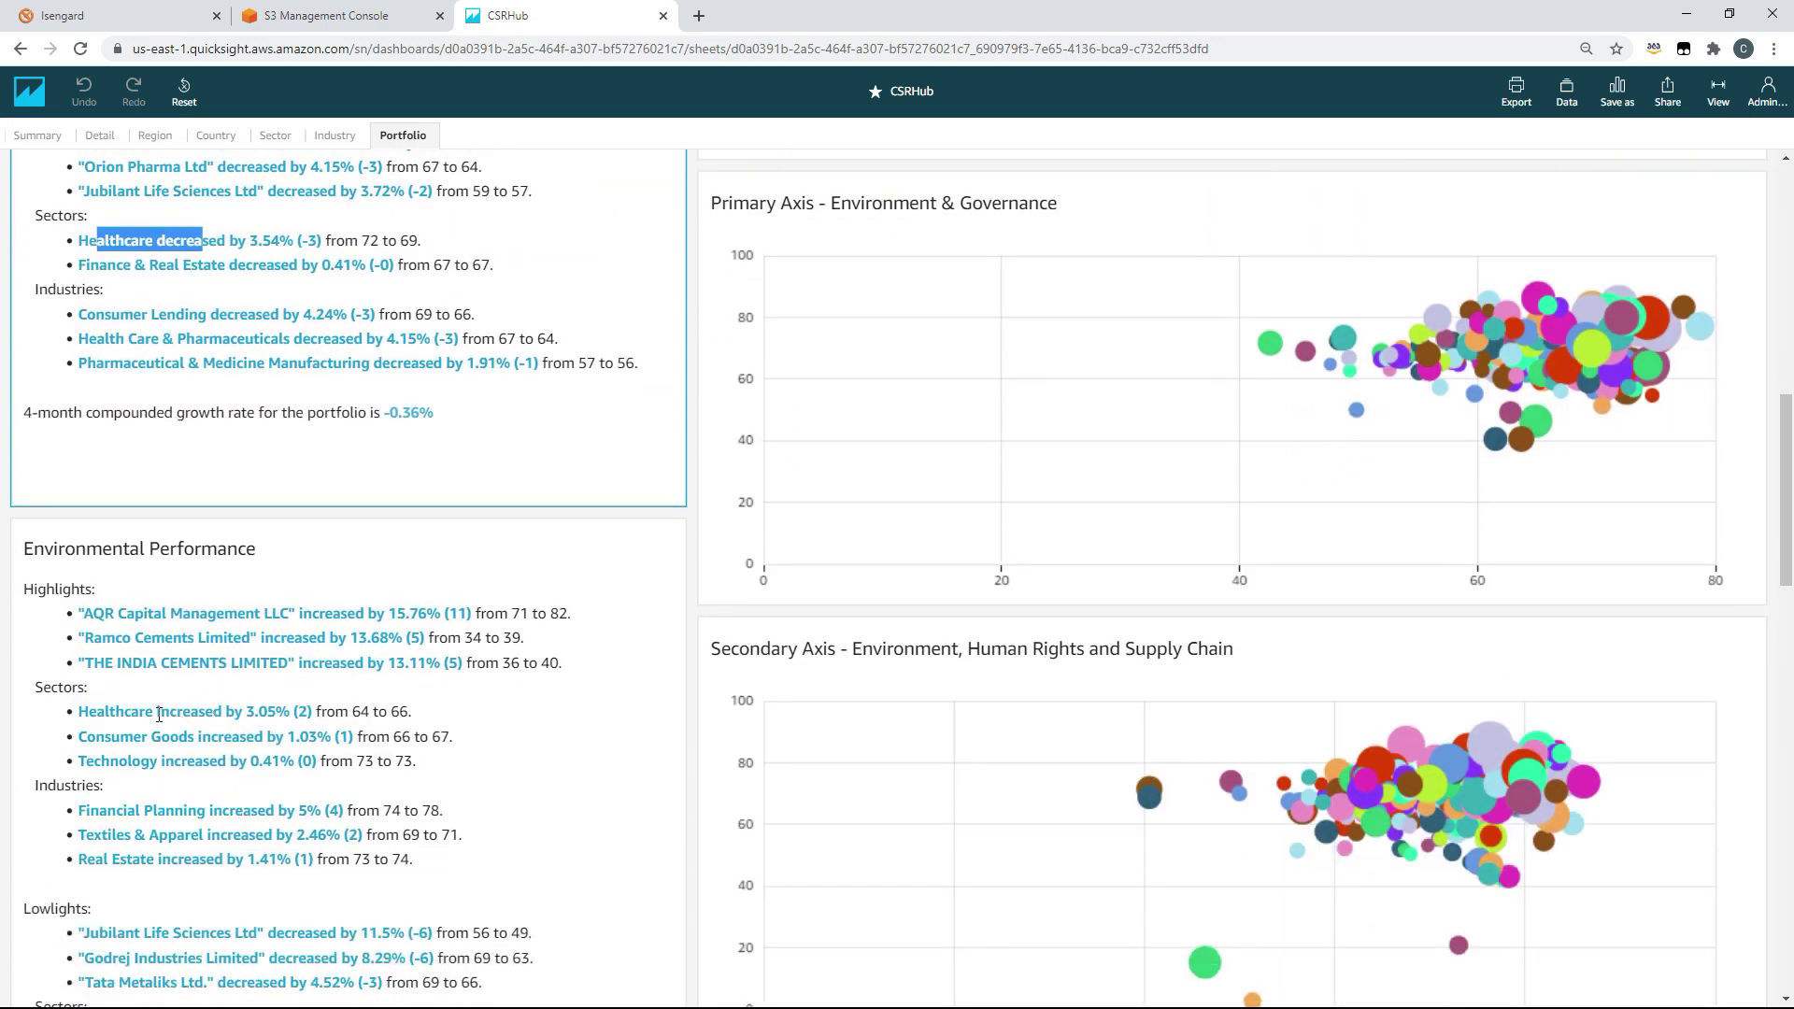
drag(124, 712, 244, 714)
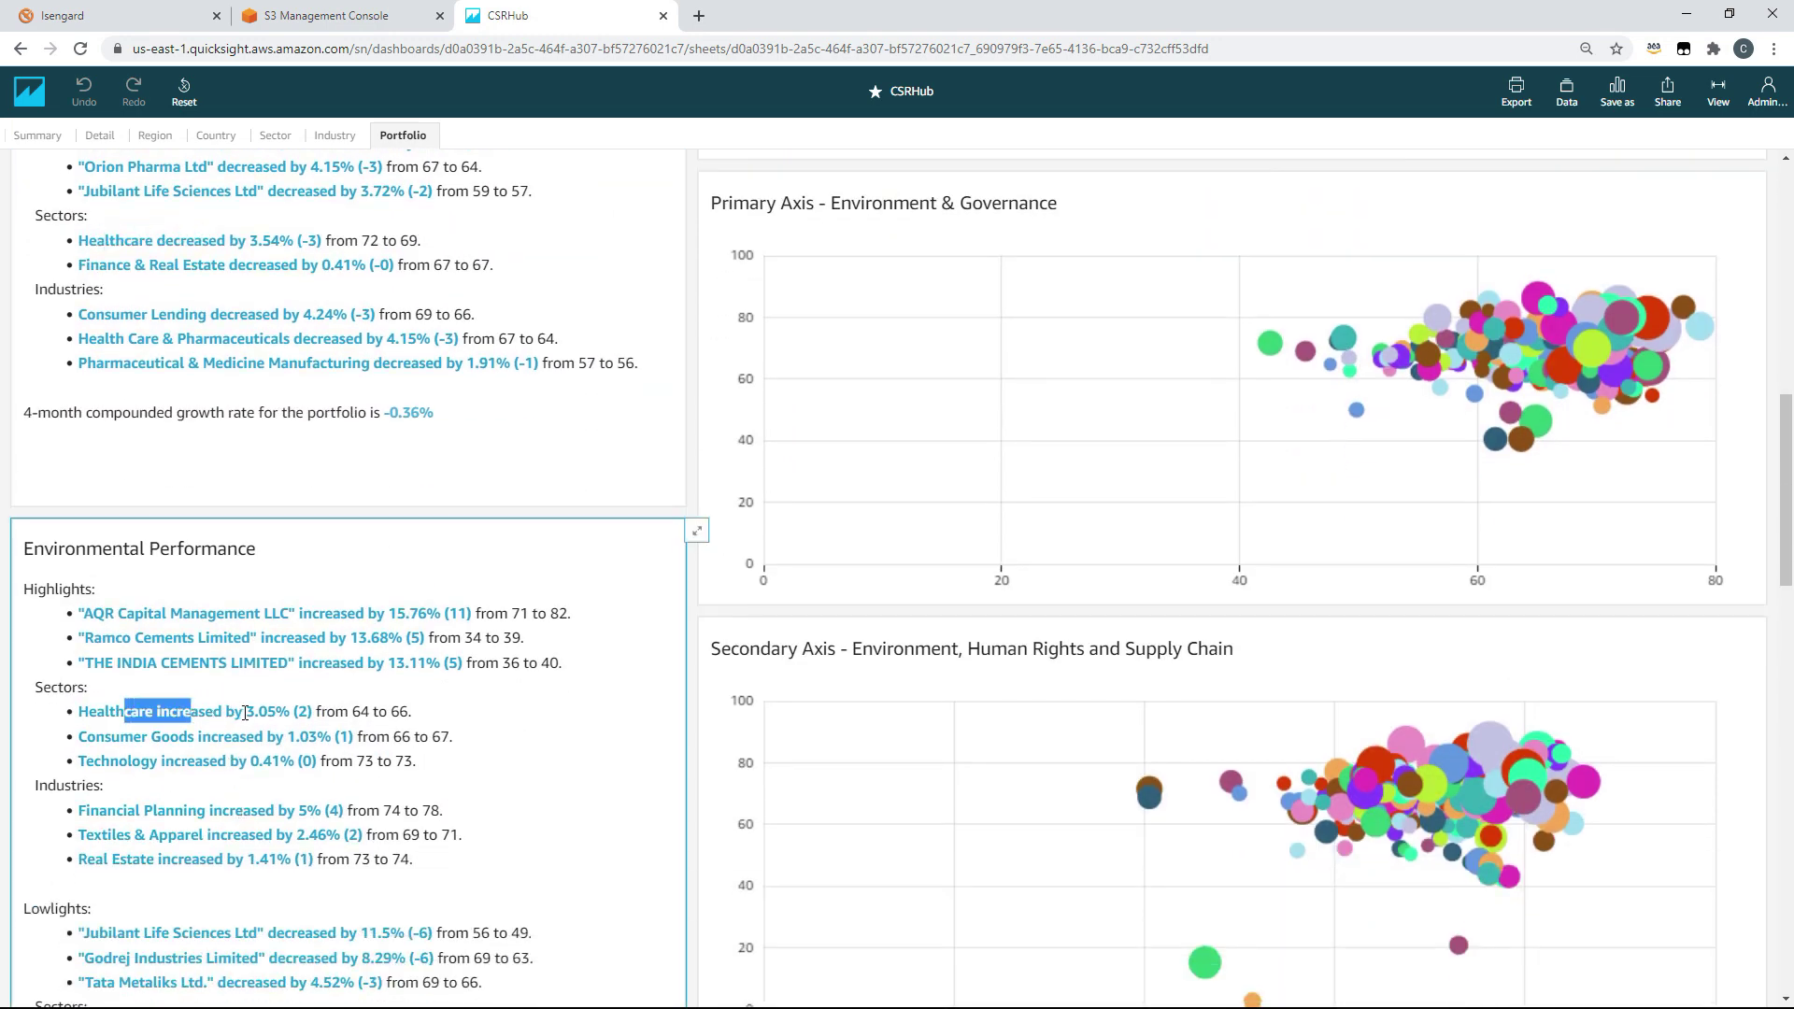
scroll(253, 719, down, 10)
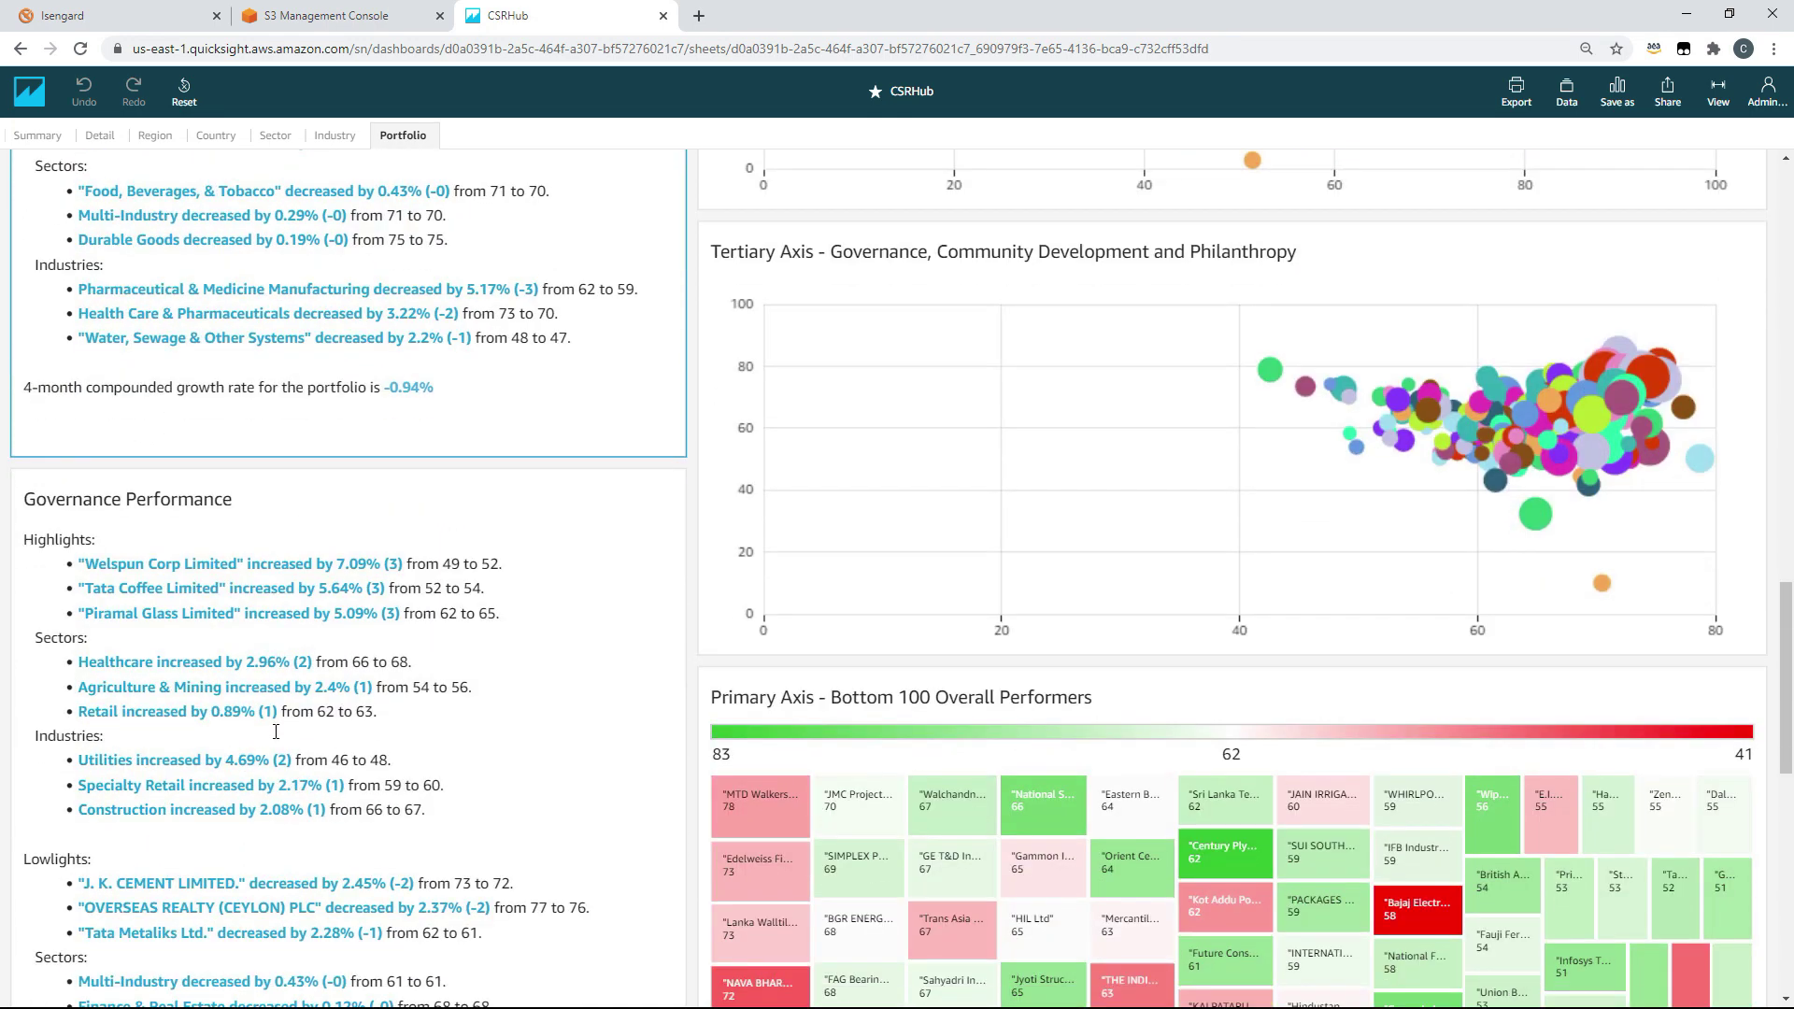
drag(126, 665, 205, 687)
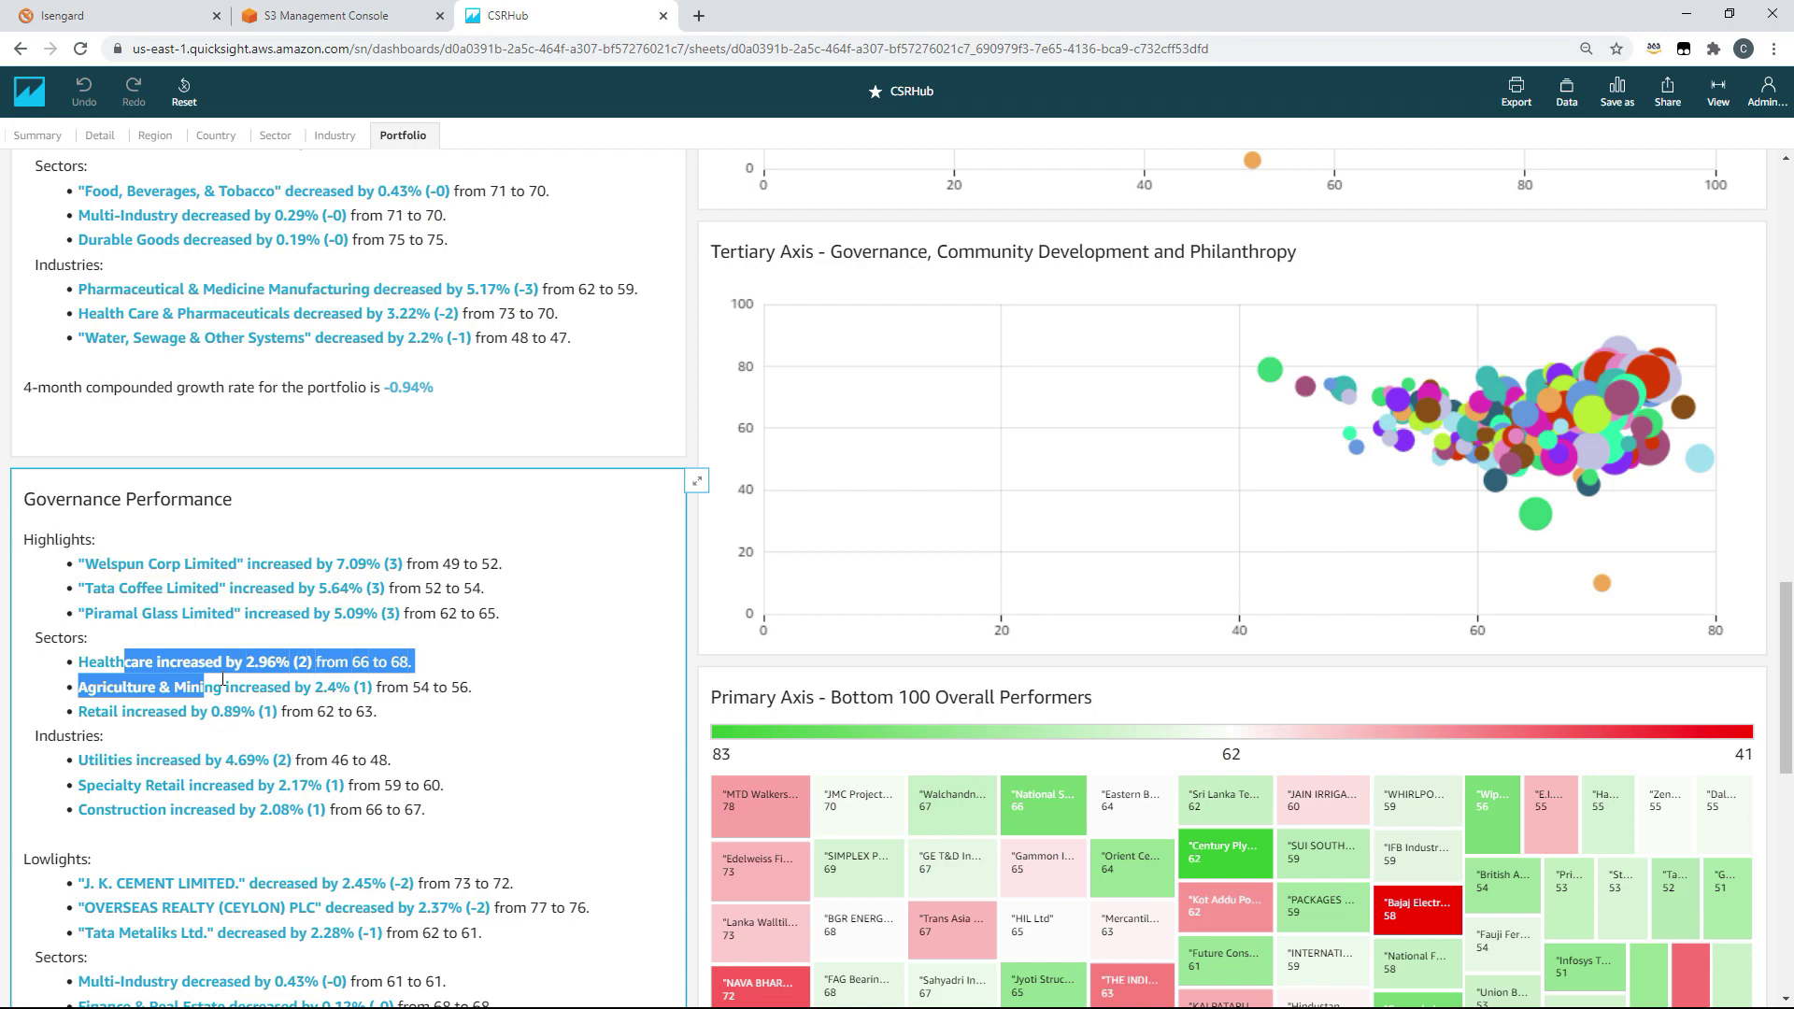
scroll(258, 680, up, 15)
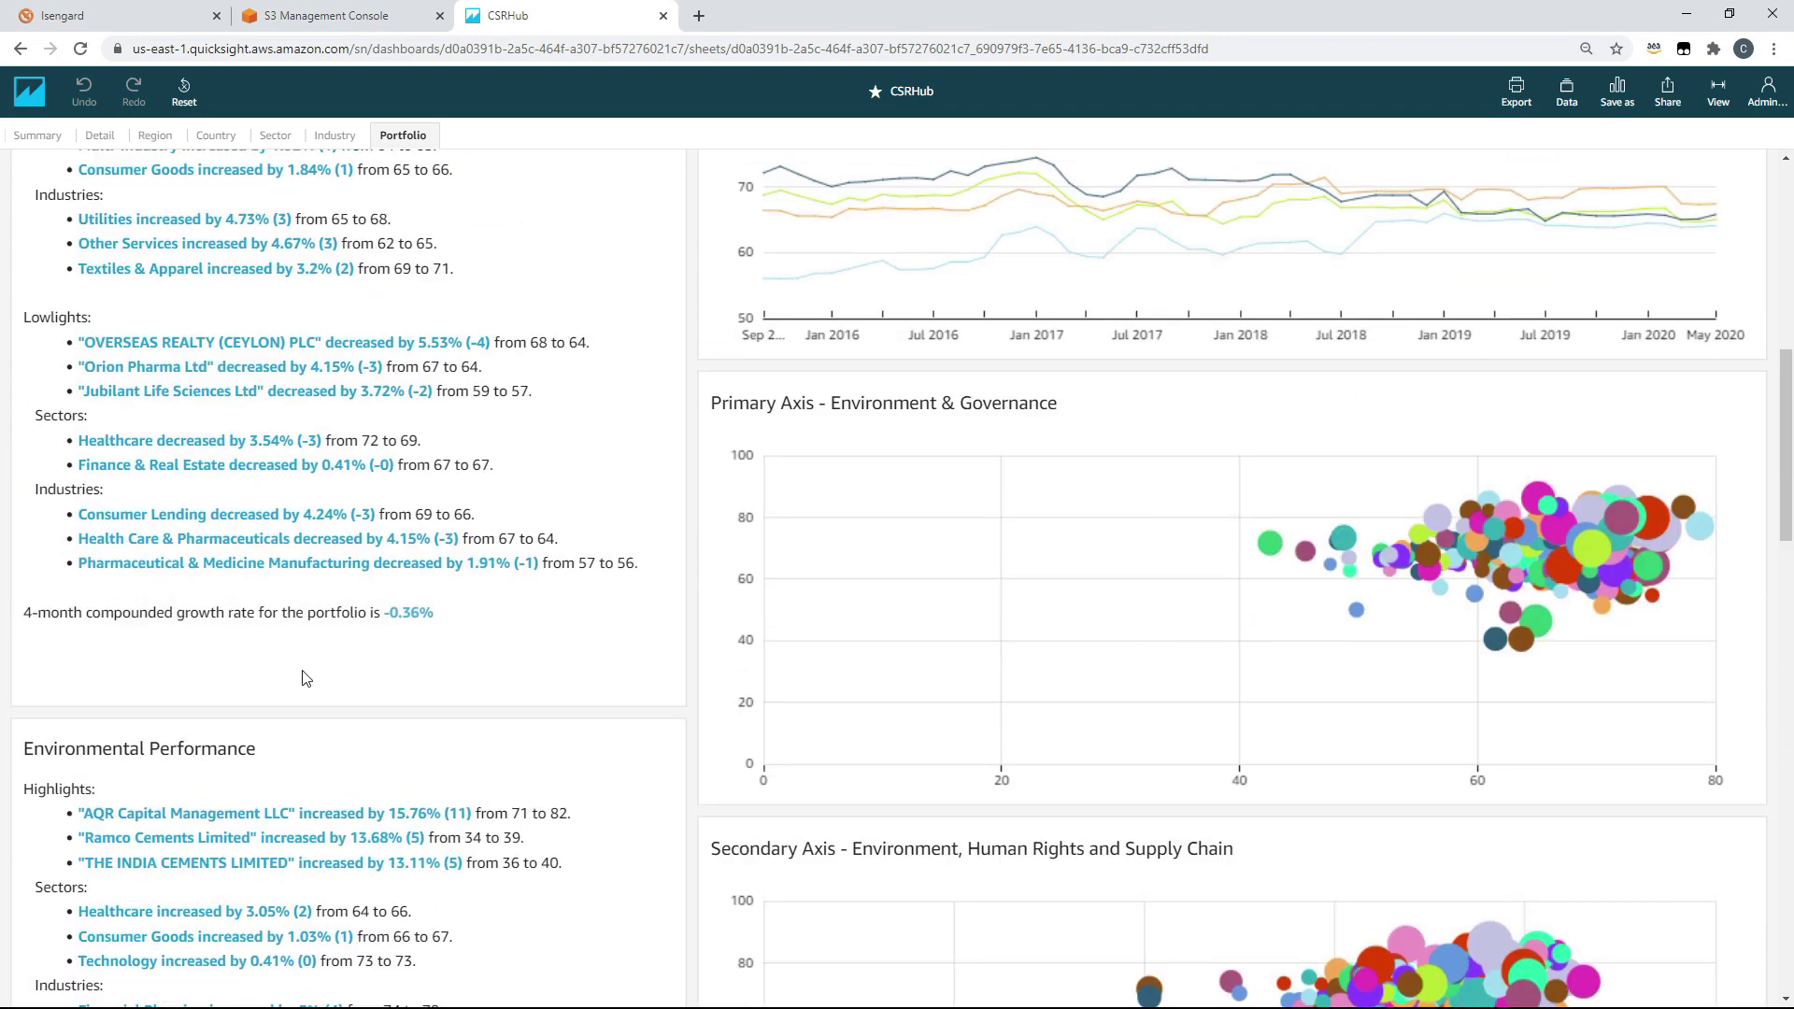
scroll(298, 680, up, 2)
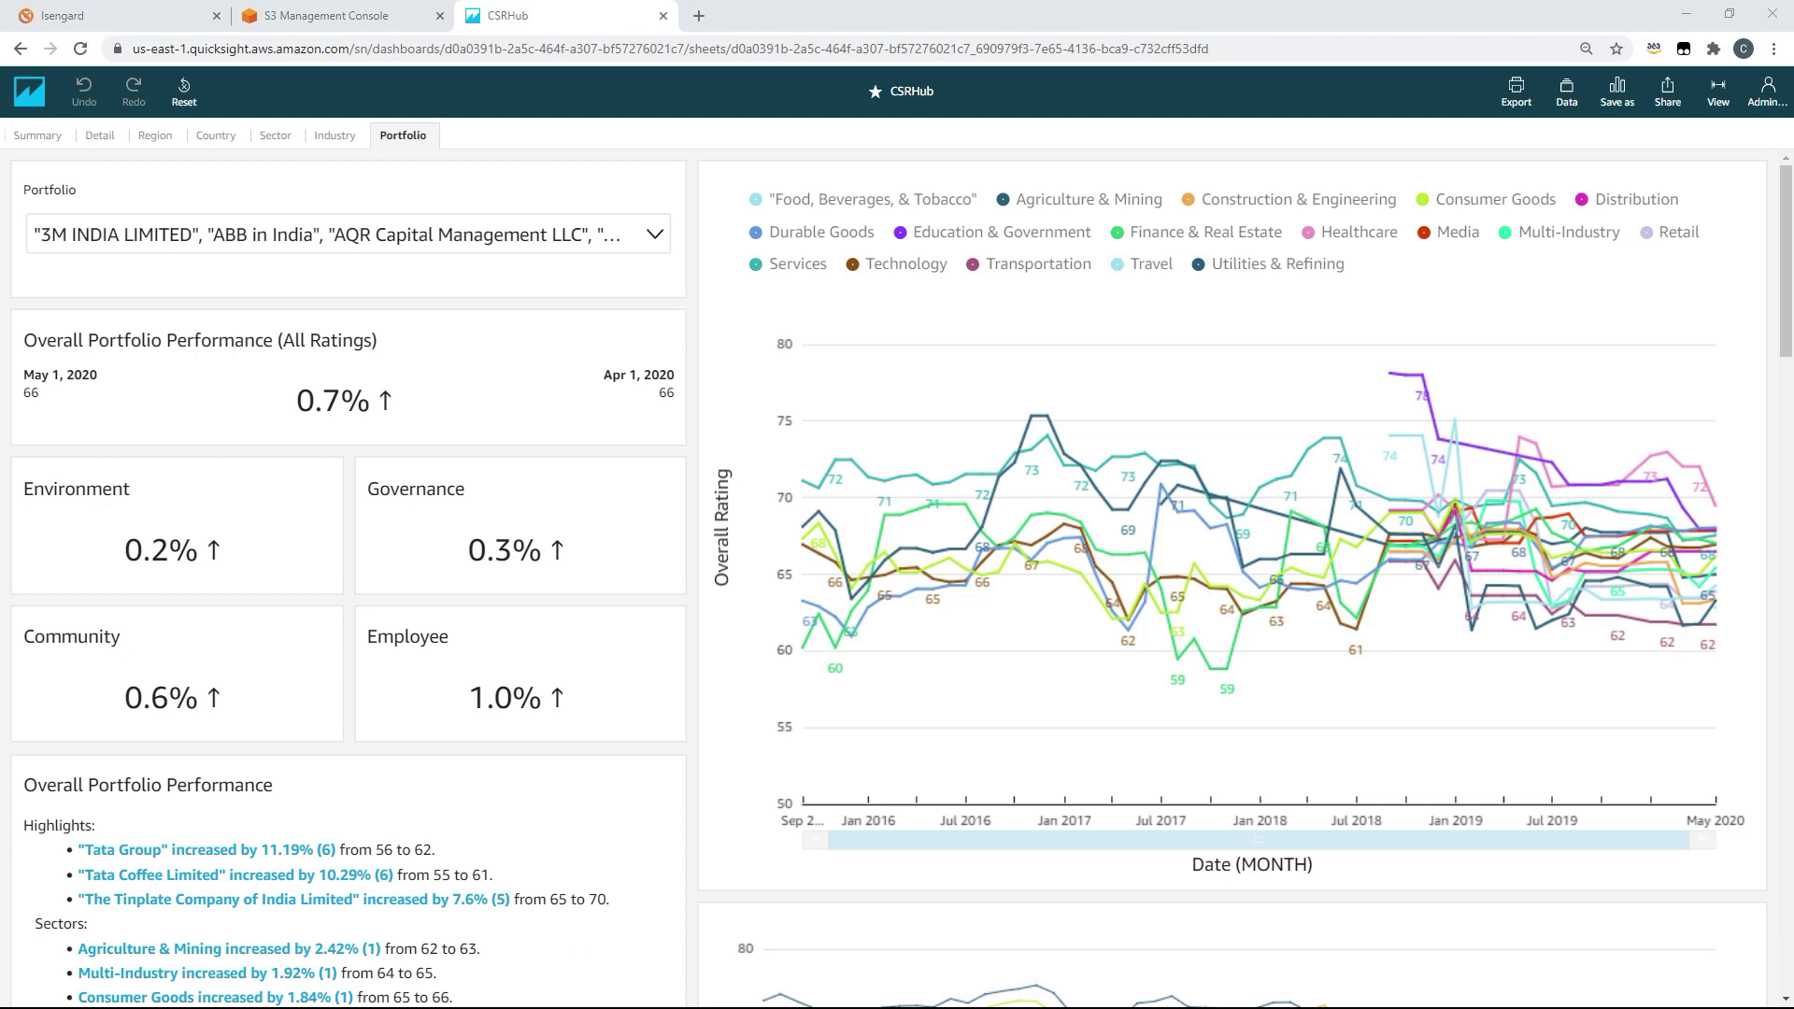
mouse_move(1712, 649)
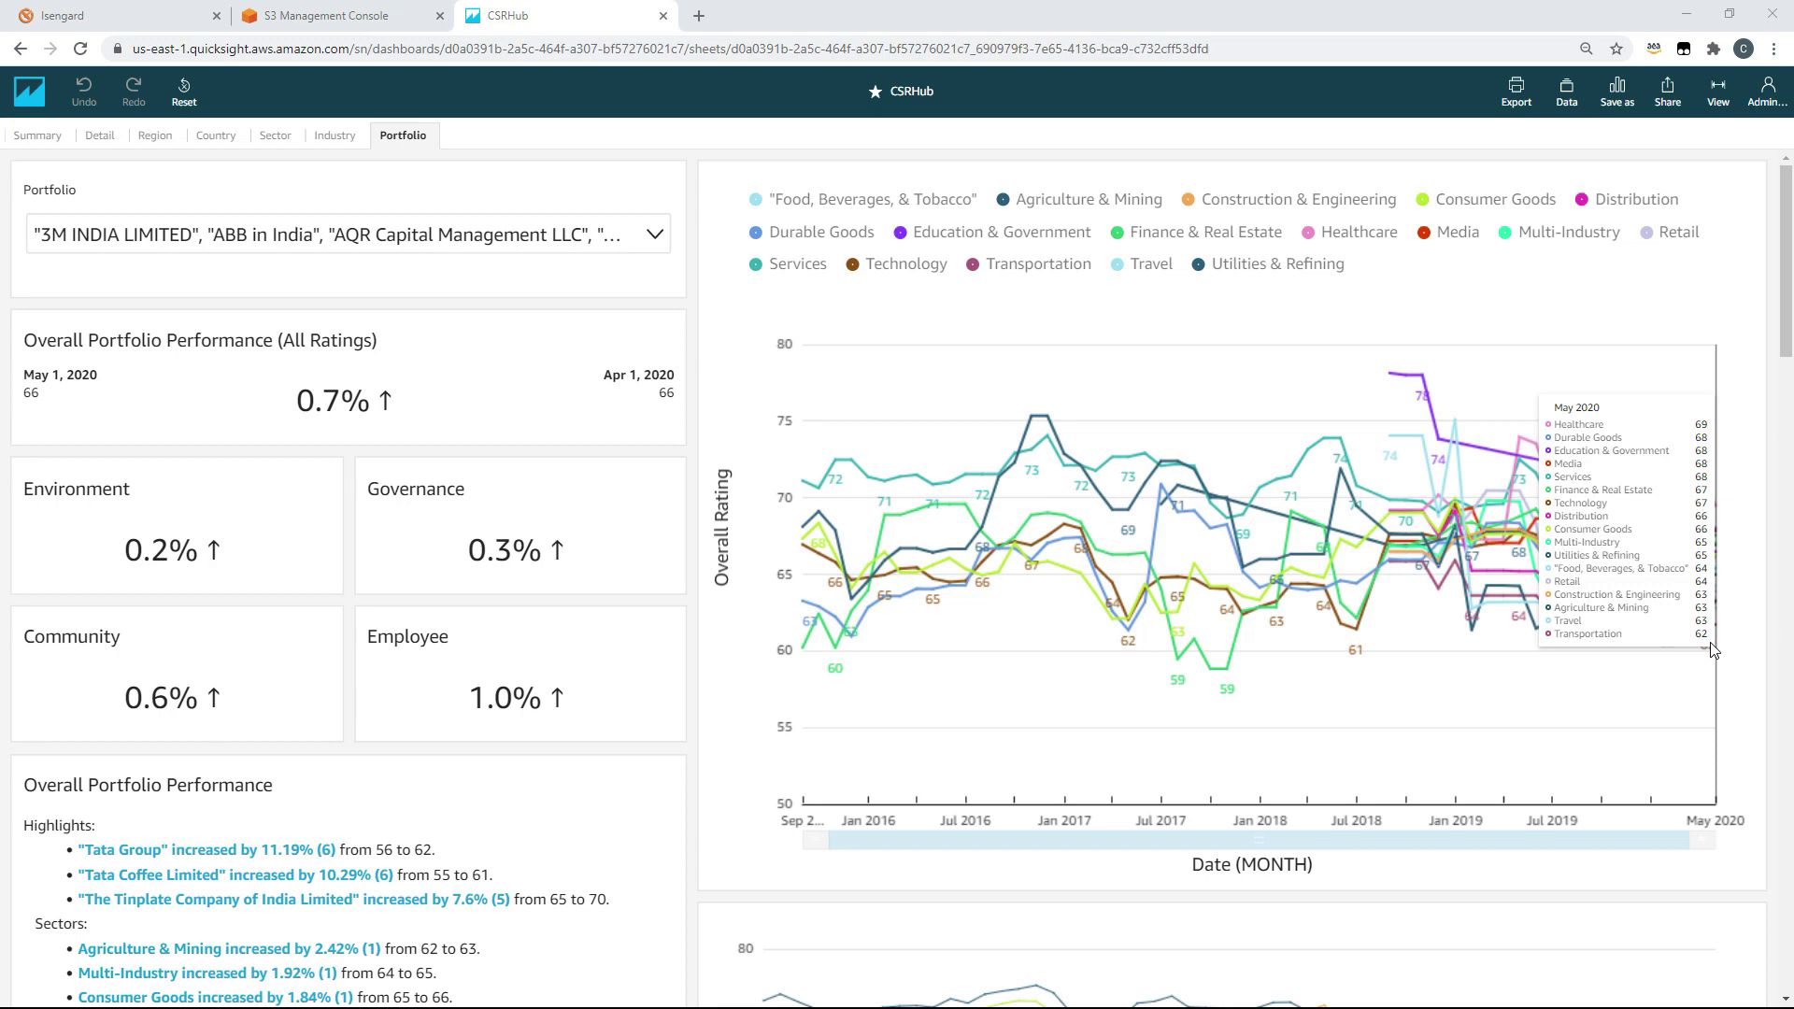
scroll(1635, 593, down, 5)
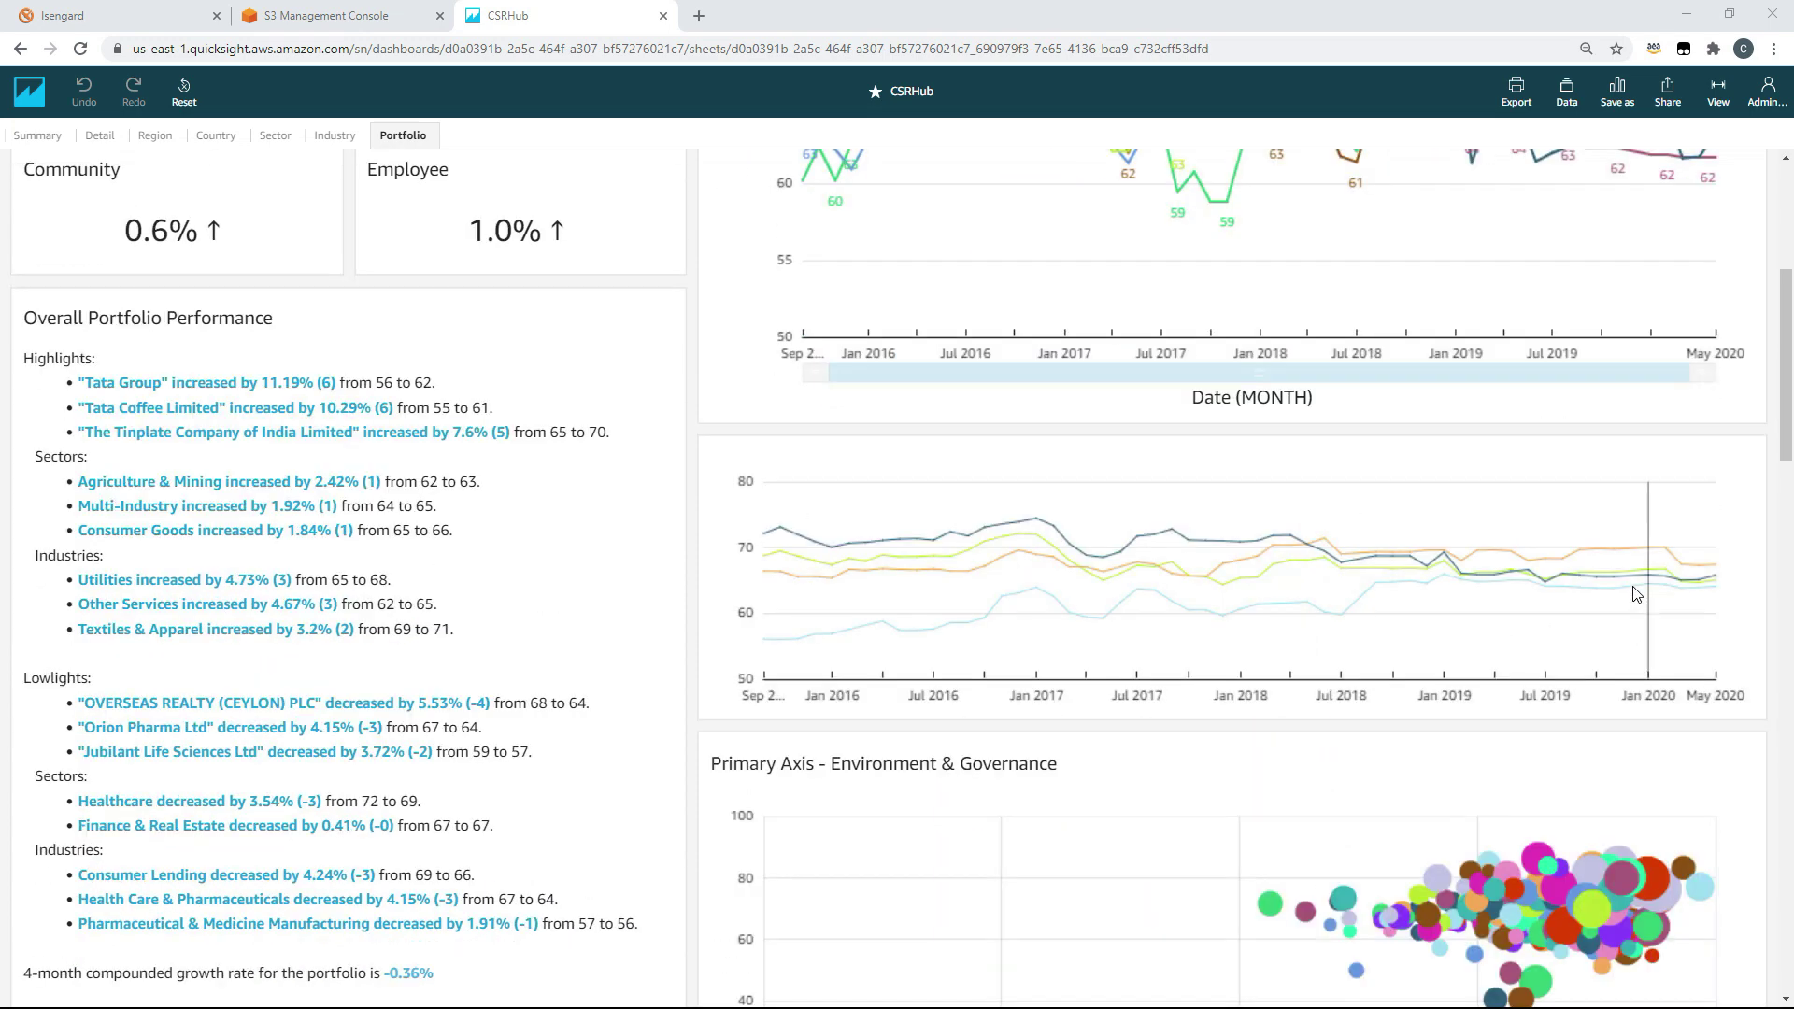
mouse_move(1635, 593)
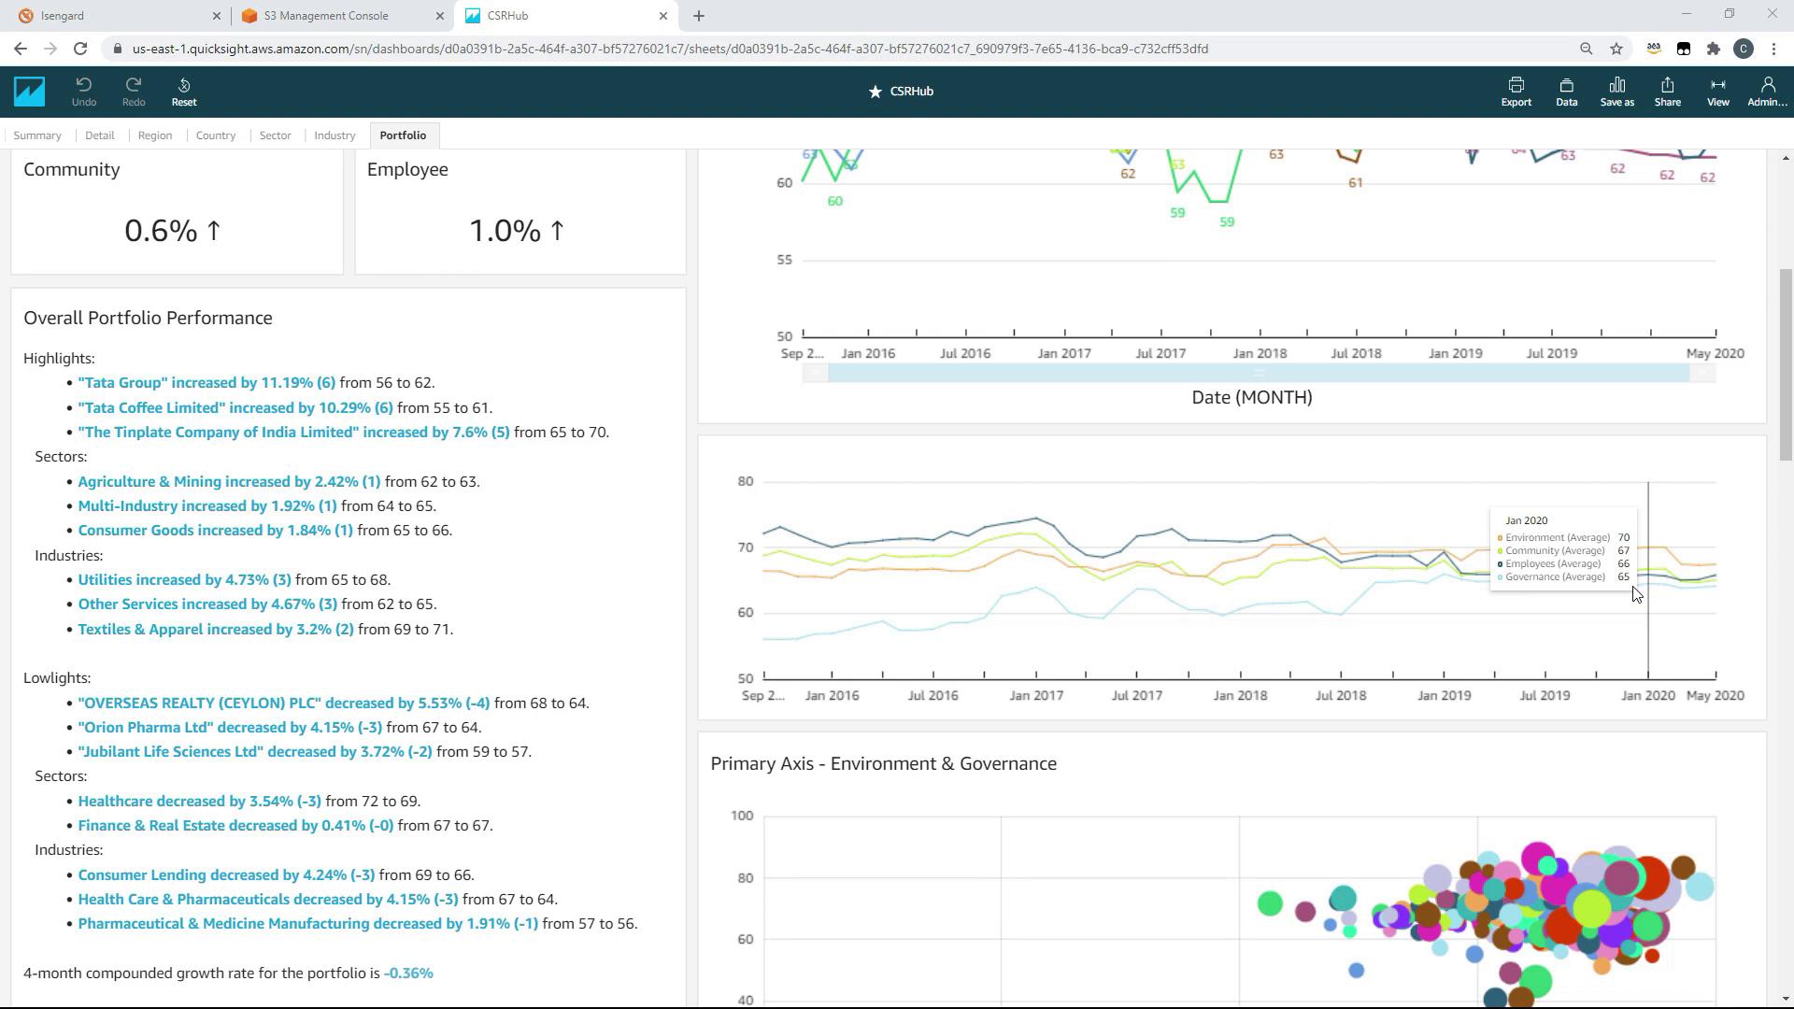
scroll(1634, 593, down, 2)
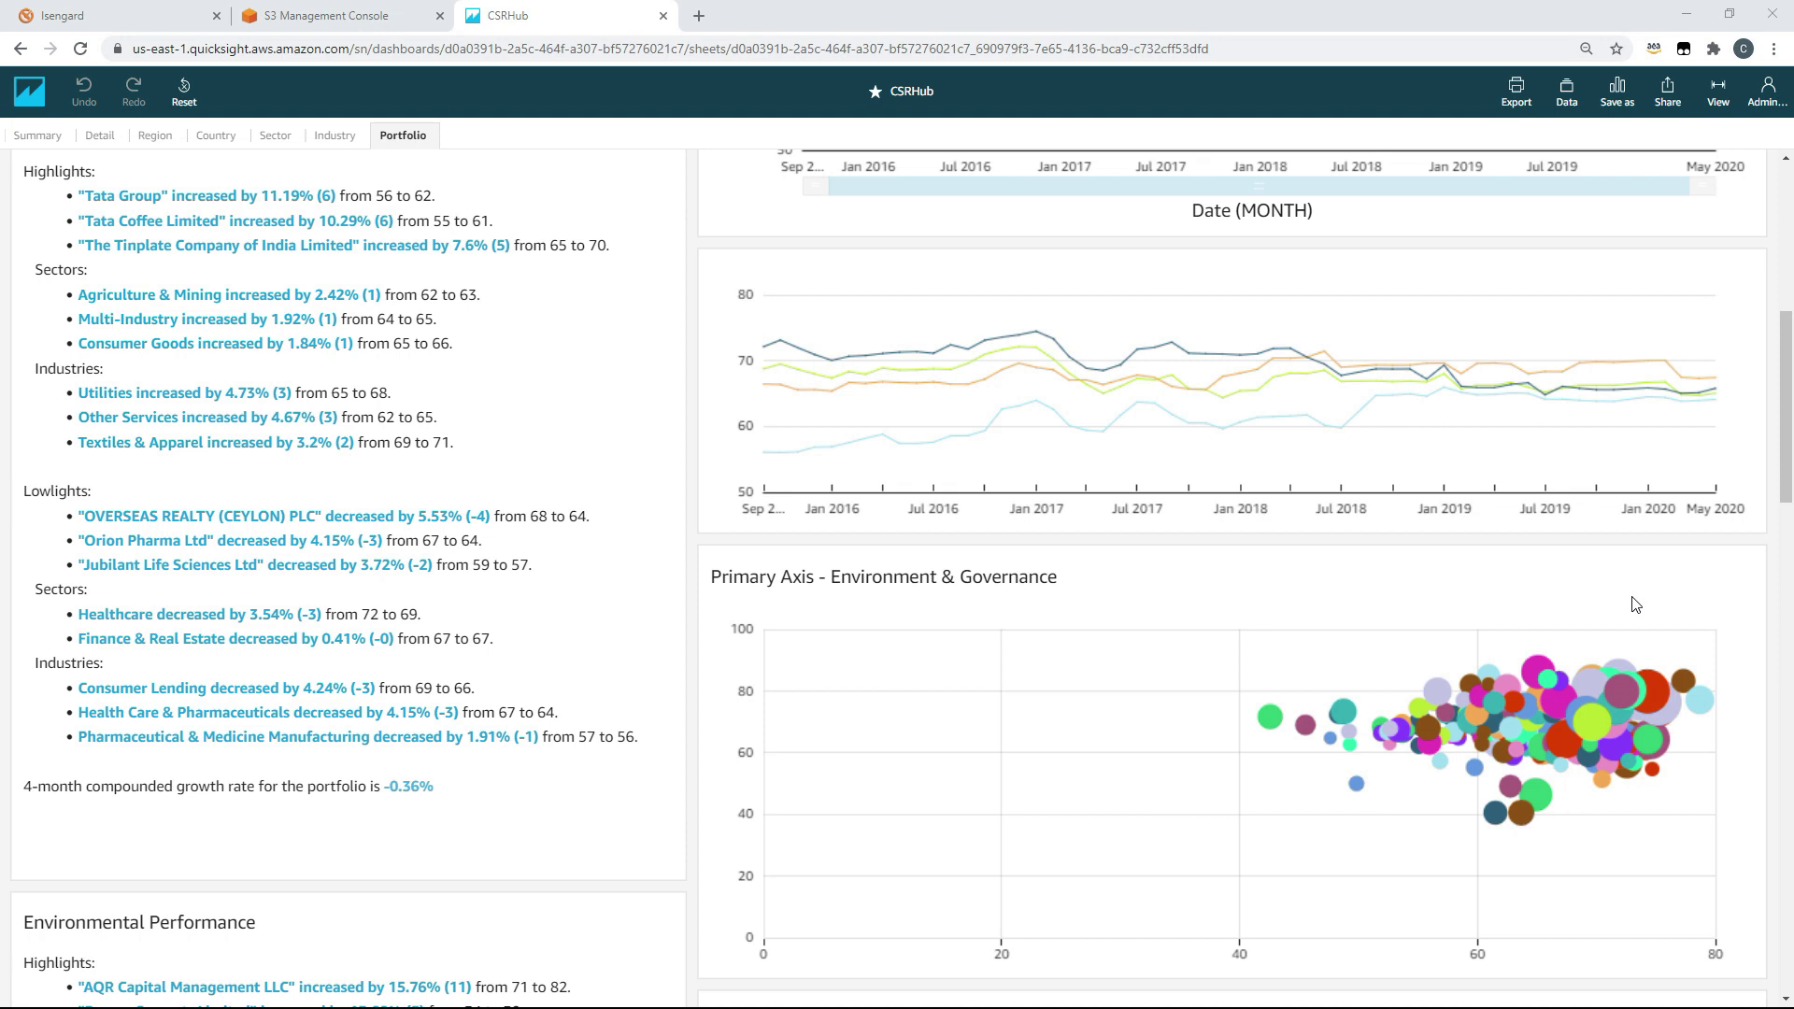
Step: Scroll down to the Environmental Performance panel (-0.94% 4-month growth) and the Environment, Human Rights and Supply Chain bubble chart
scroll(1221, 656, down, 1)
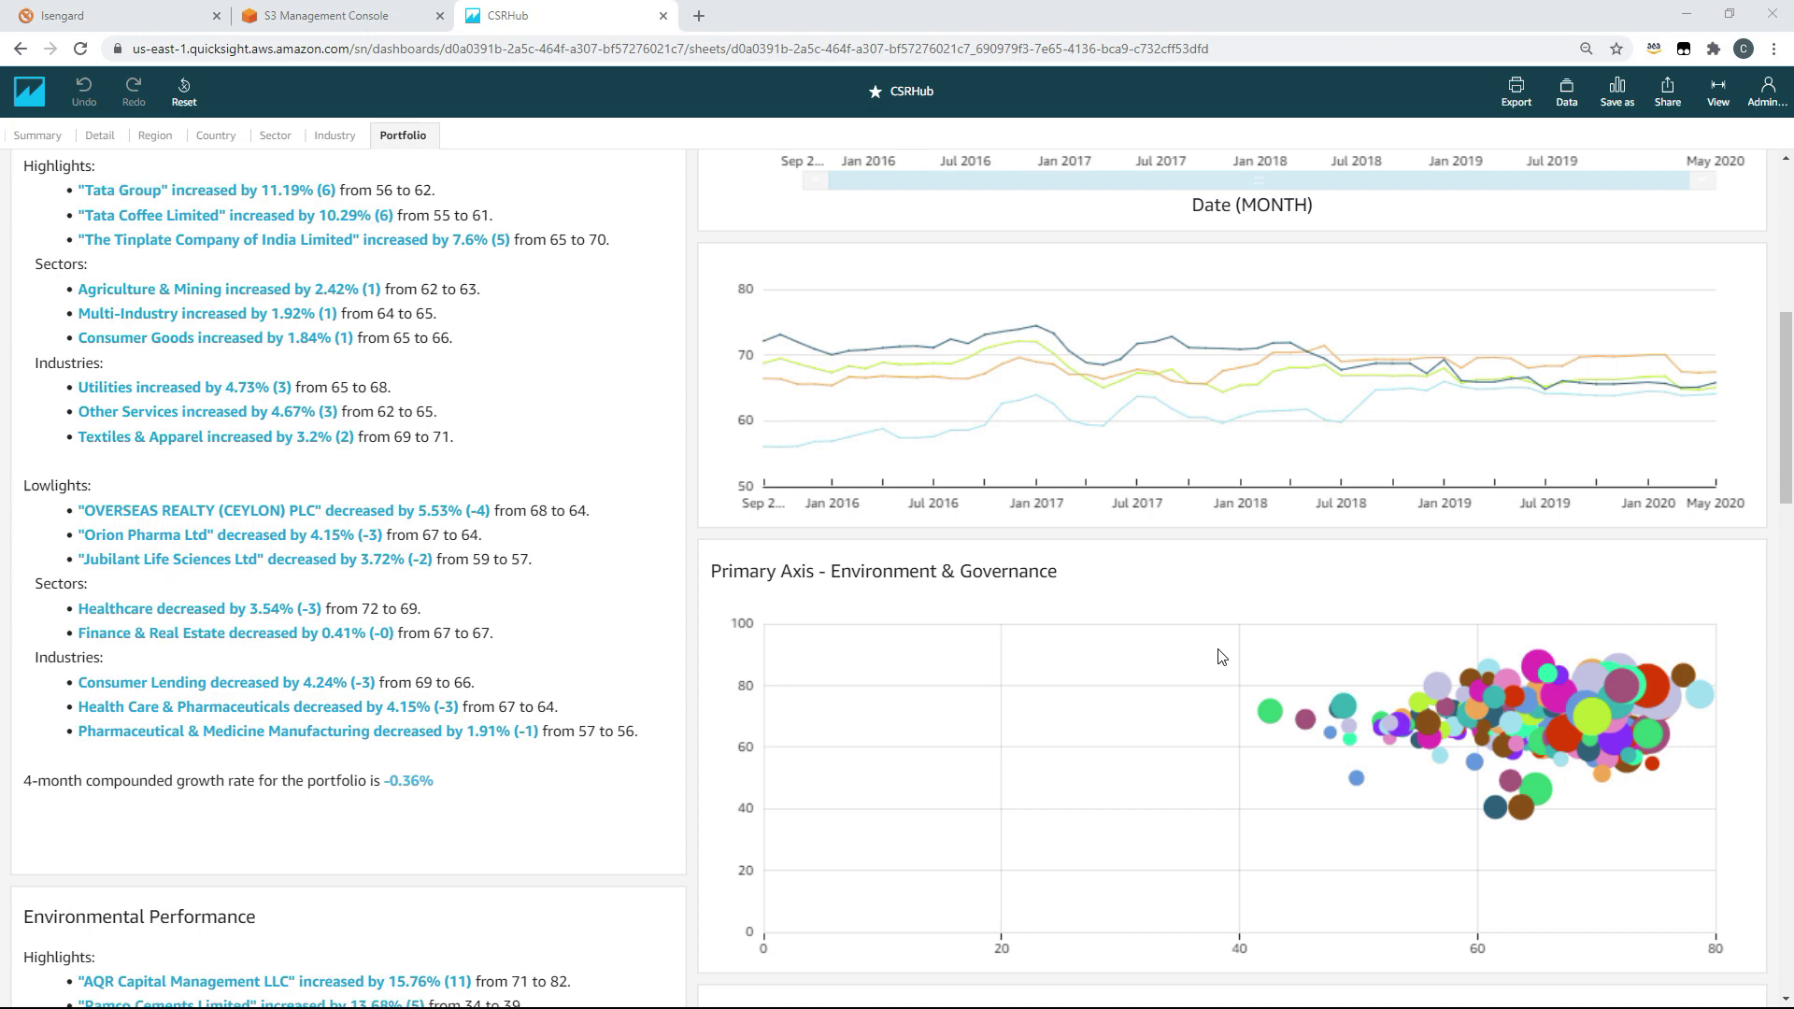
scroll(1221, 656, down, 2)
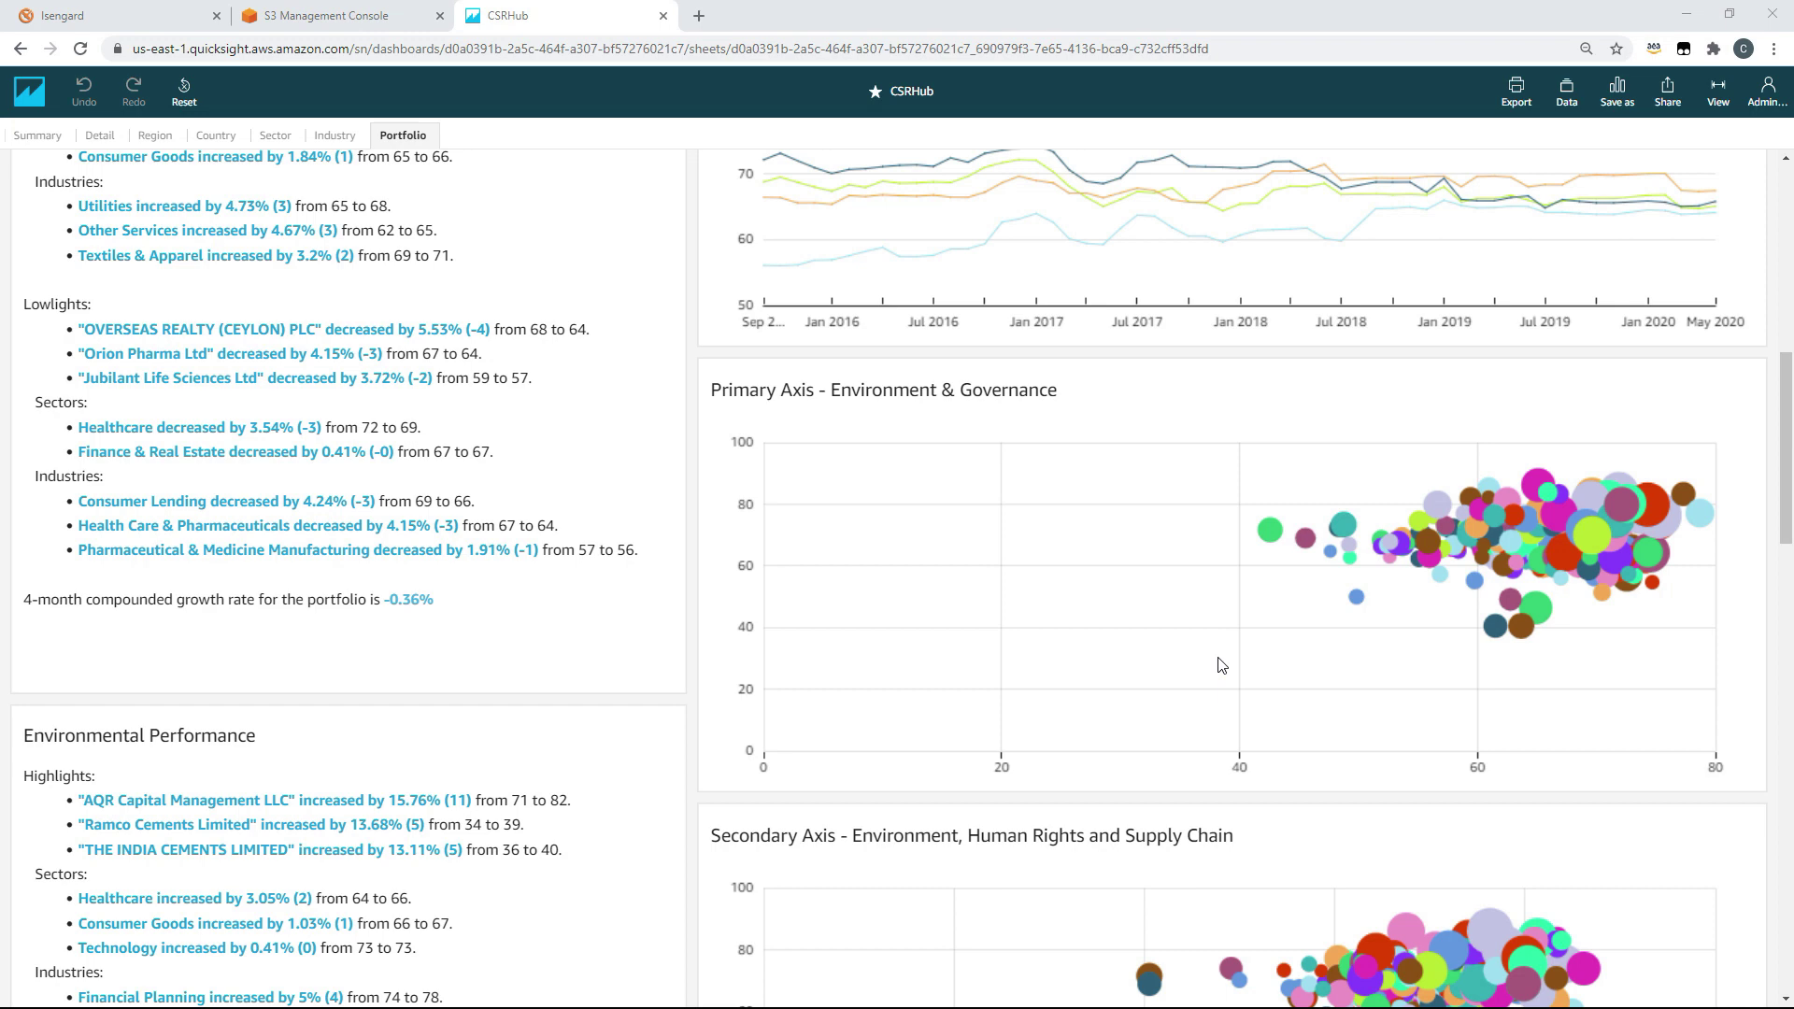
scroll(1088, 742, down, 2)
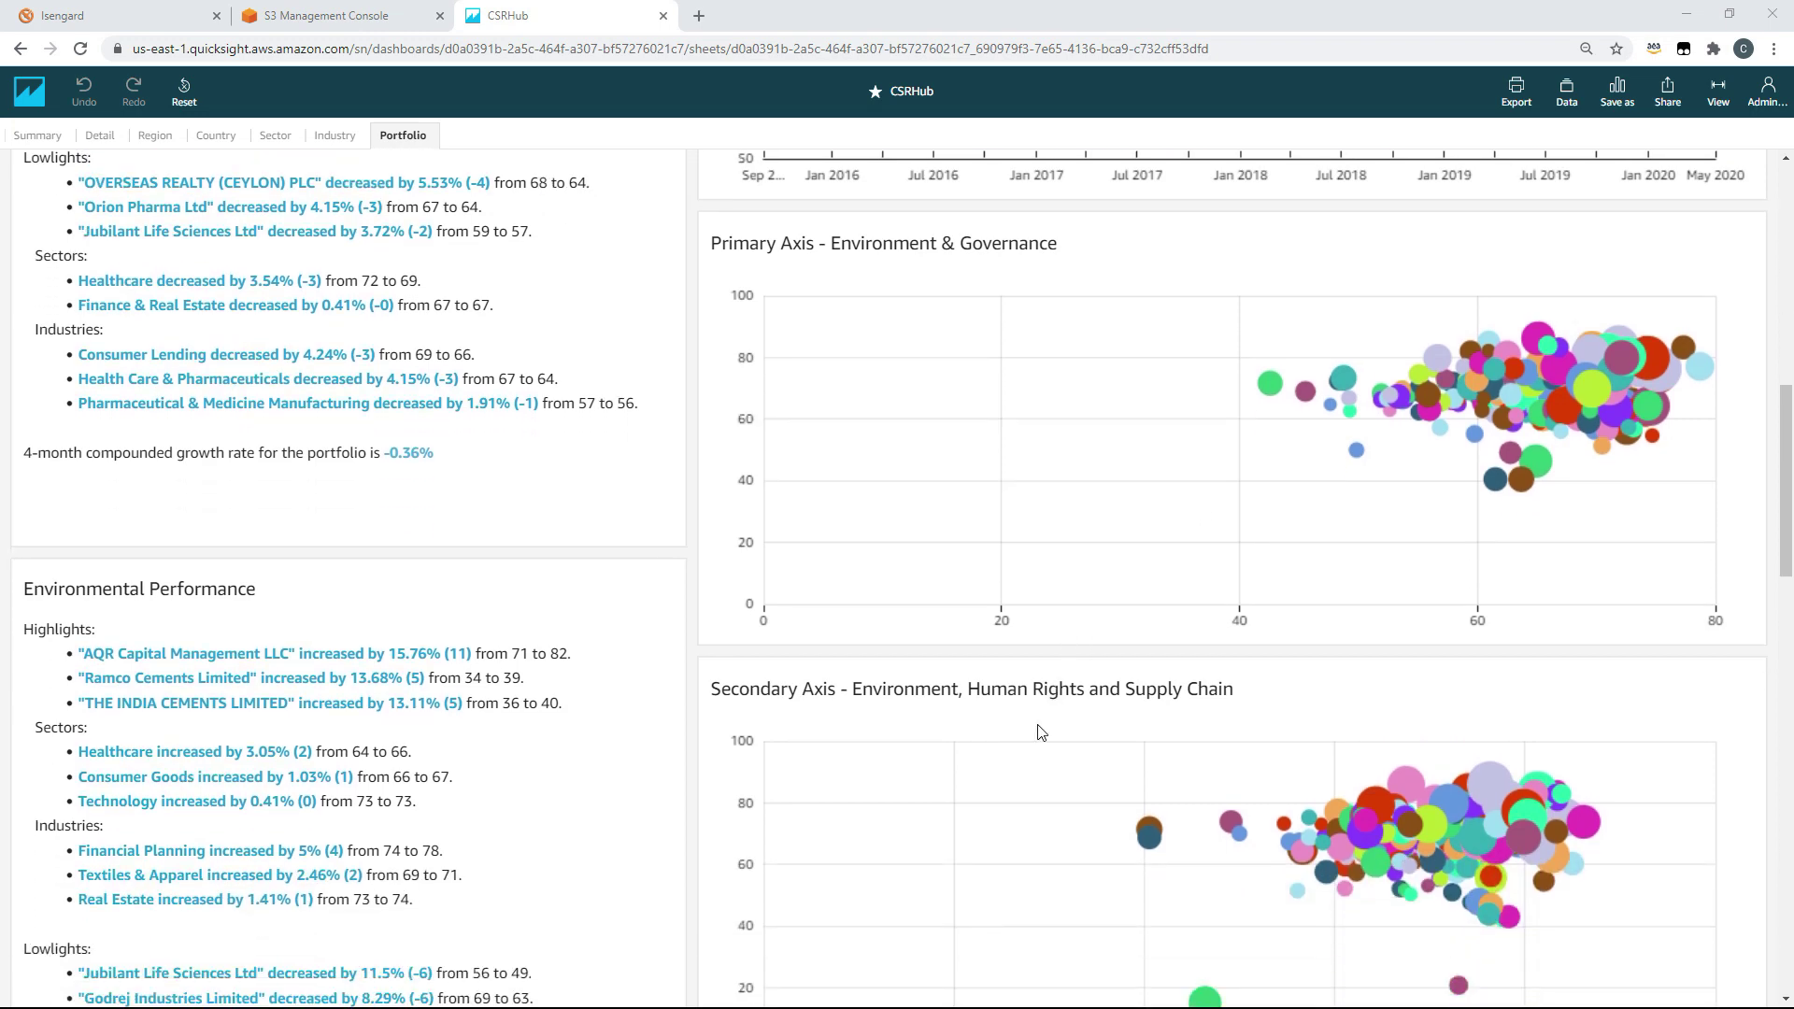
scroll(1042, 731, down, 4)
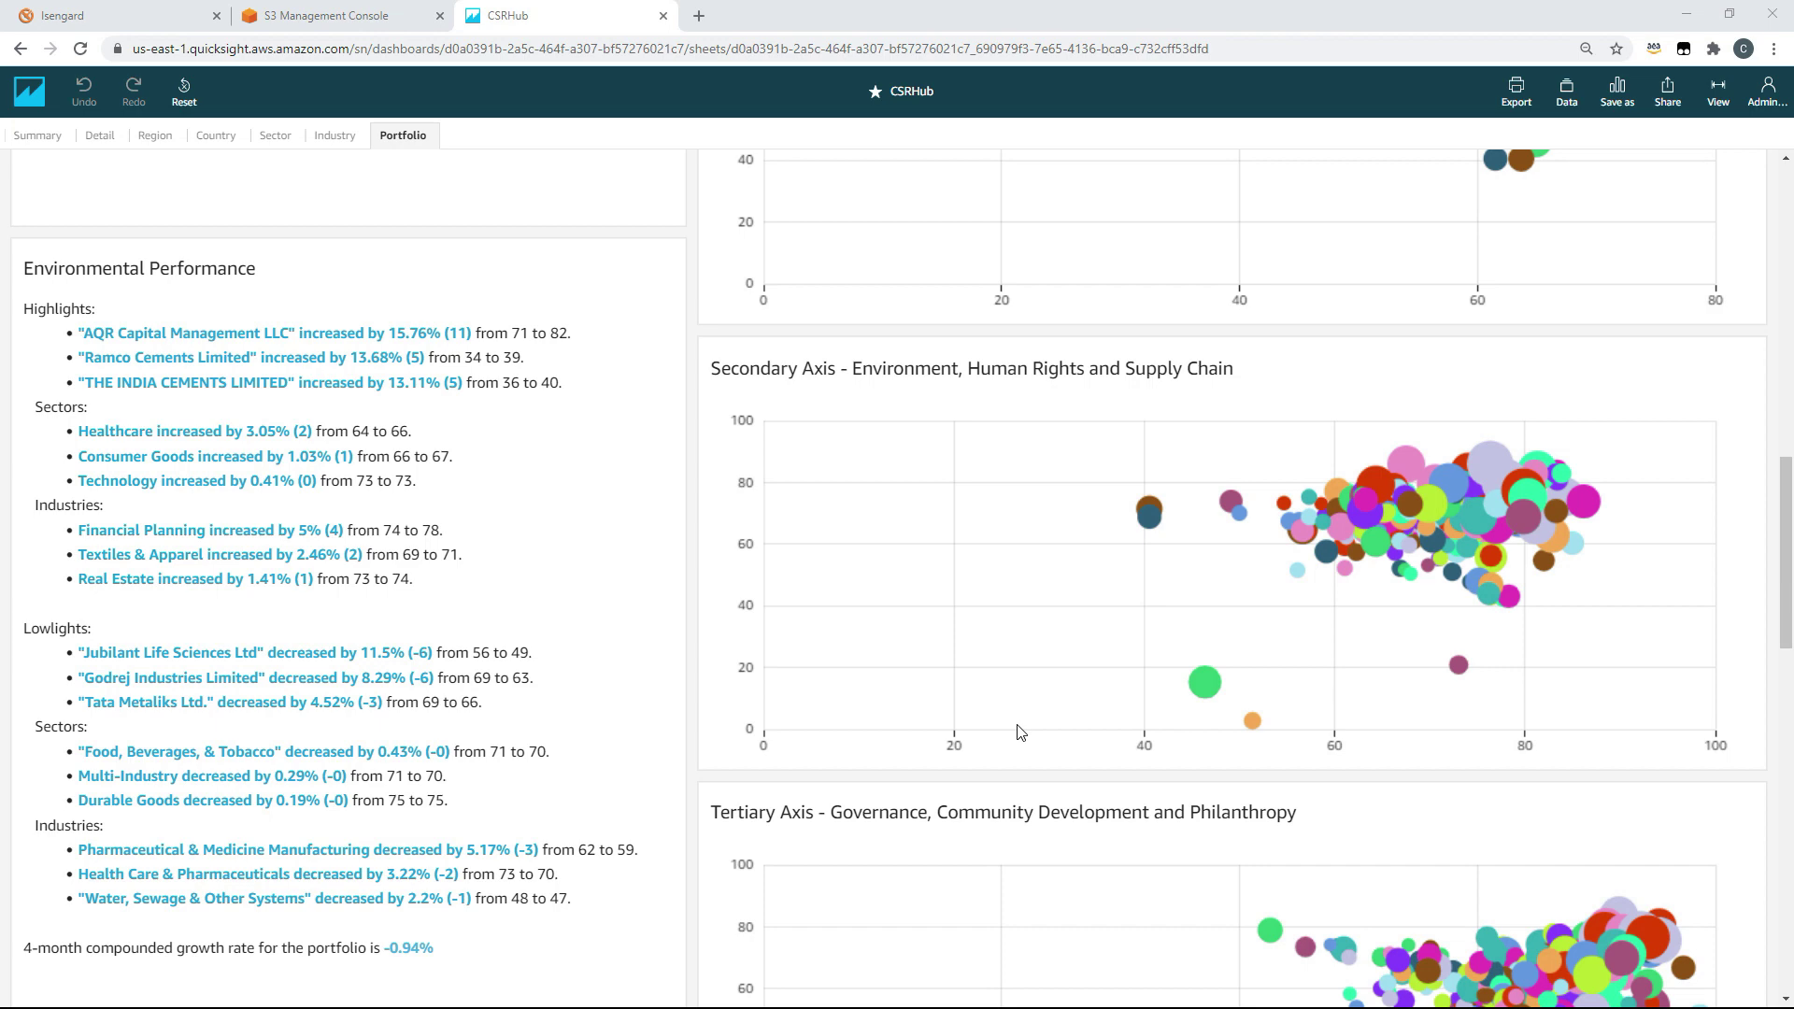
scroll(993, 716, down, 1)
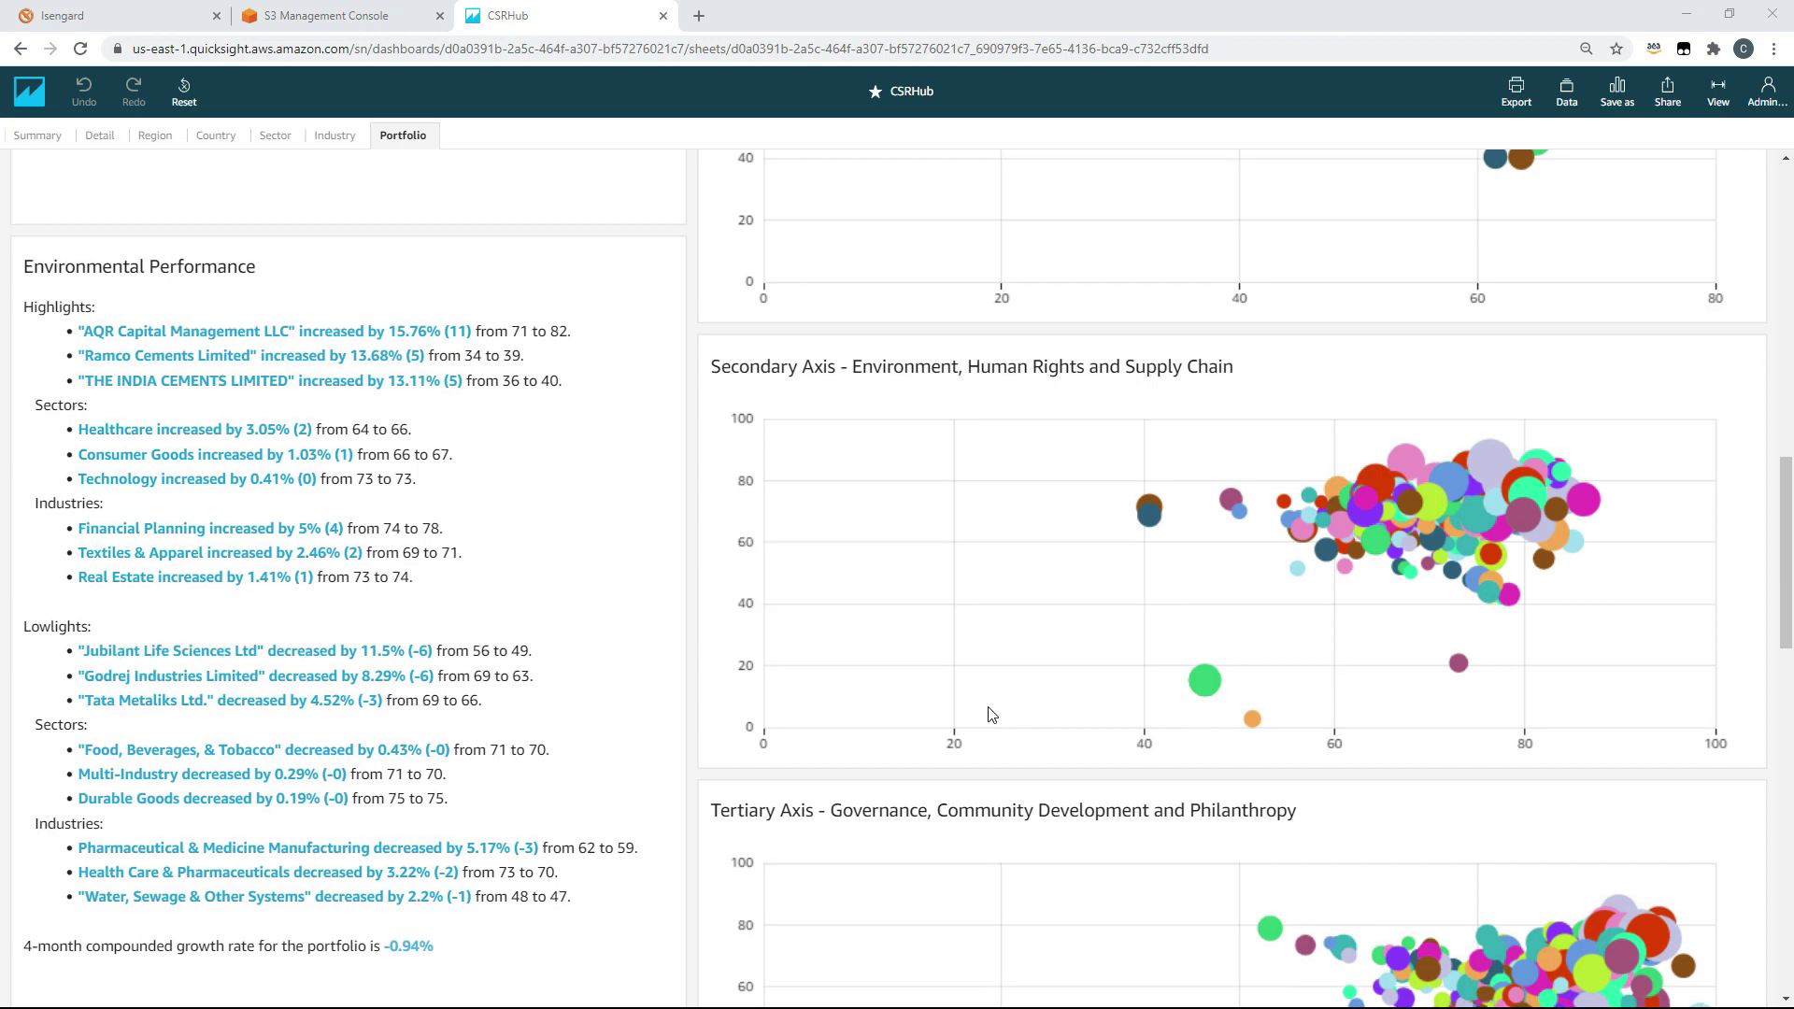
scroll(964, 721, down, 2)
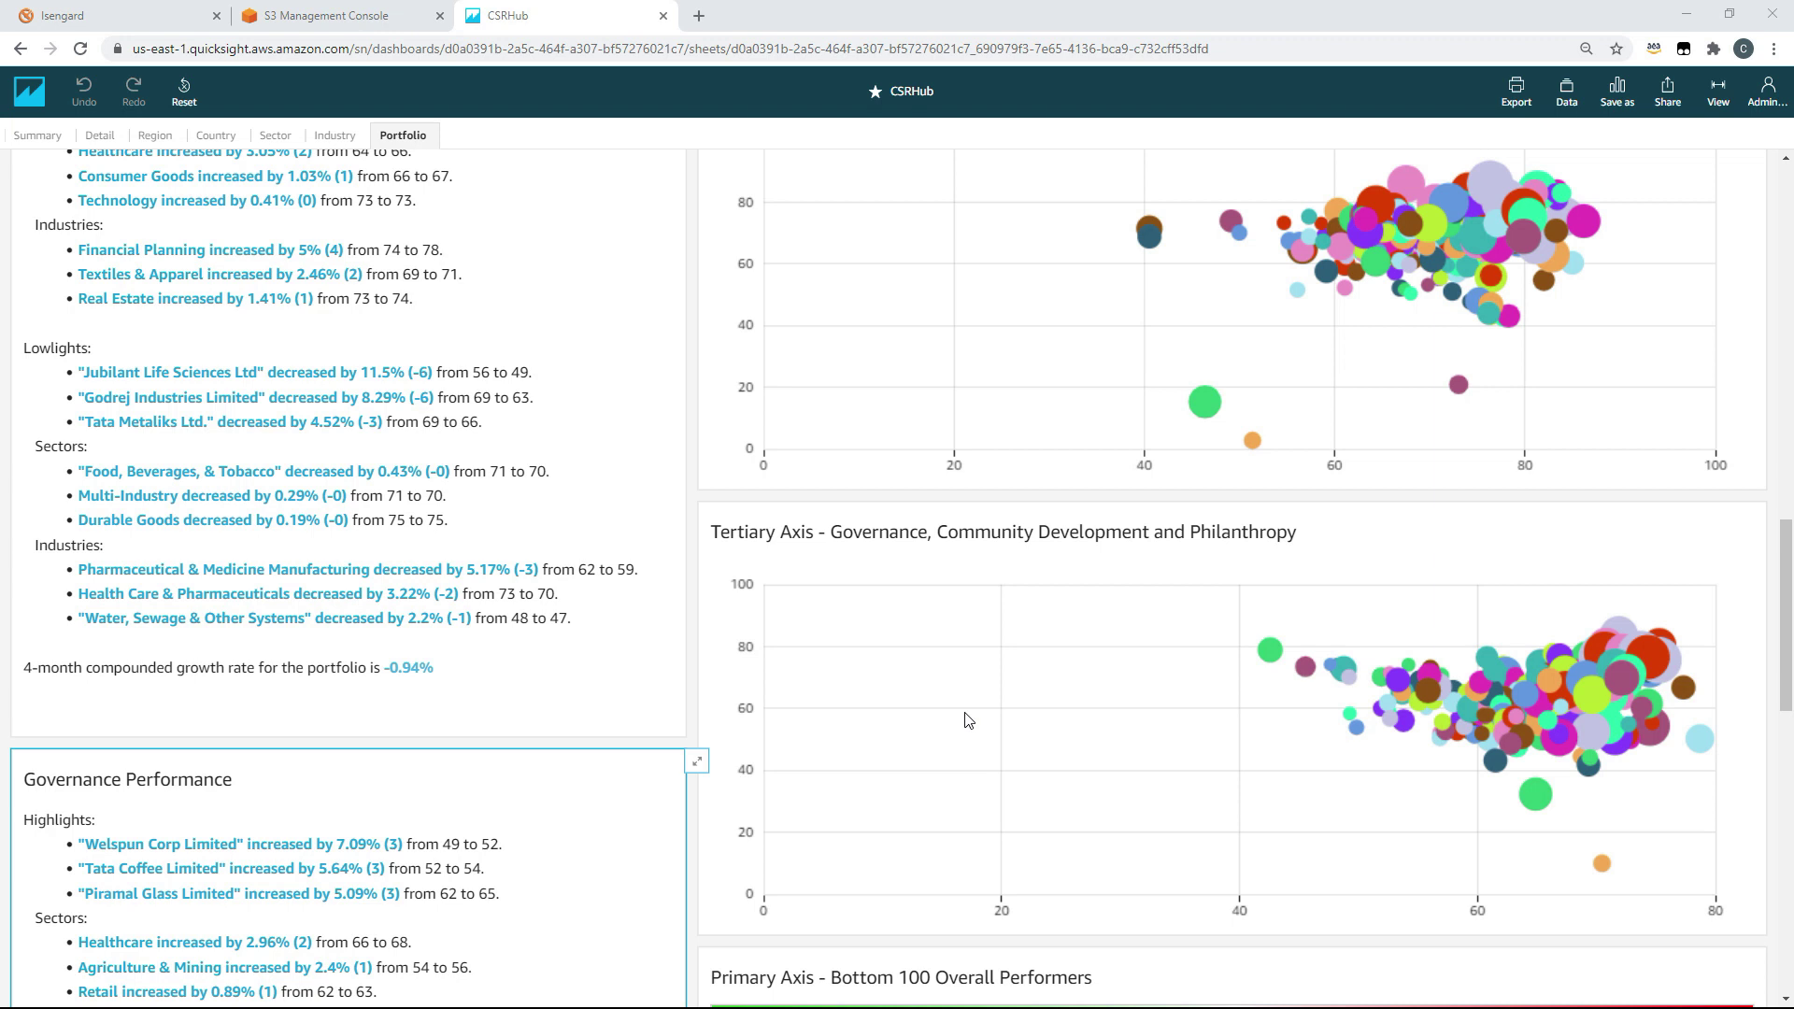
scroll(948, 724, down, 2)
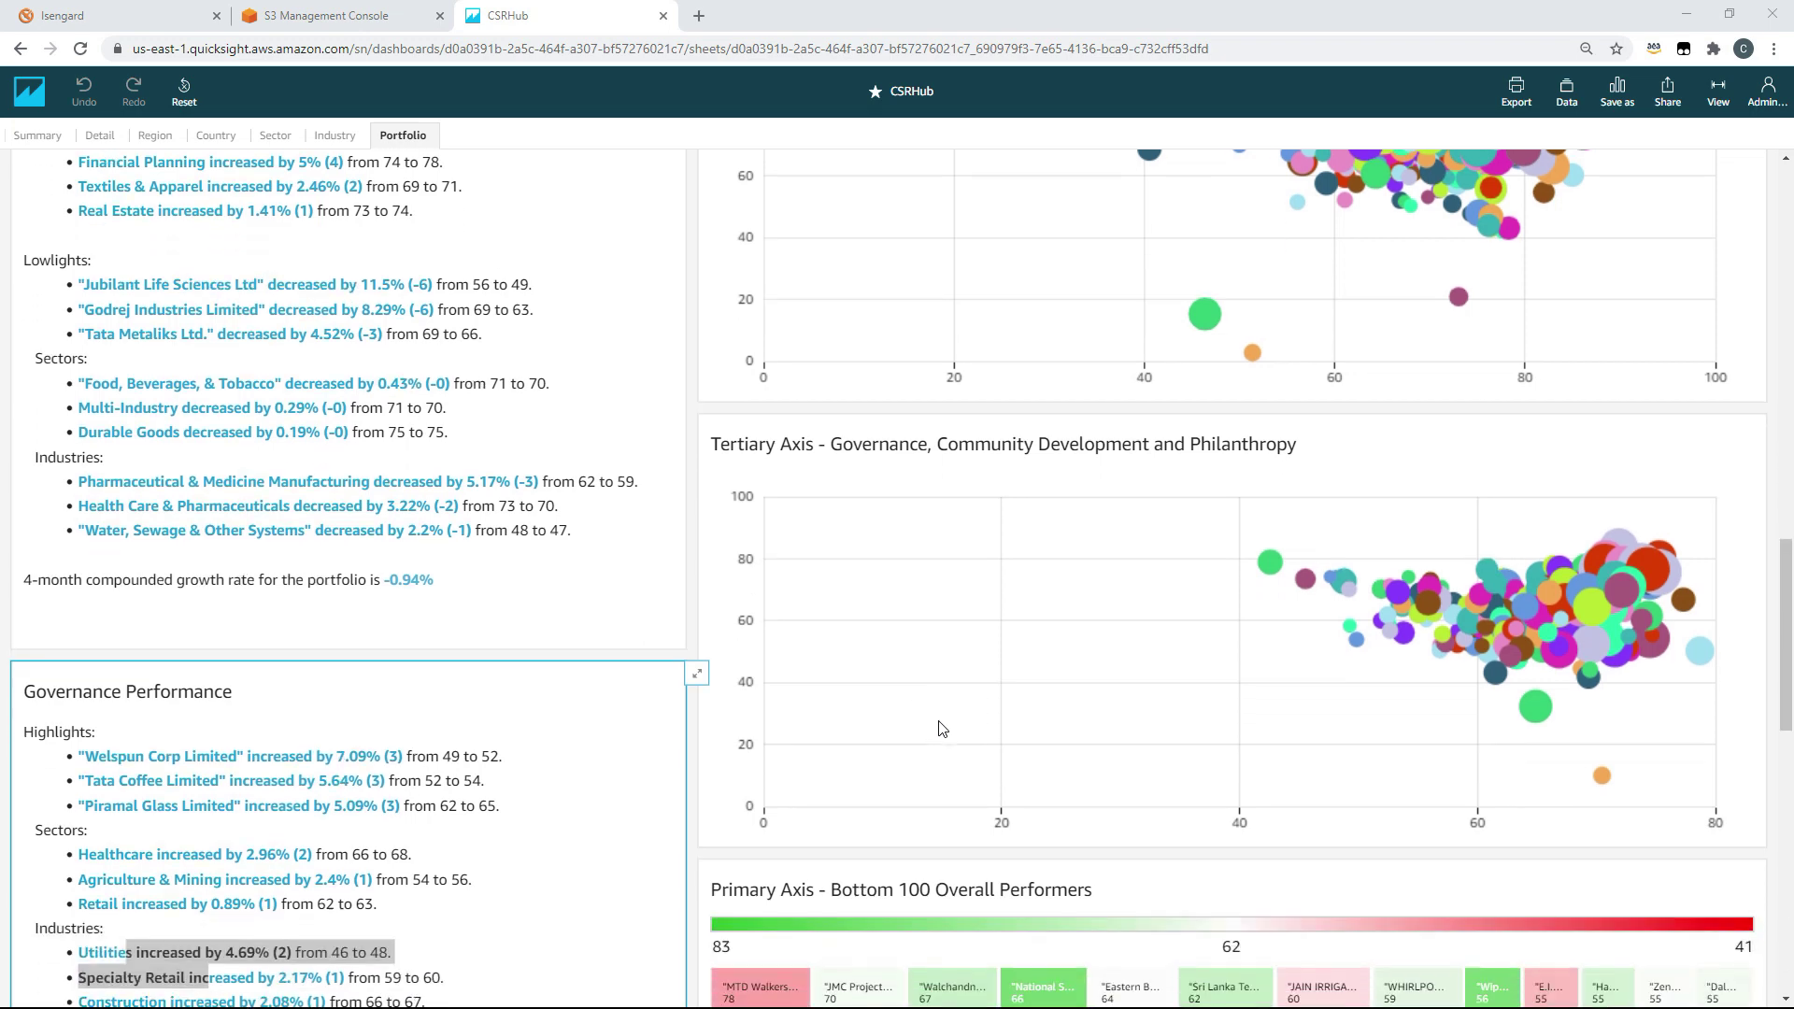
scroll(939, 726, down, 2)
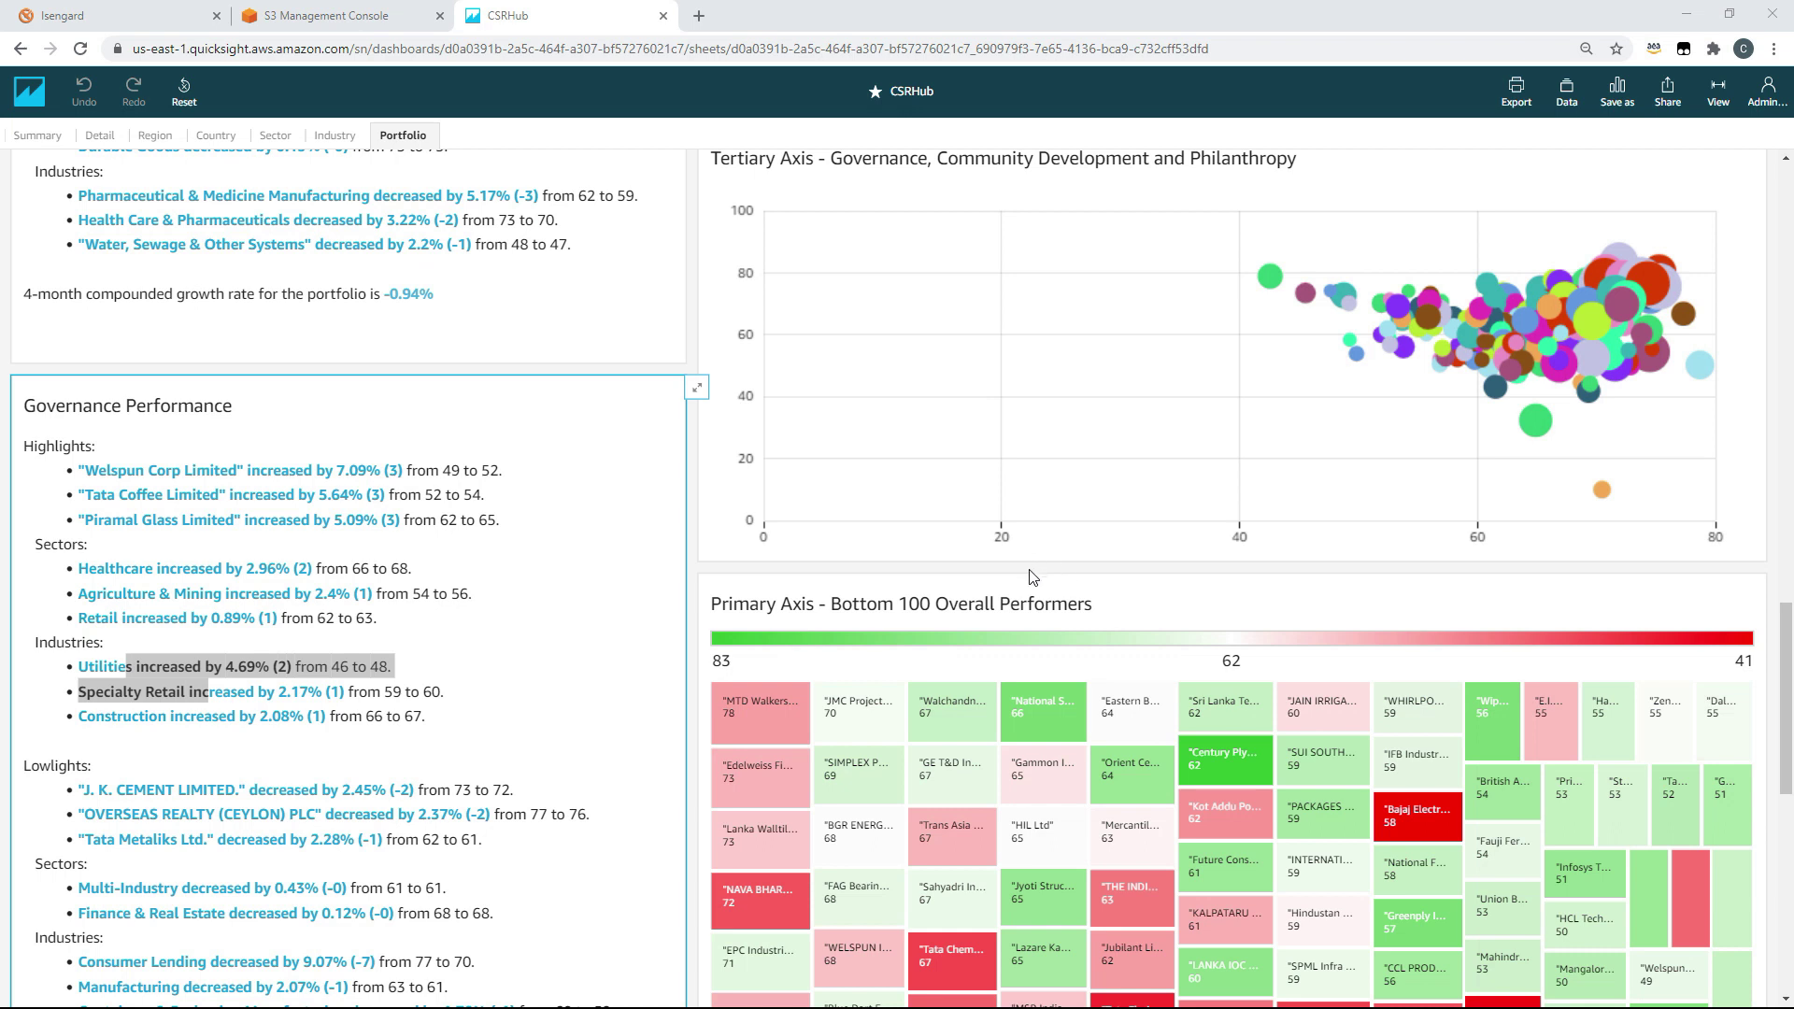
scroll(1027, 575, up, 4)
scroll(974, 580, up, 10)
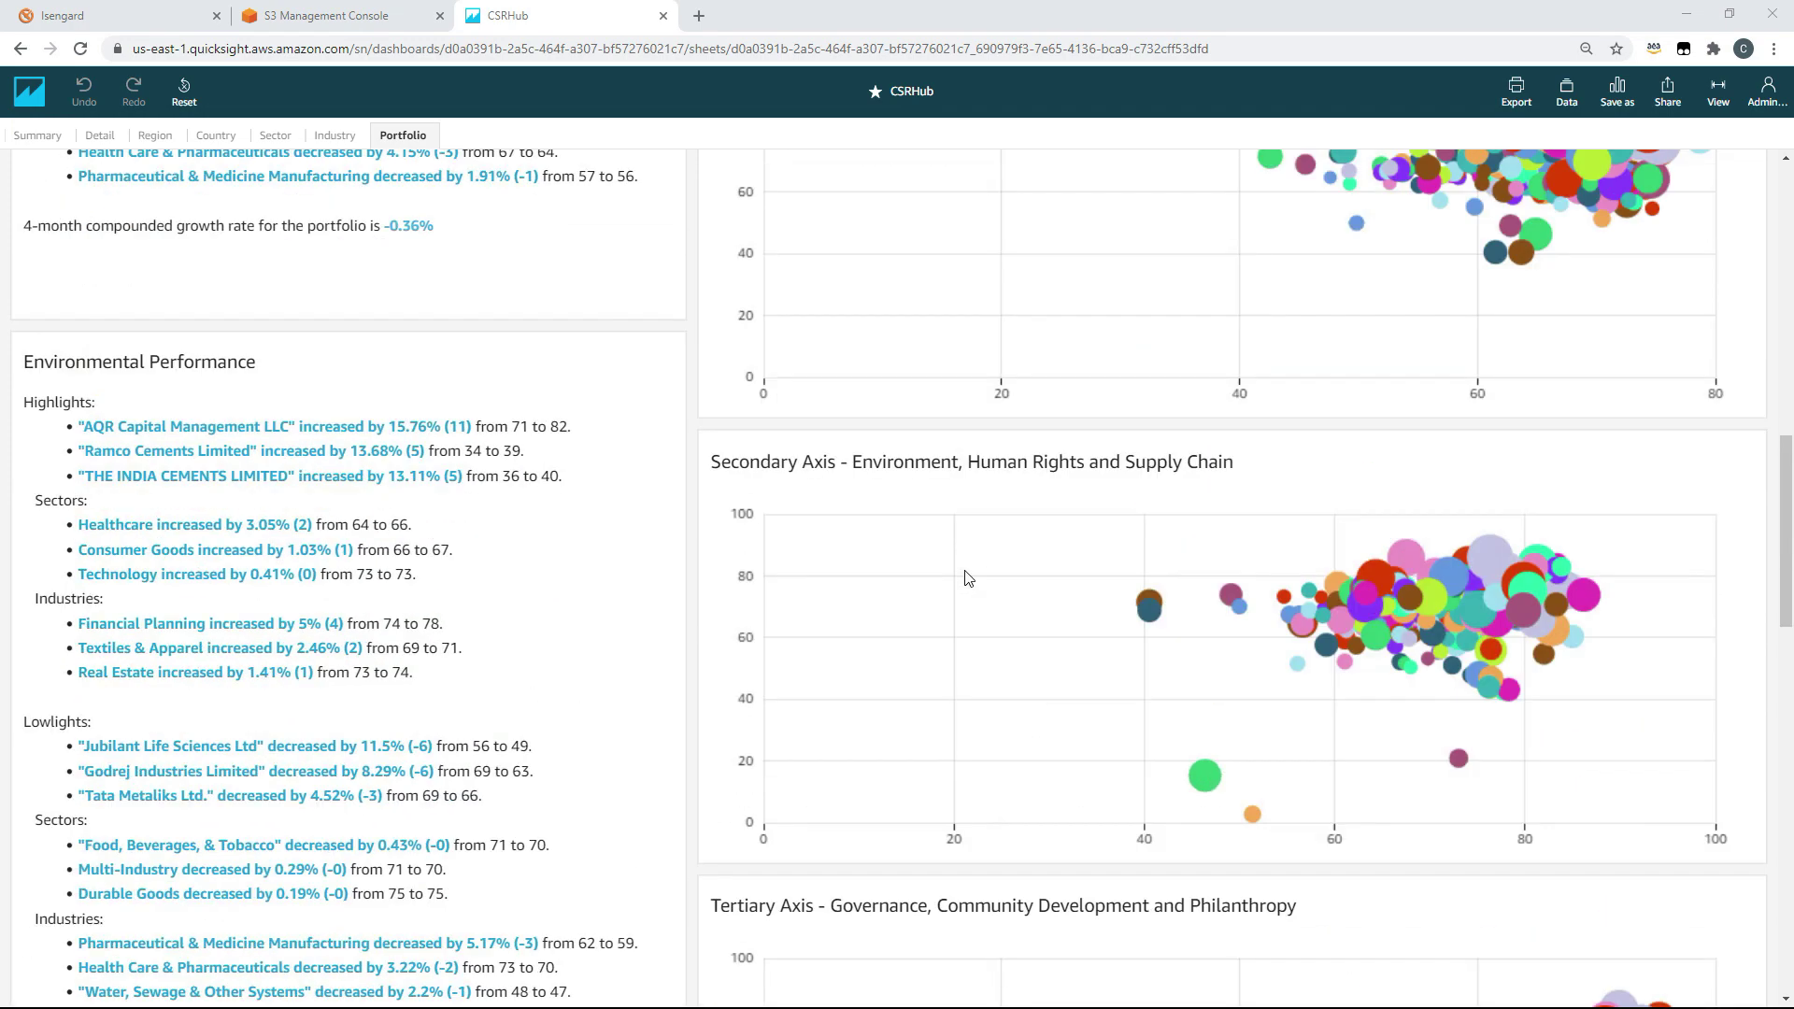
Step: Scroll up to the Portfolio filter, KPI cards (overall up 0.7%) and the sector rating line chart
scroll(961, 576, up, 7)
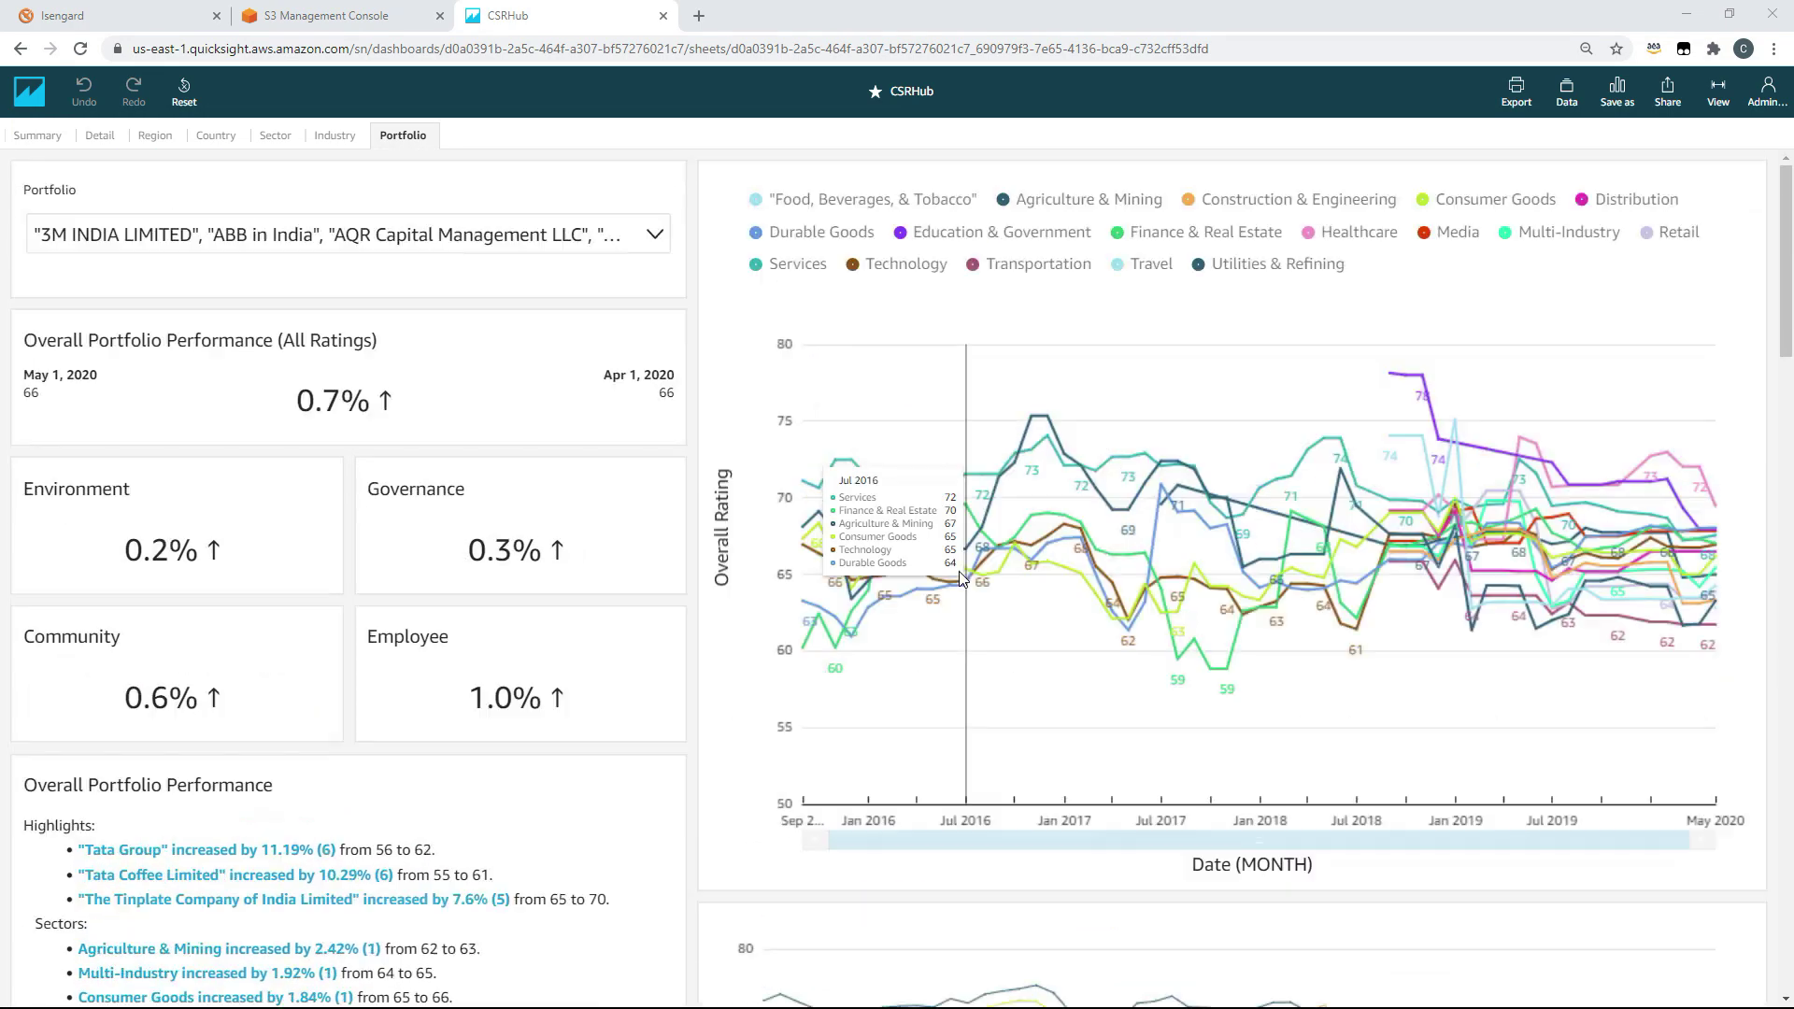